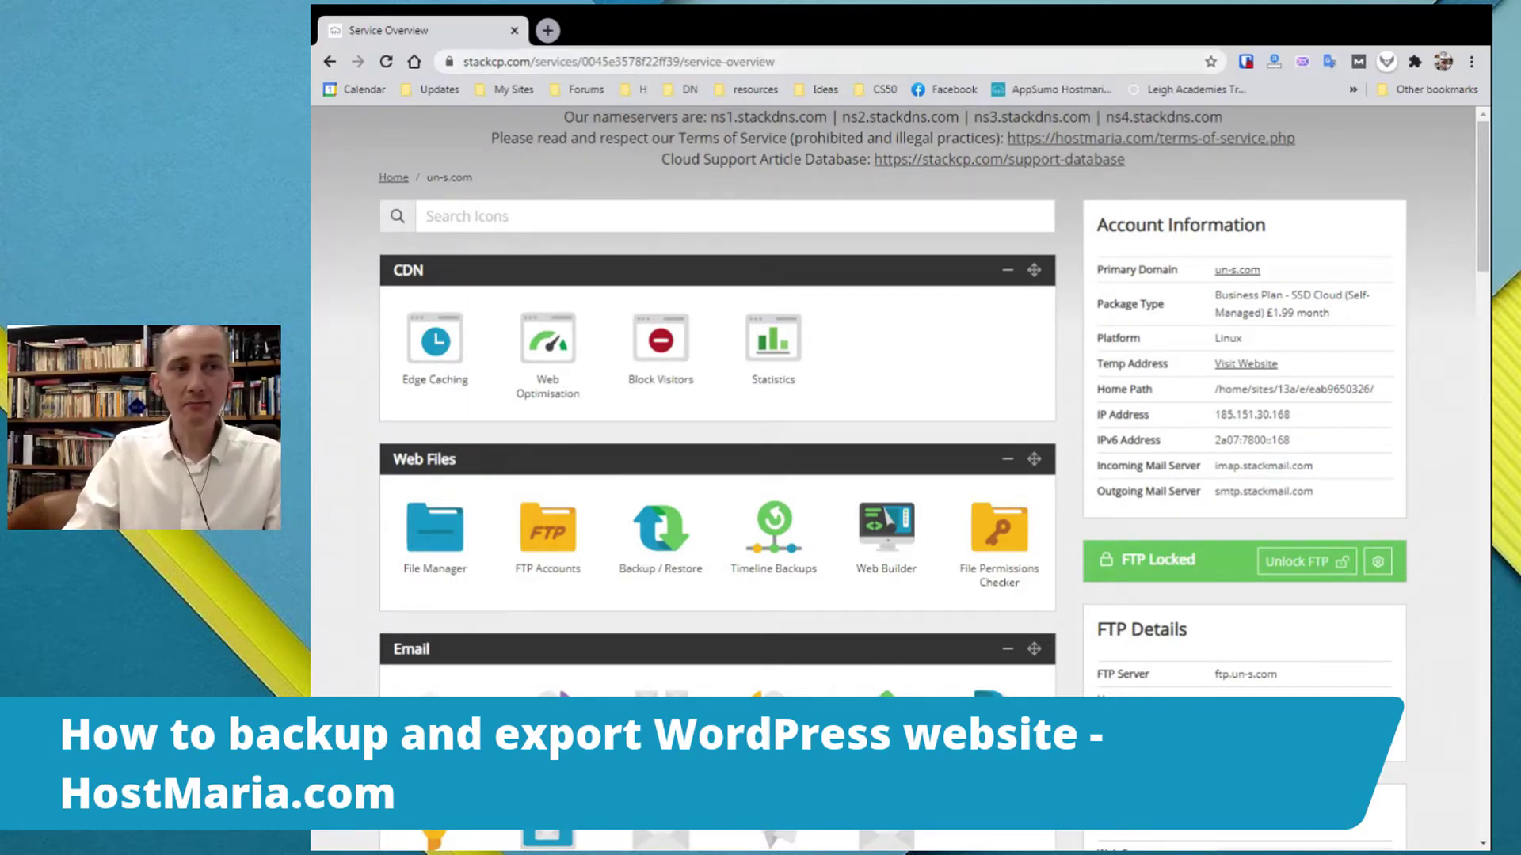
Open Manage Domain Names and confirm un-s.com's document root is public_html
left_click_drag(463, 61, 529, 61)
left_click(329, 406)
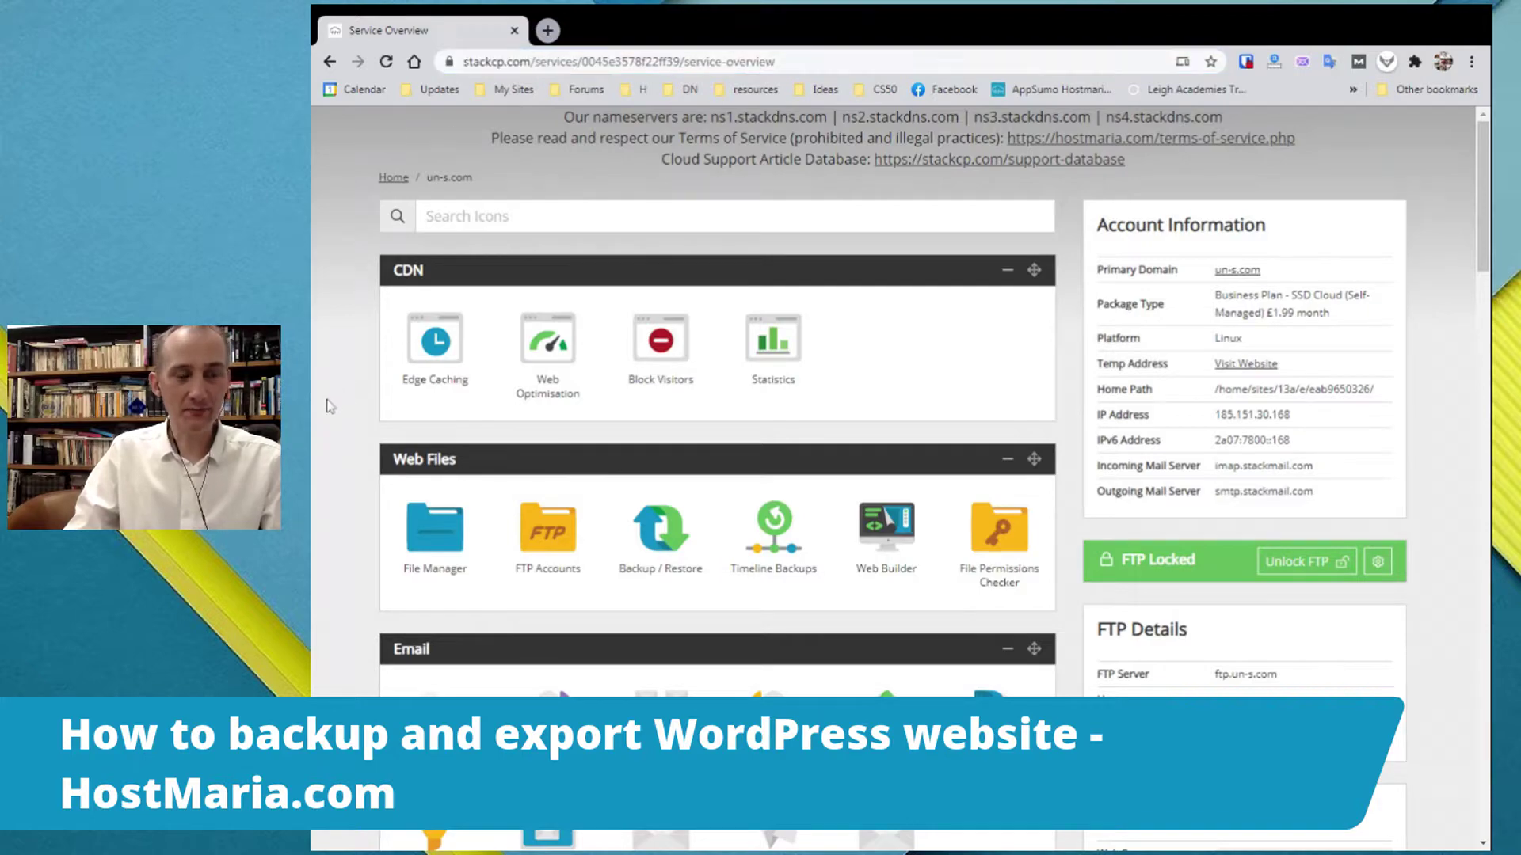
scroll(333, 409, "down", 5)
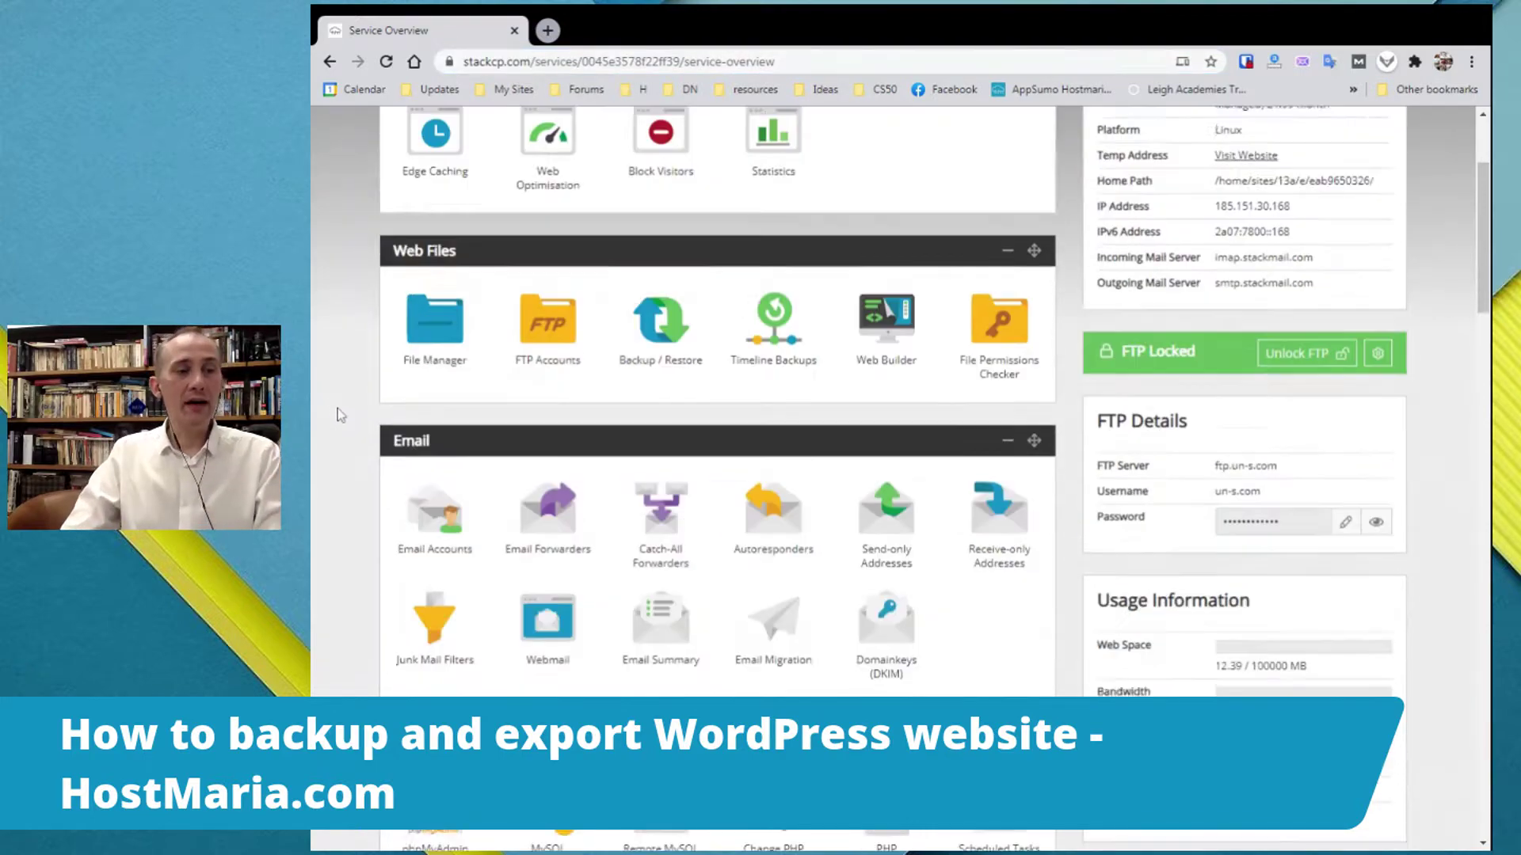
scroll(360, 382, "up", 4)
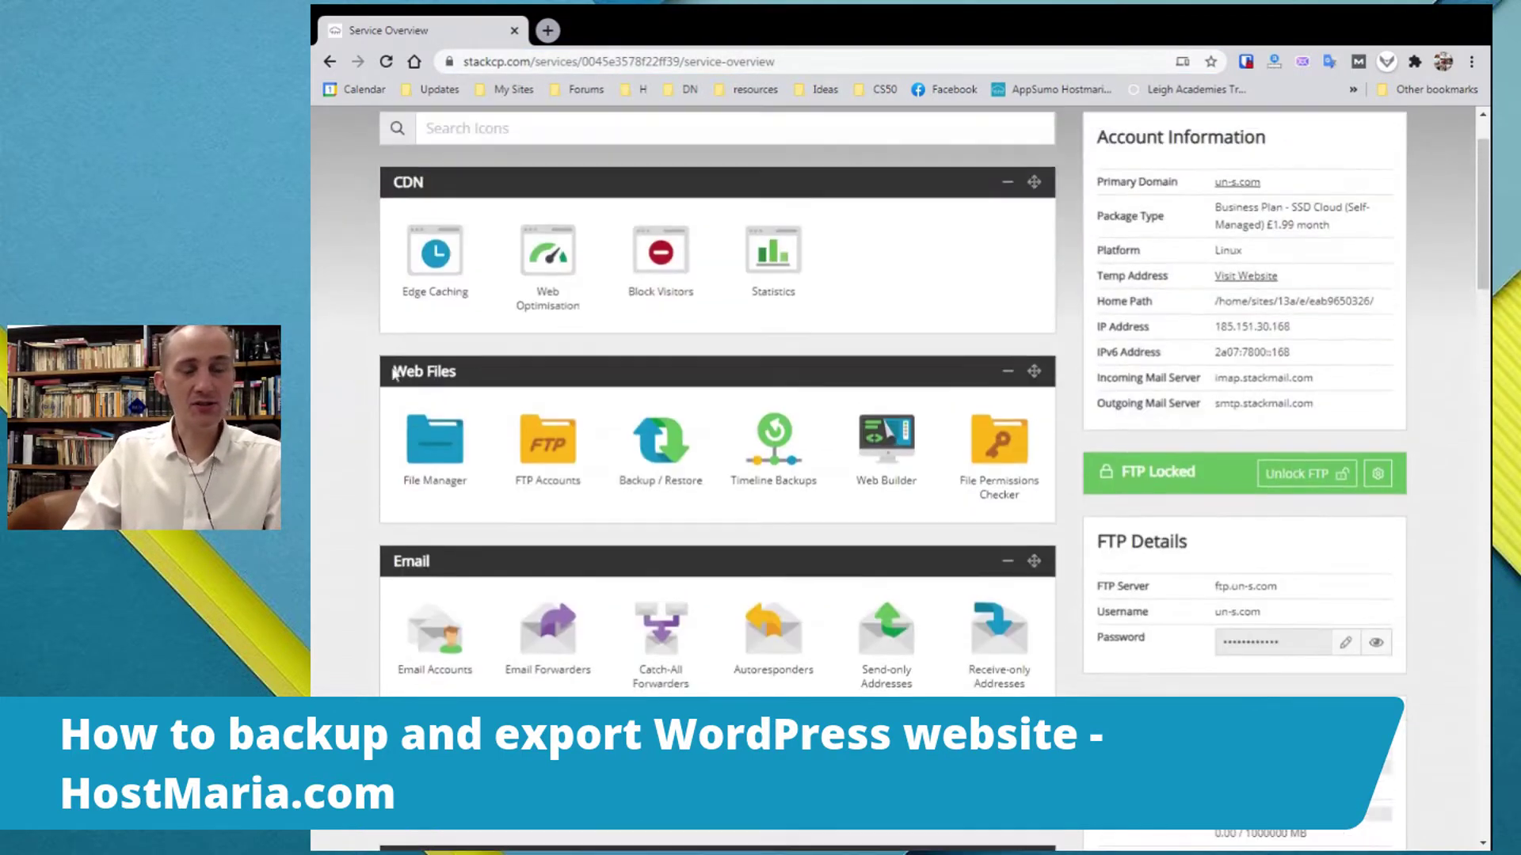
scroll(397, 536, "down", 4)
scroll(439, 578, "down", 5)
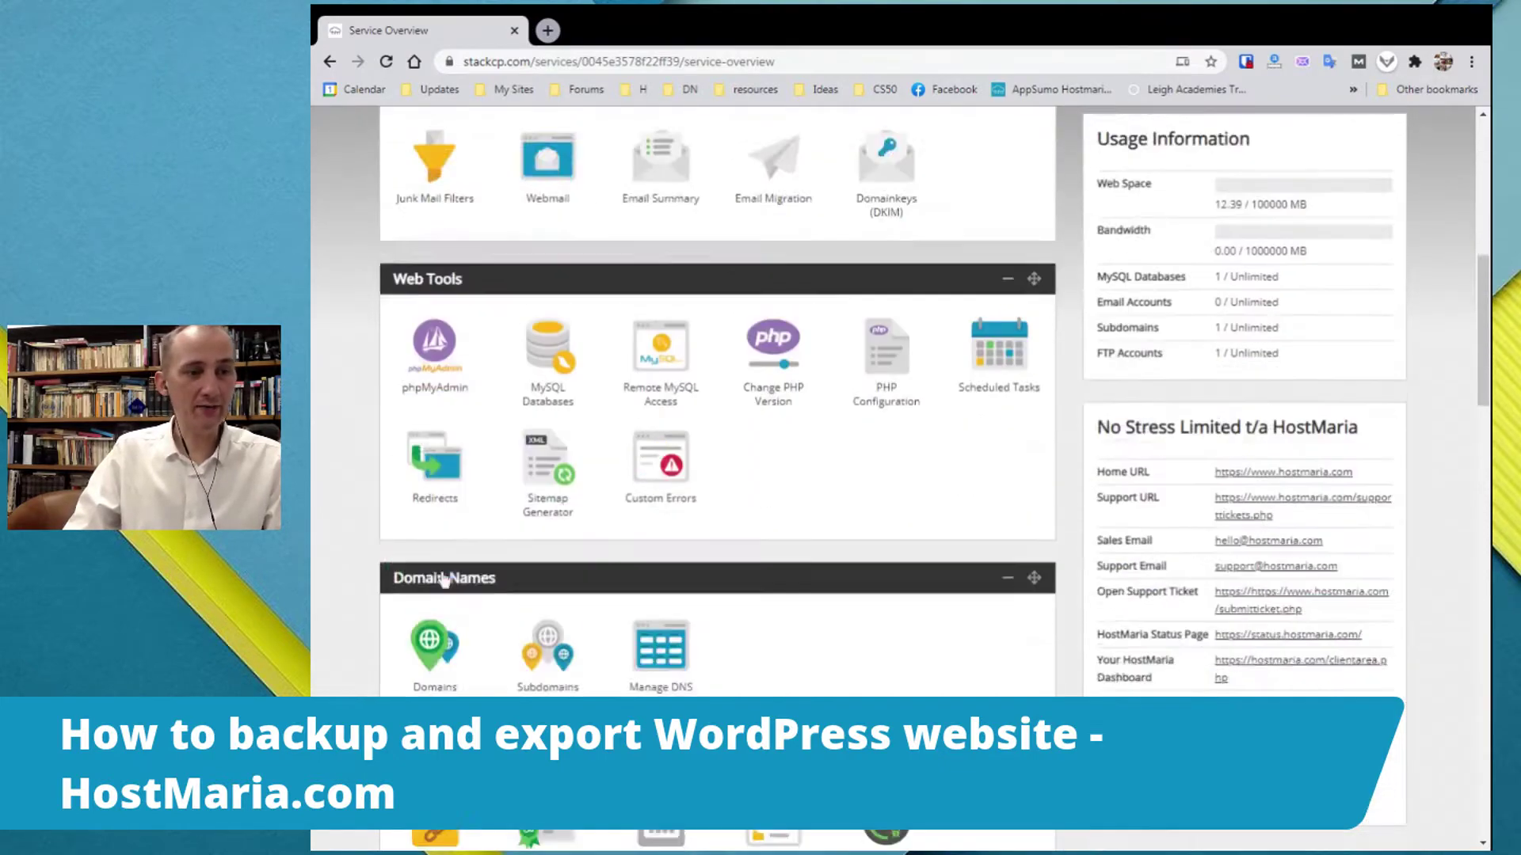
left_click(452, 533)
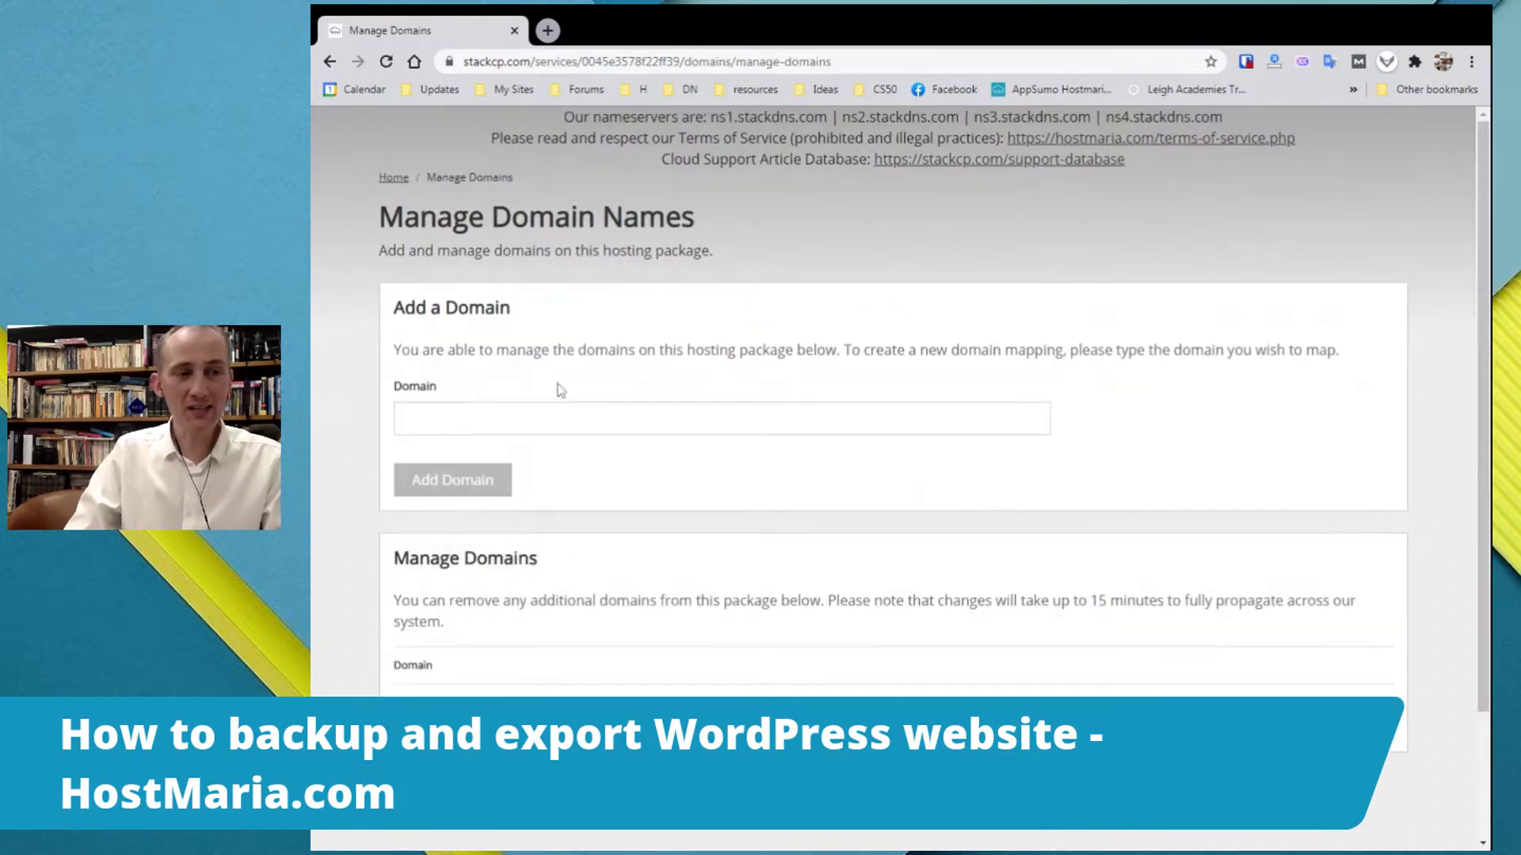
scroll(366, 584, "down", 3)
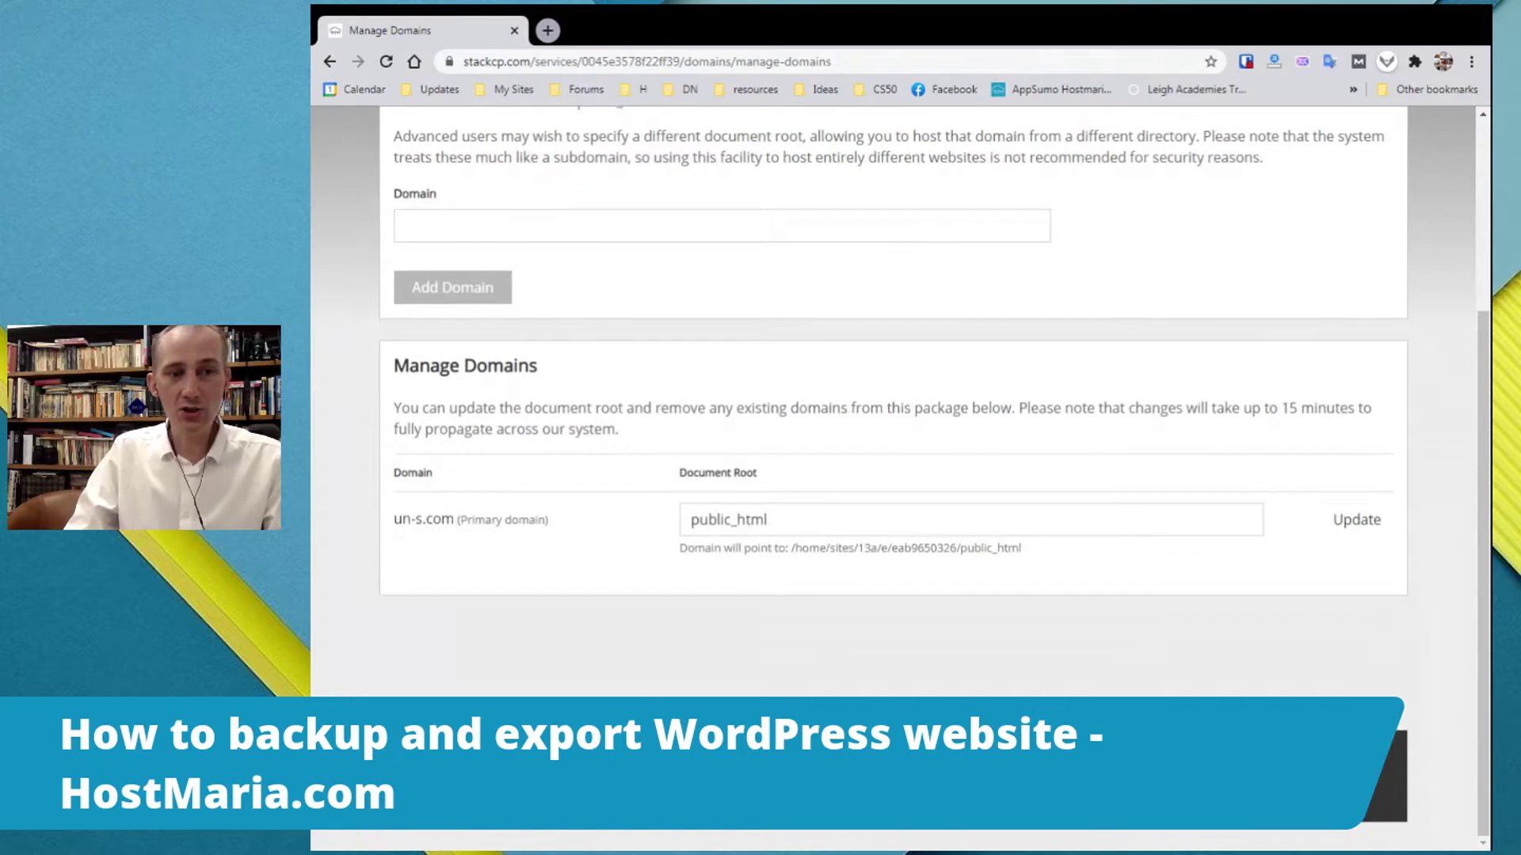
left_click_drag(766, 520, 648, 493)
left_click(646, 468)
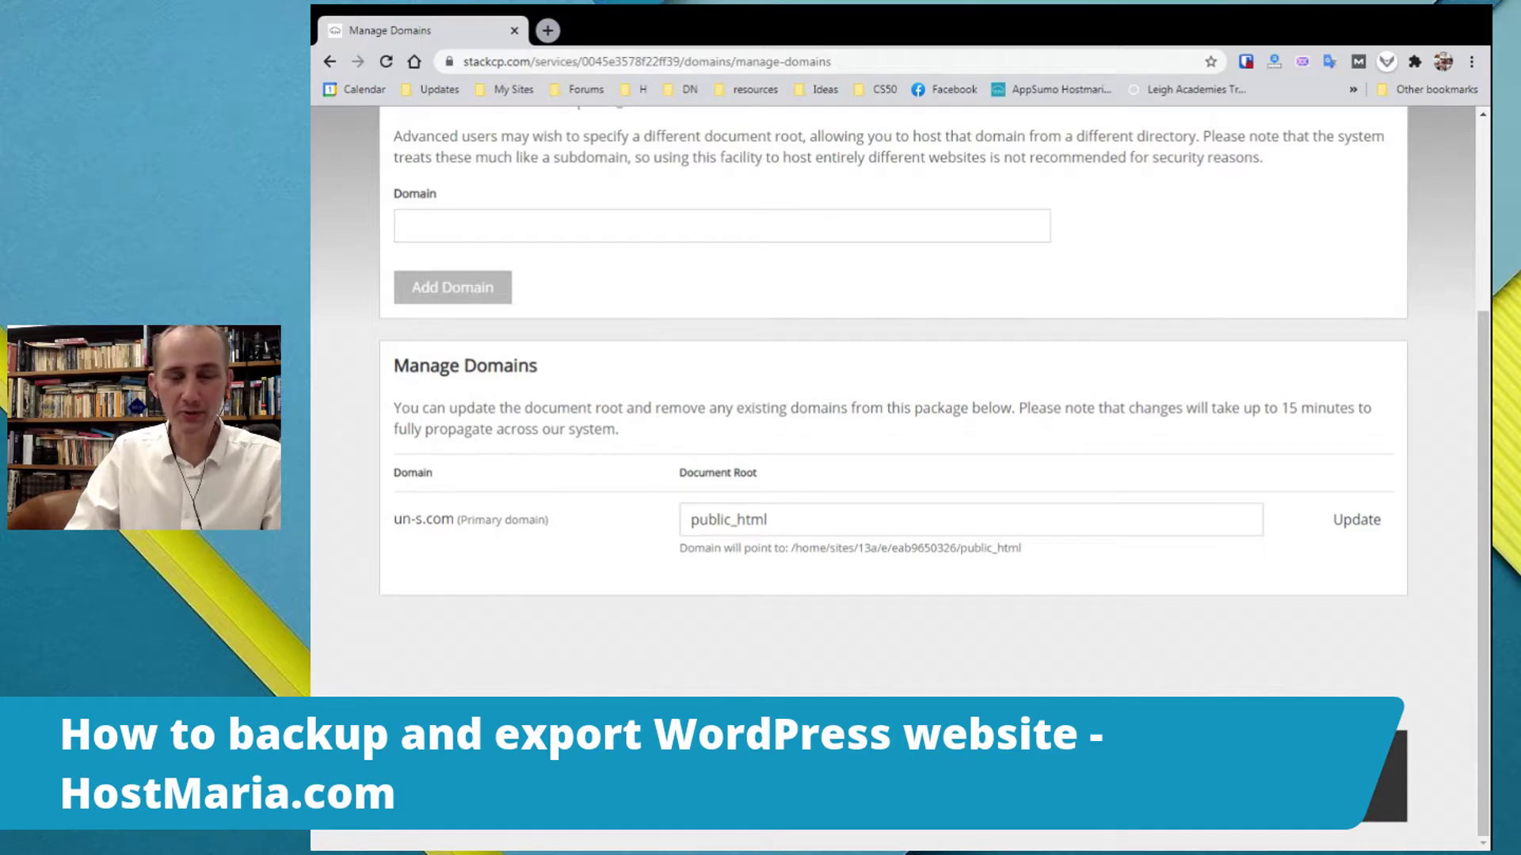
scroll(602, 487, "up", 3)
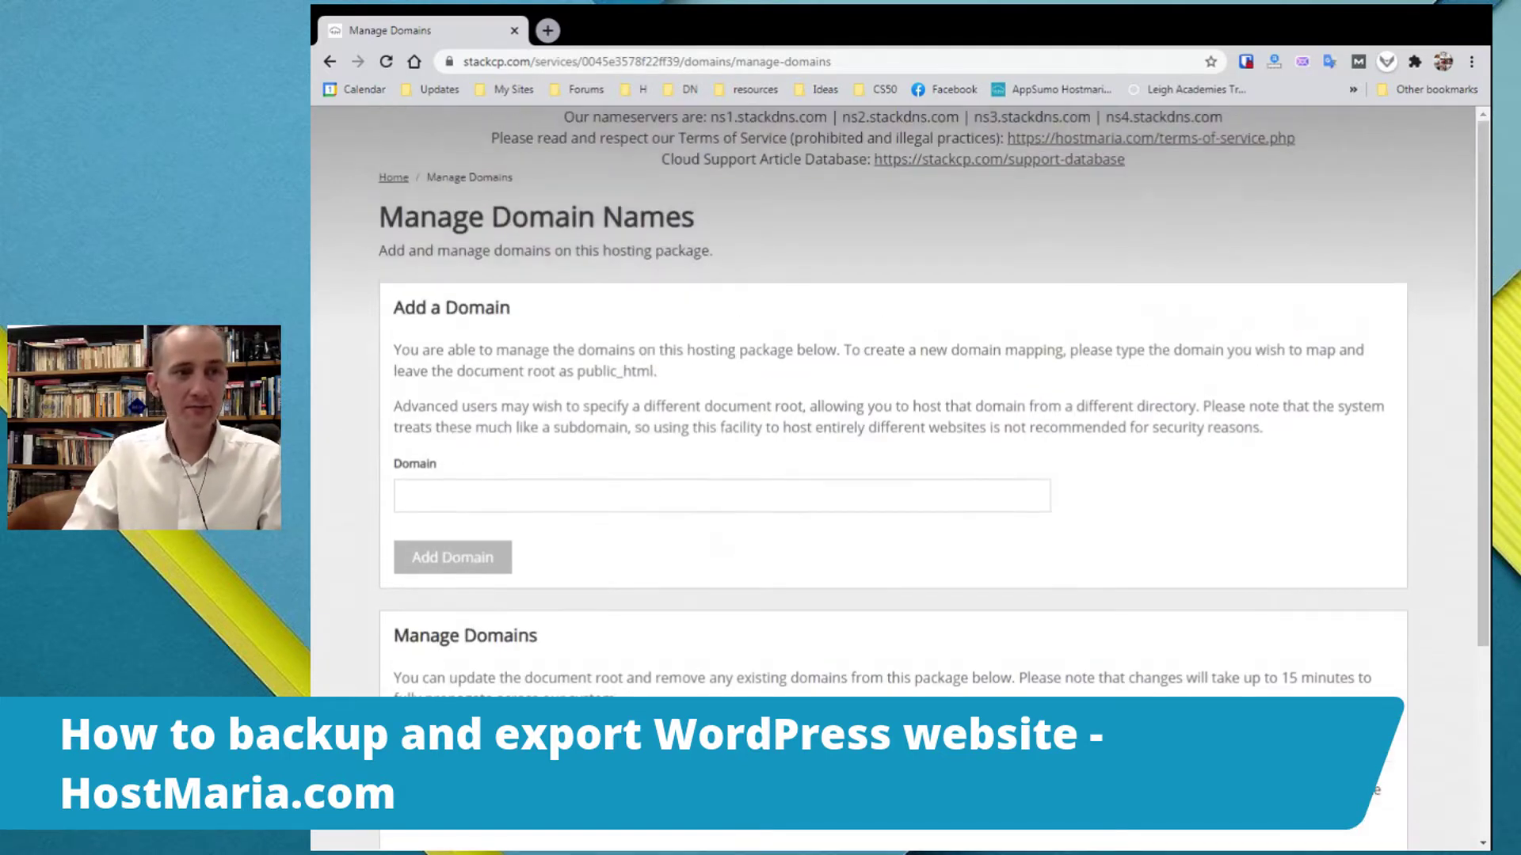
Browse the WordPress files in public_html via File Manager, then return to Service Overview
left_click(382, 180)
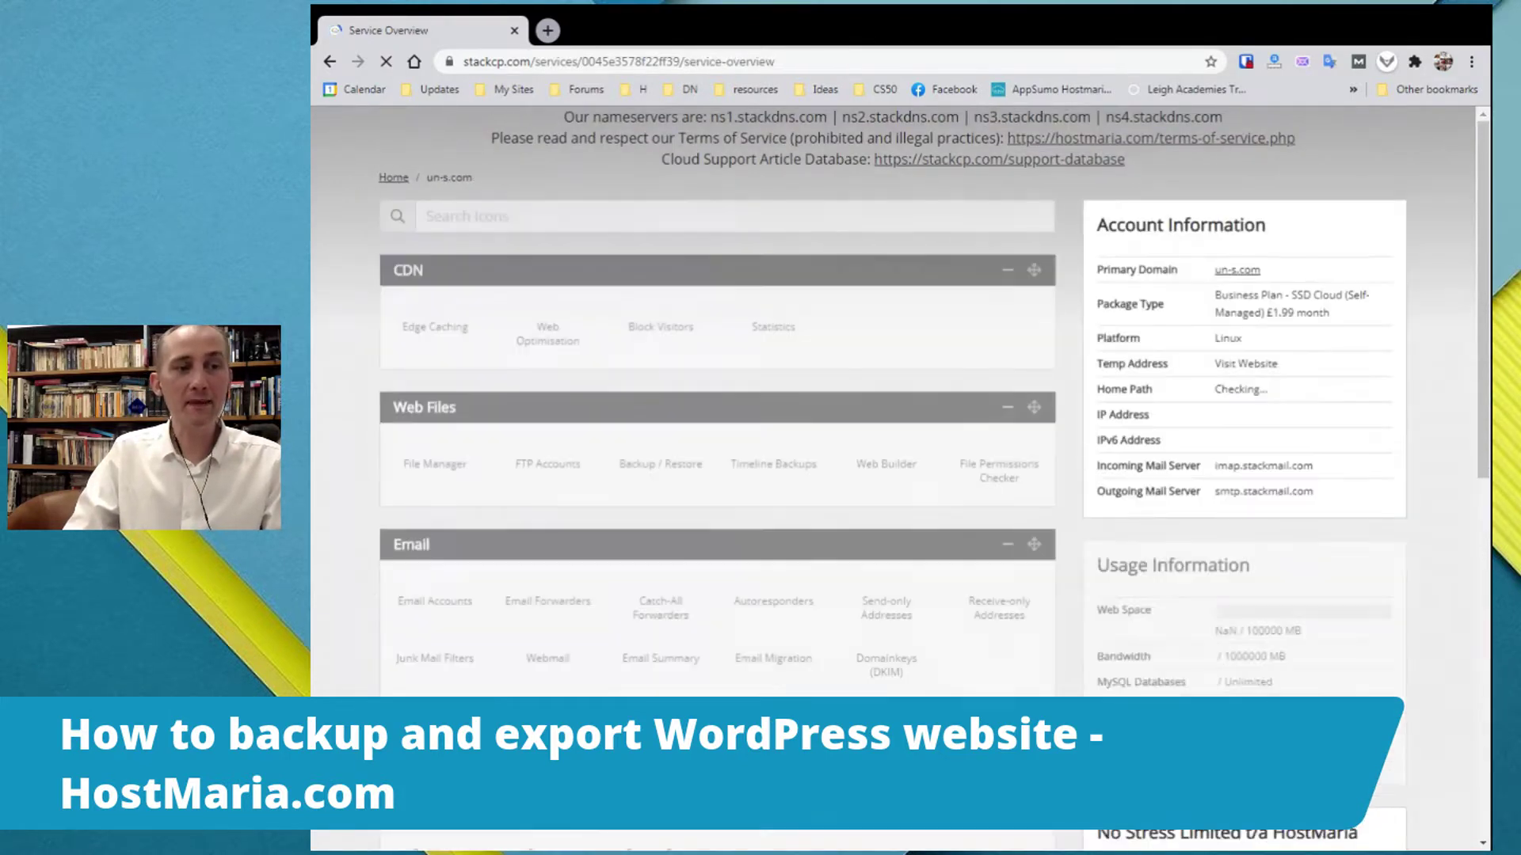
scroll(361, 617, "down", 4)
scroll(364, 605, "up", 3)
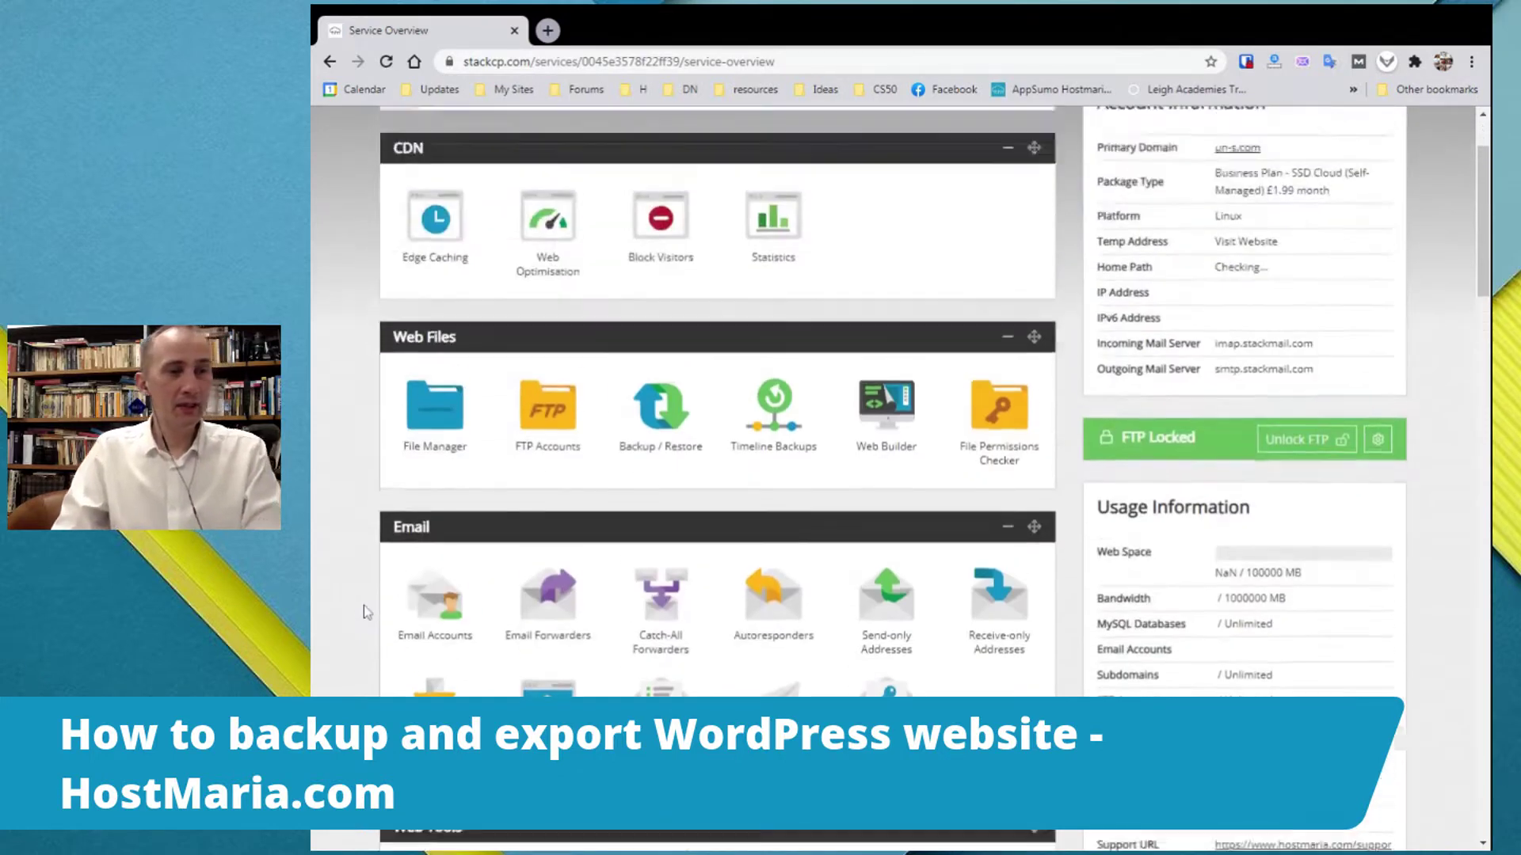
left_click(420, 458)
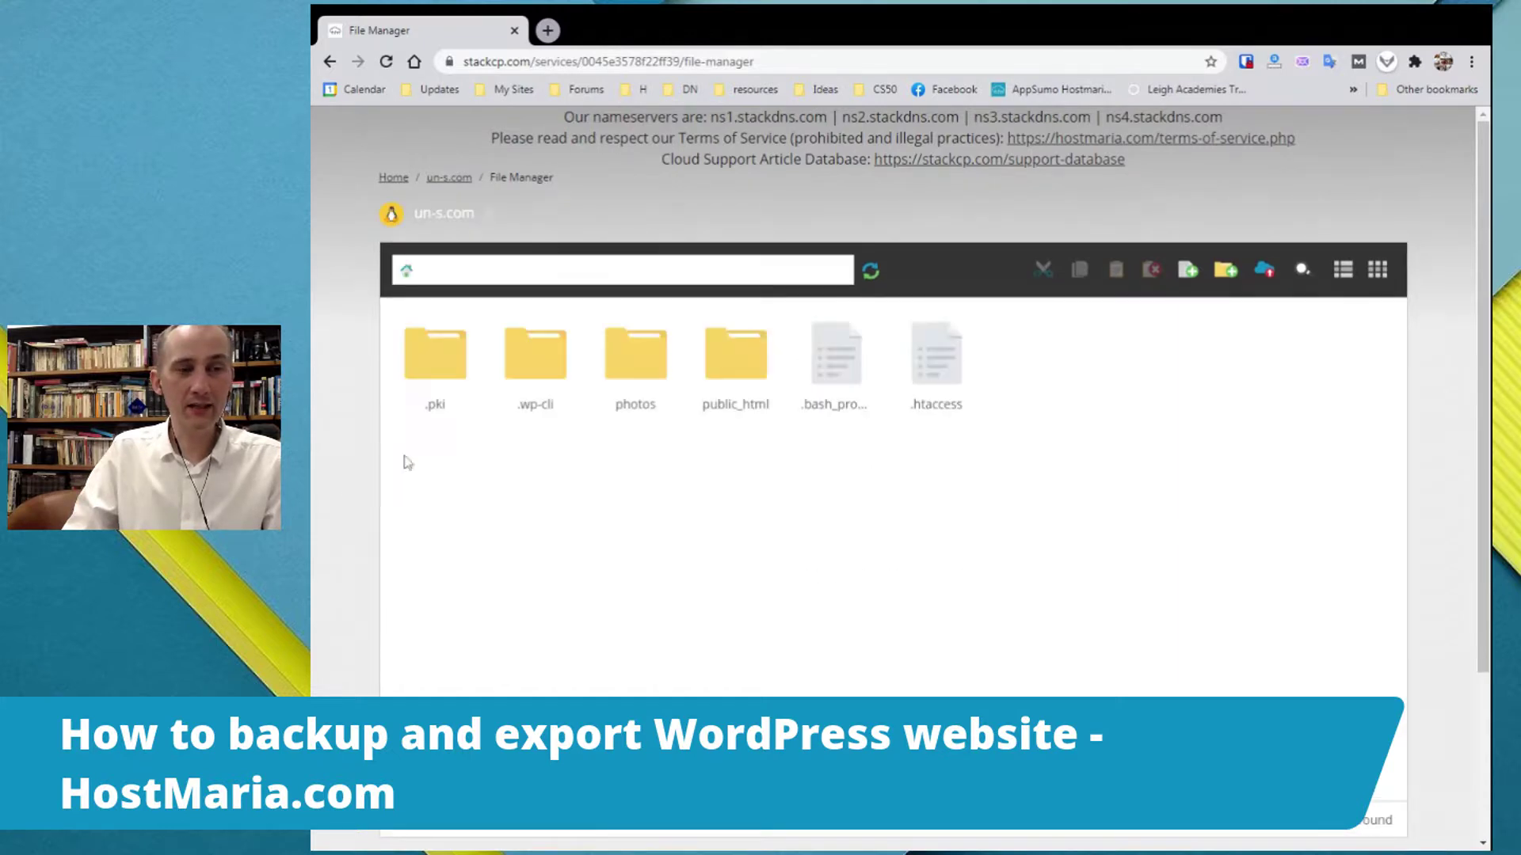
double_click(739, 369)
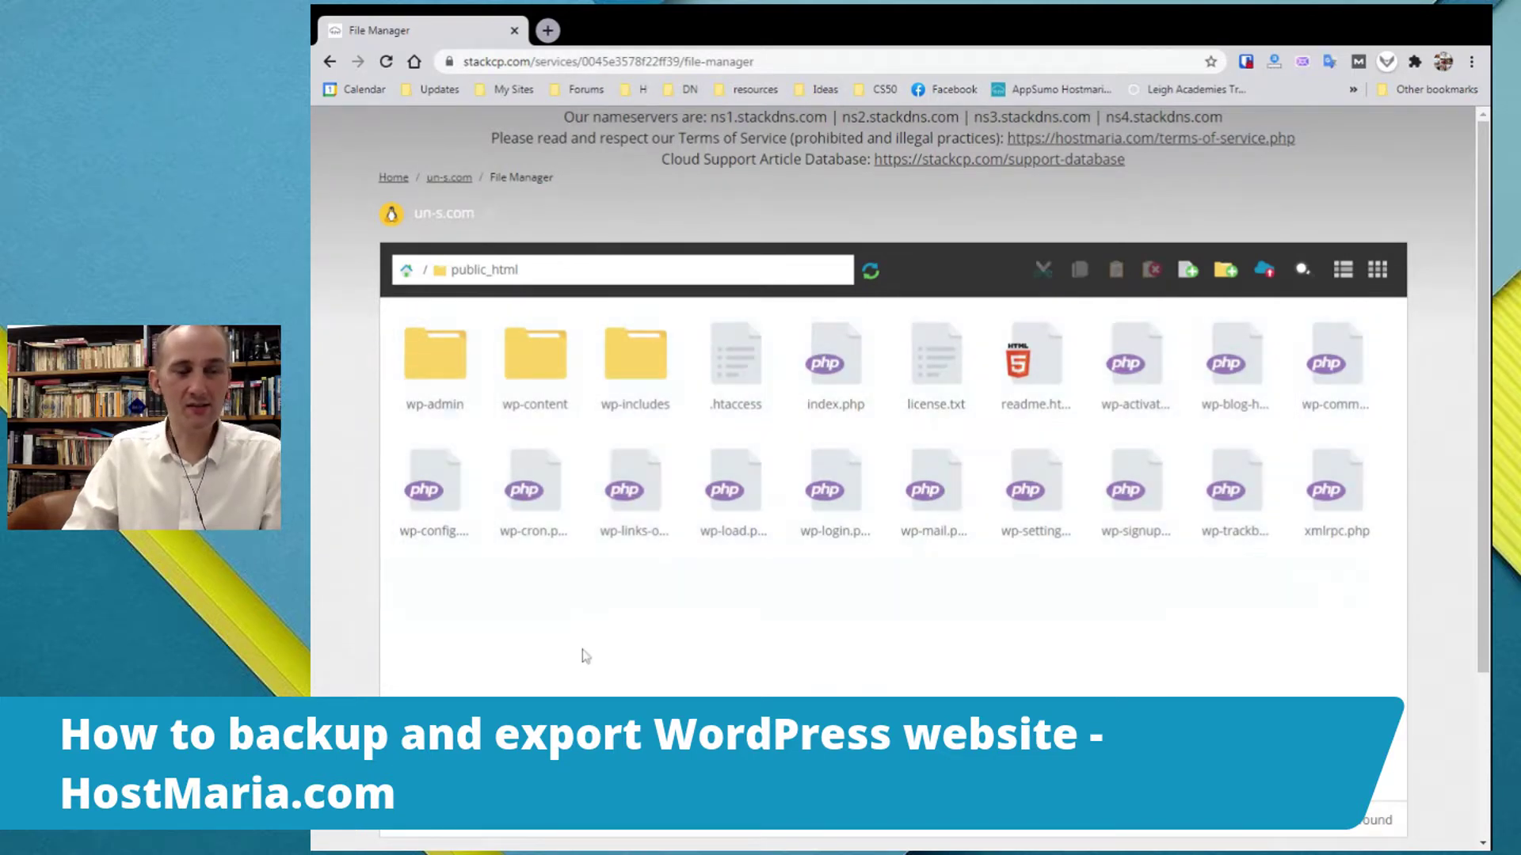
left_click(394, 178)
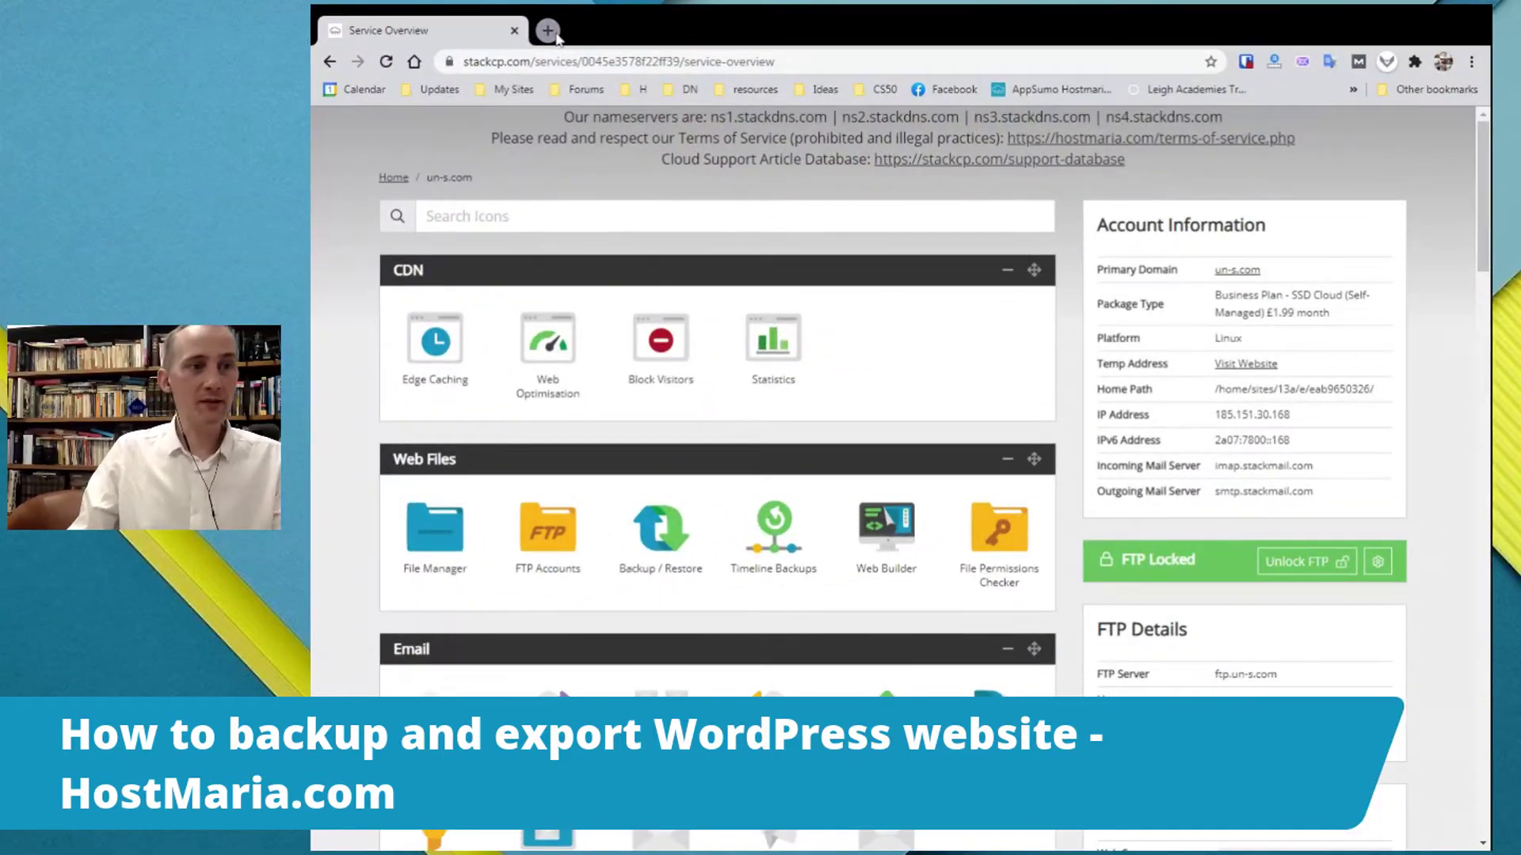
left_click_drag(507, 180, 425, 179)
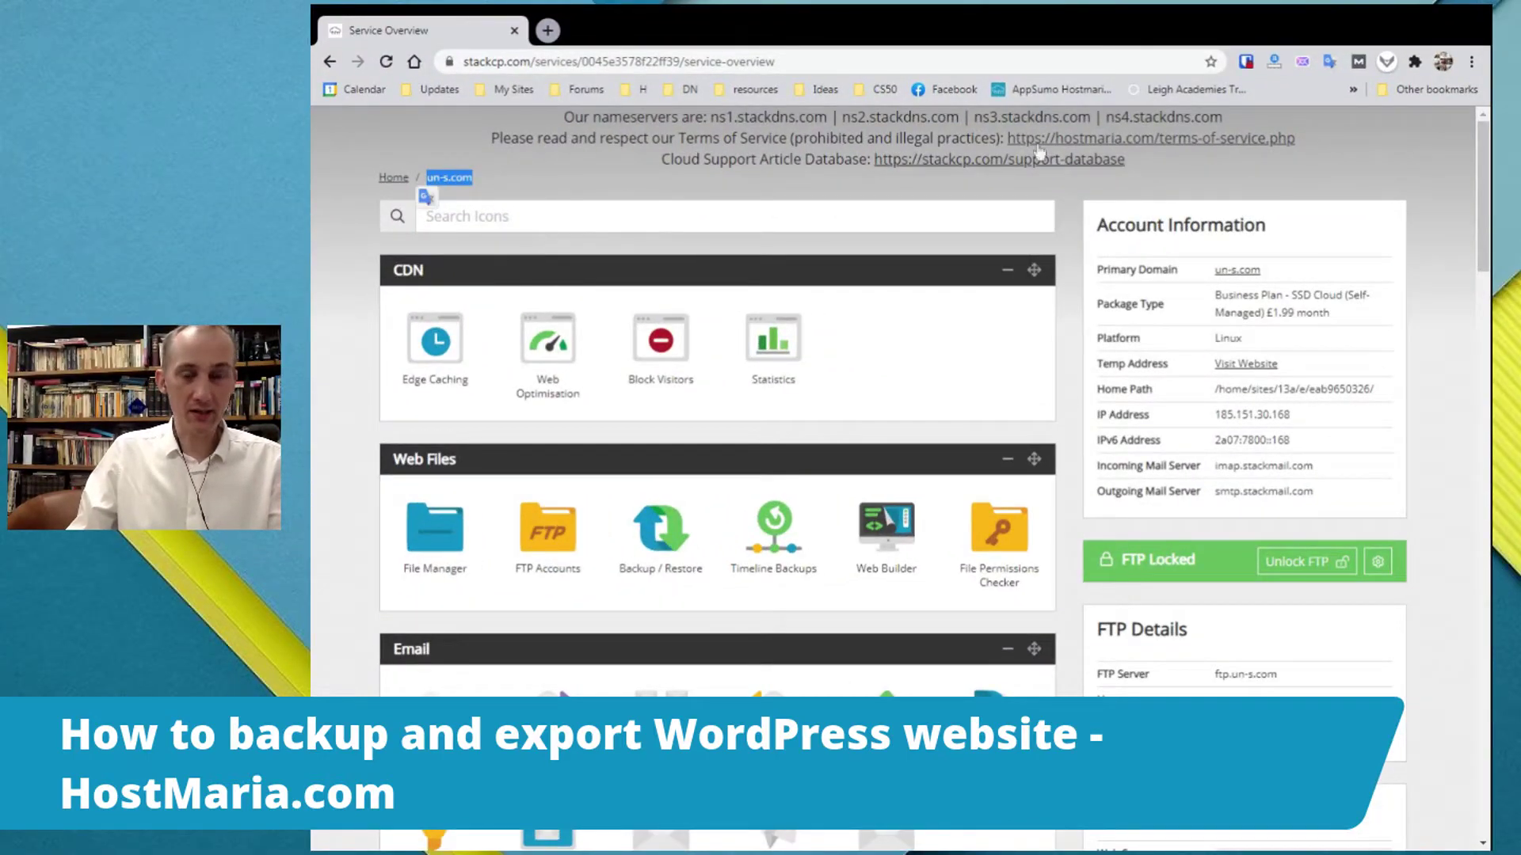
left_click(1237, 270)
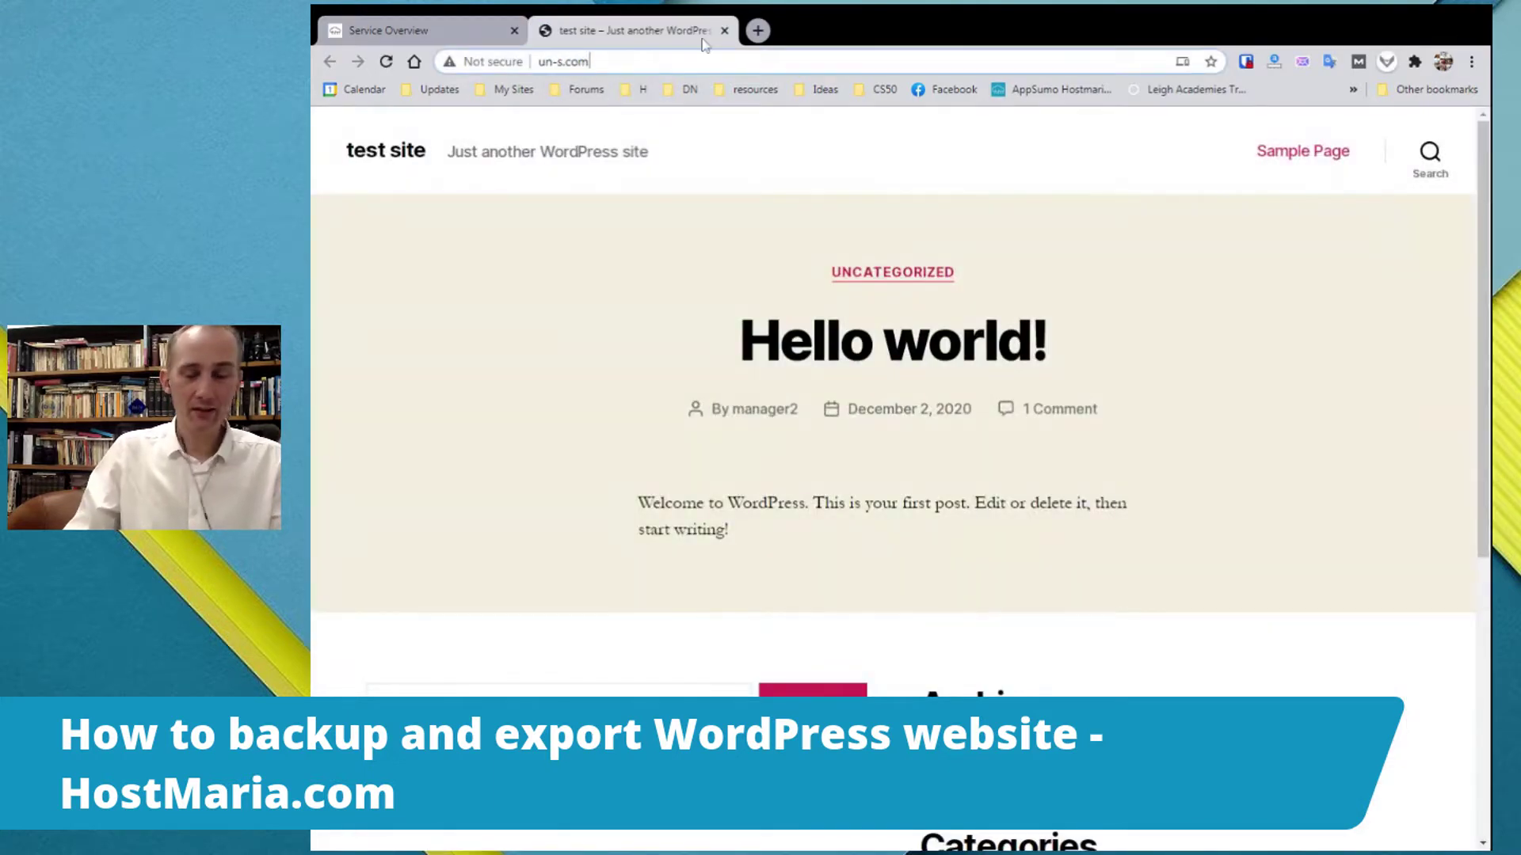
key("ctrl+l")
key("Home")
type("https://")
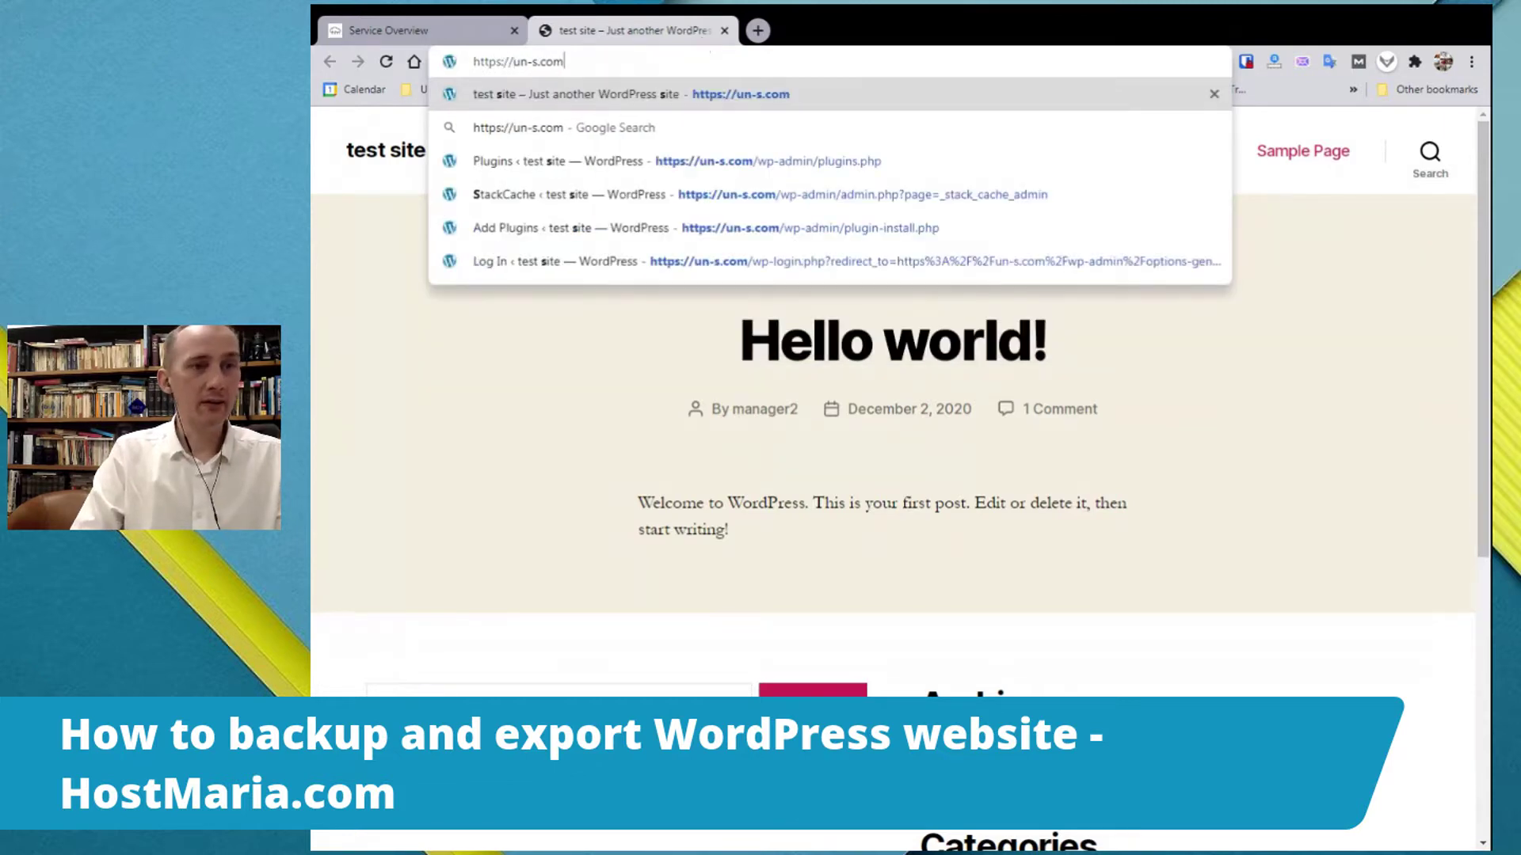
key("End")
type("/wp-")
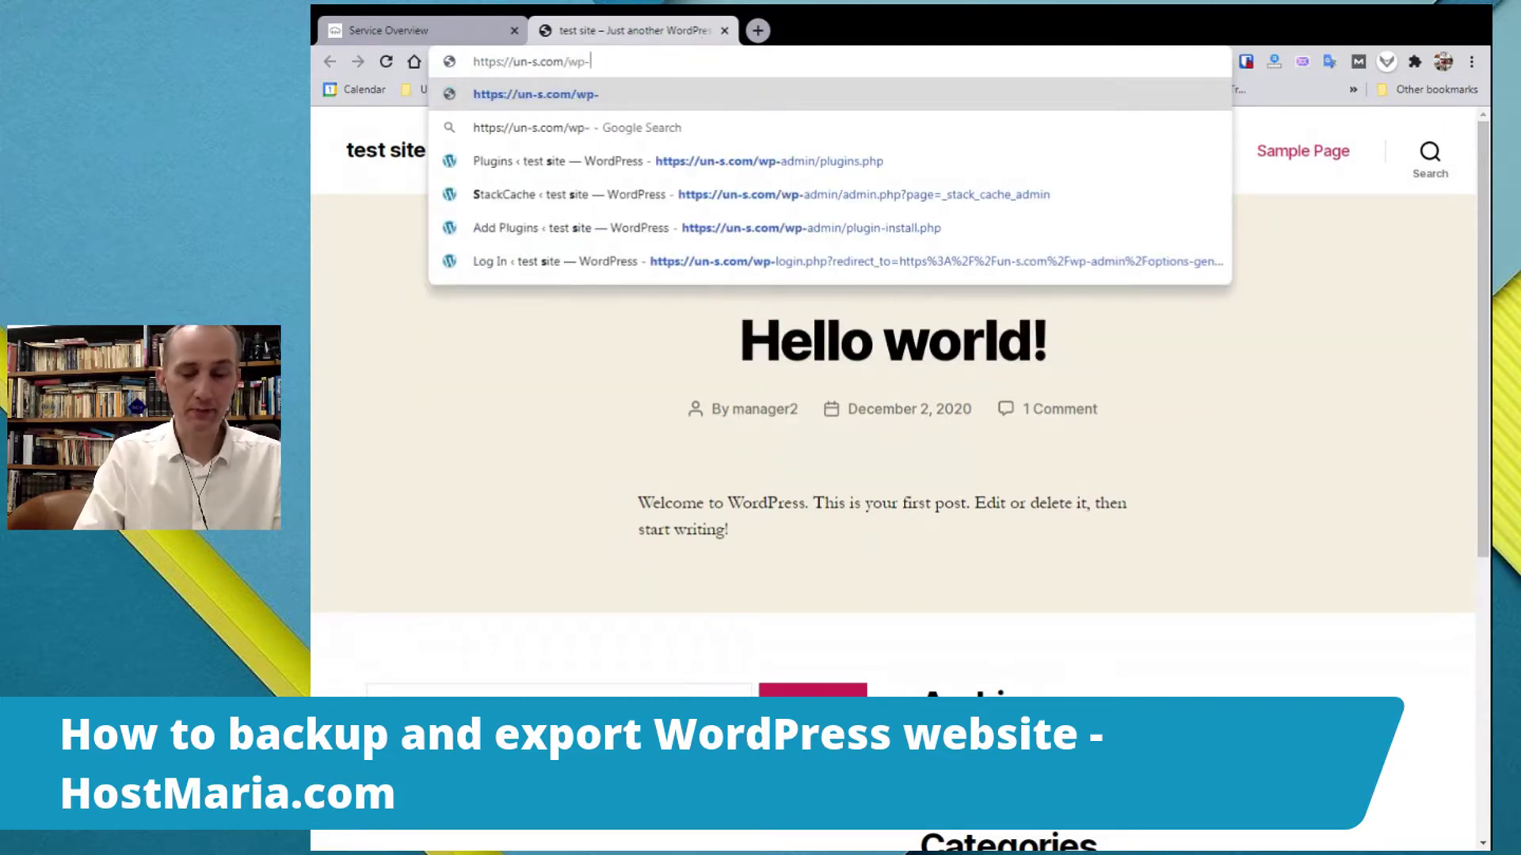
type("-admin")
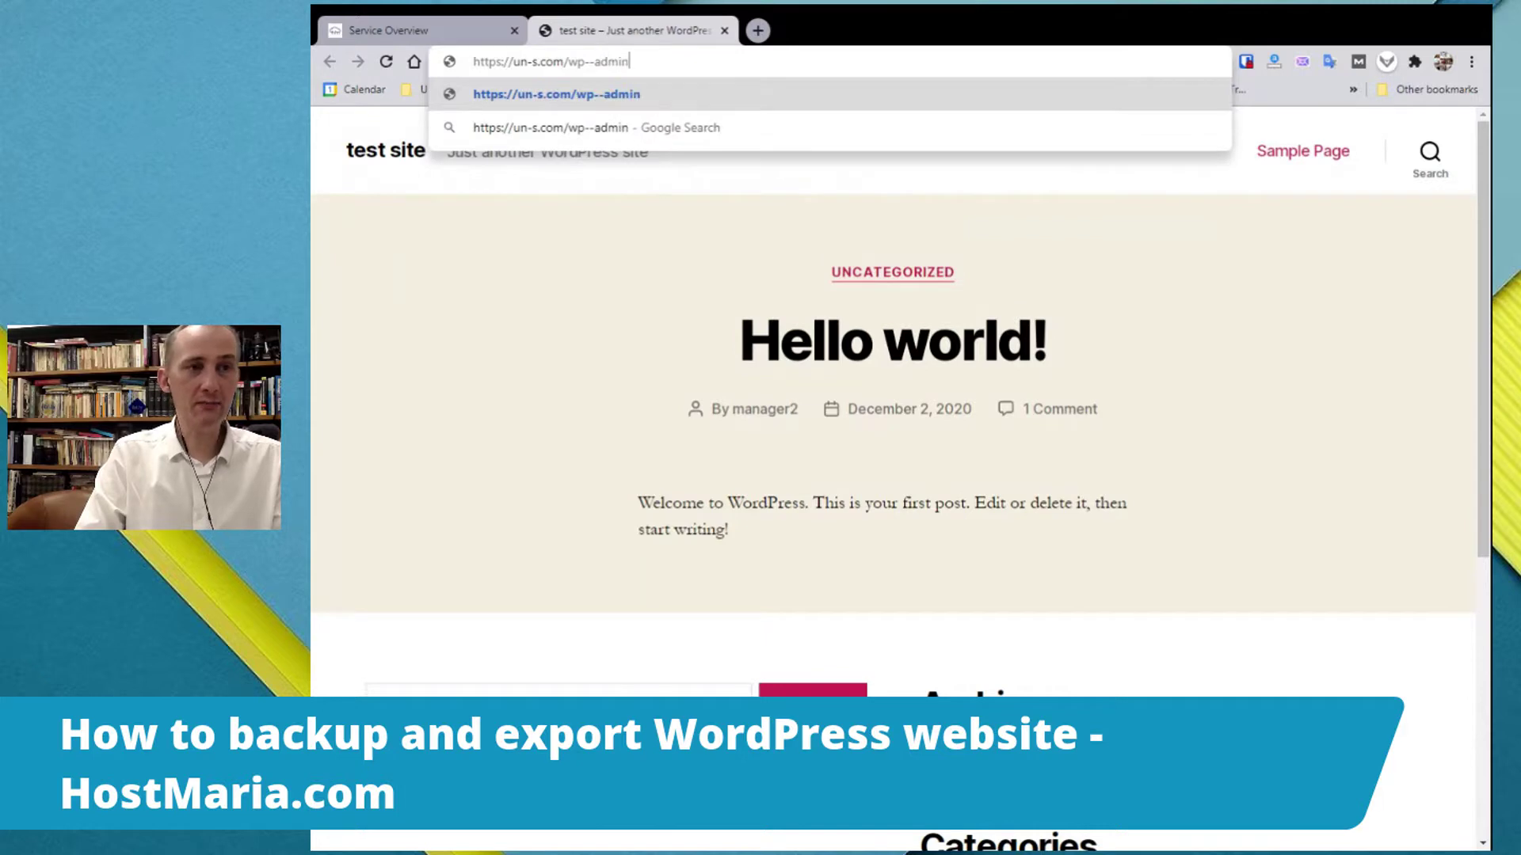
key("BackSpace")
key("Return")
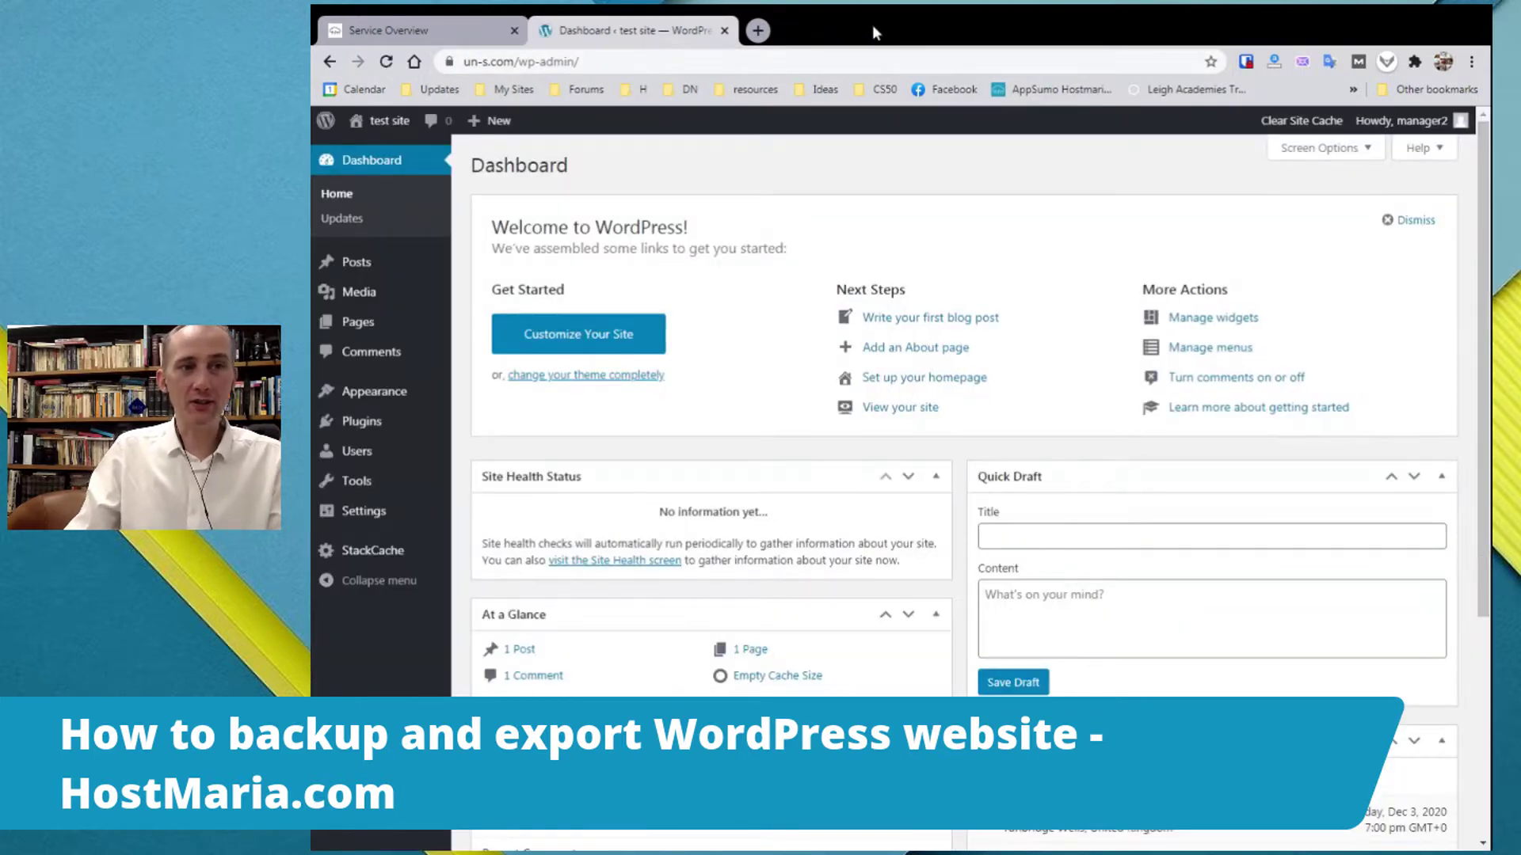
Deactivate Cache Enabler under Installed Plugins, then return to the StackCP Service Overview tab
left_click(363, 422)
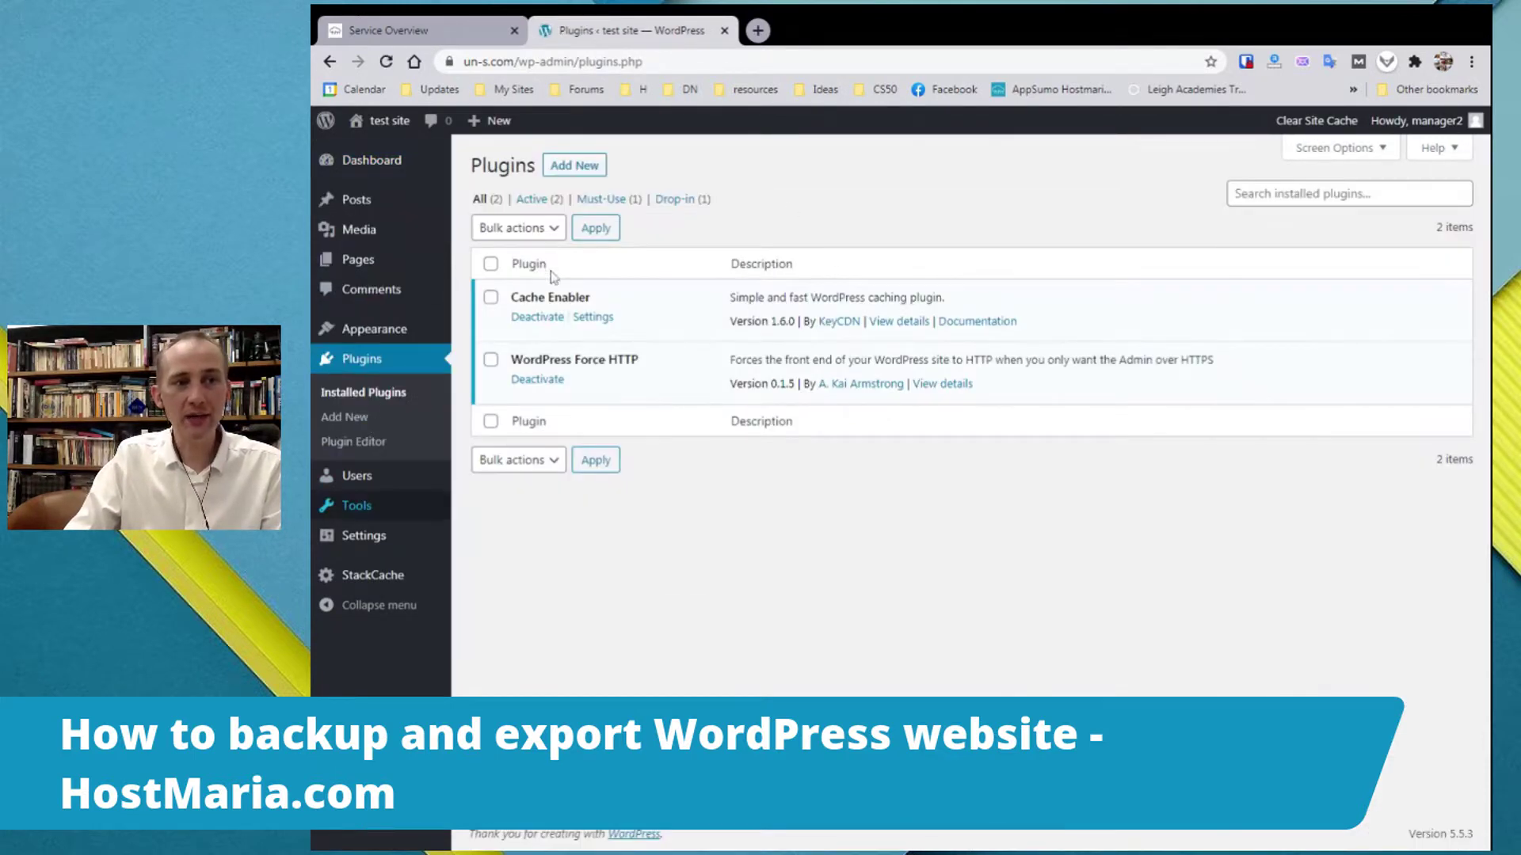
left_click_drag(602, 299, 511, 298)
left_click(509, 273)
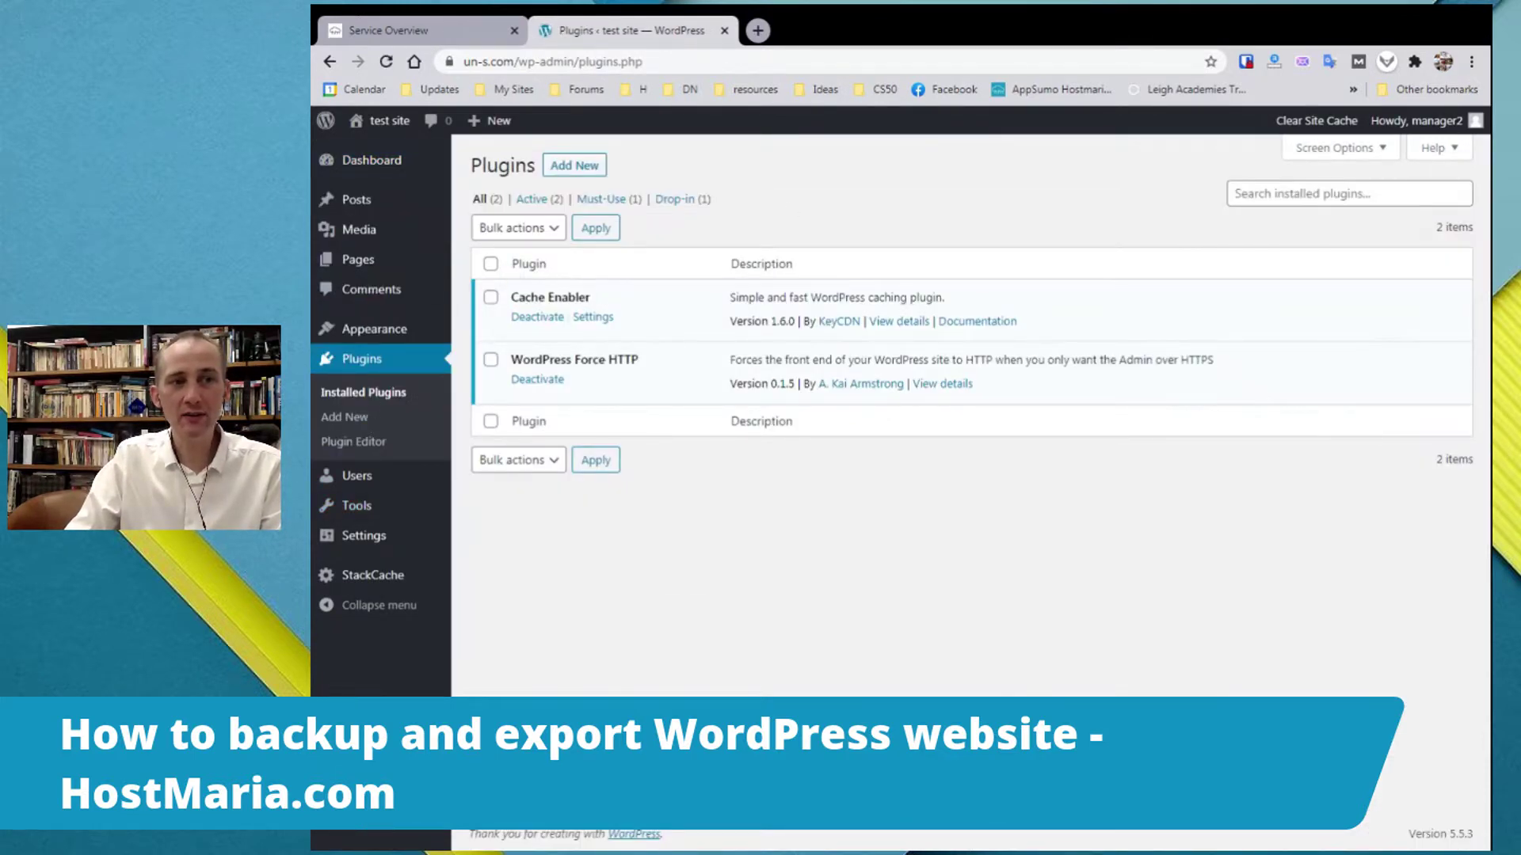
left_click(537, 318)
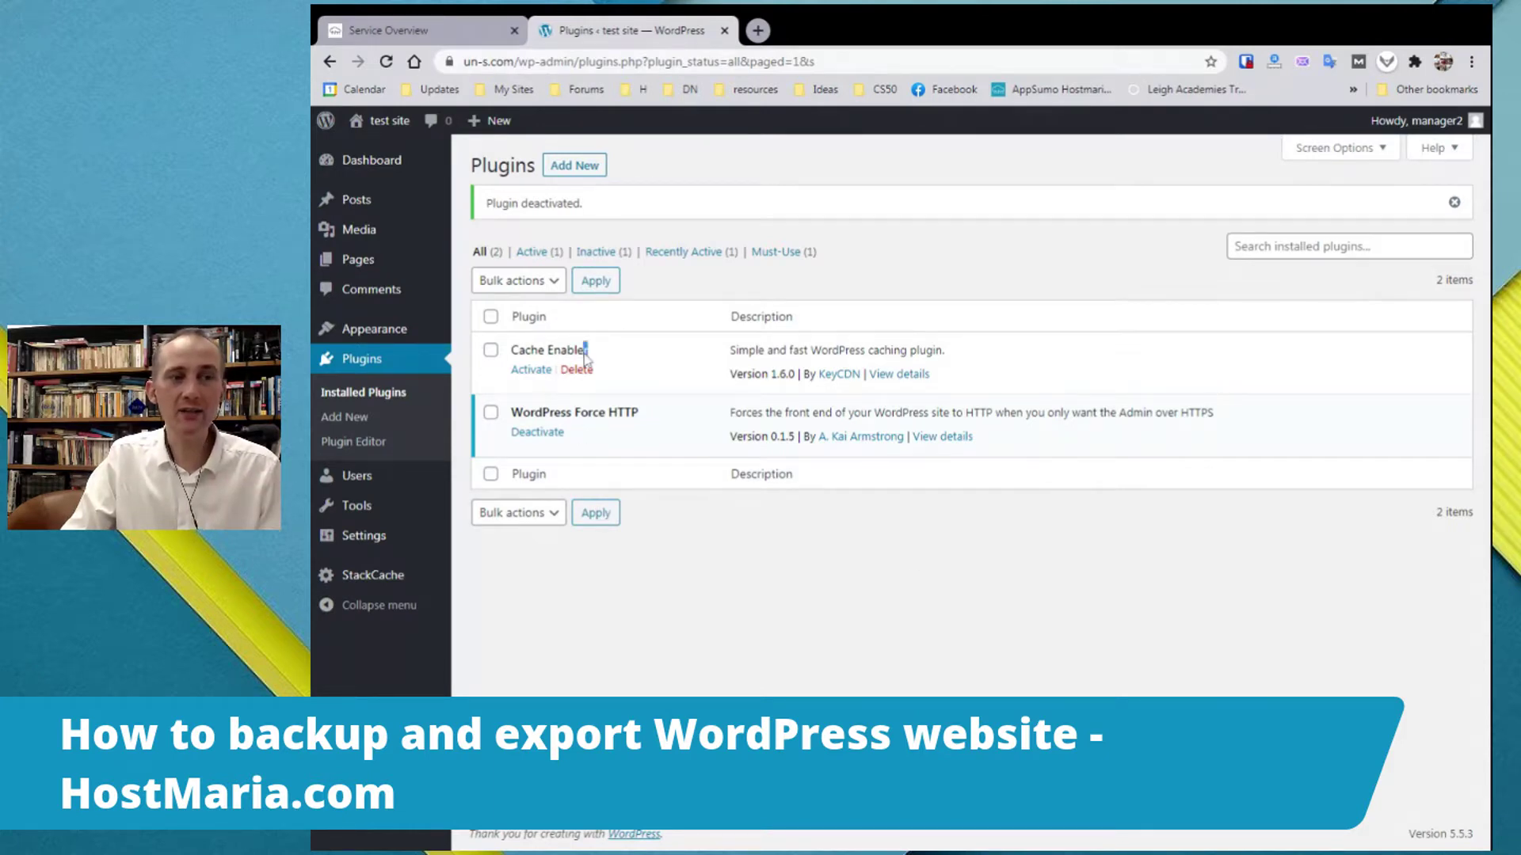
left_click_drag(594, 354, 555, 372)
left_click(556, 375)
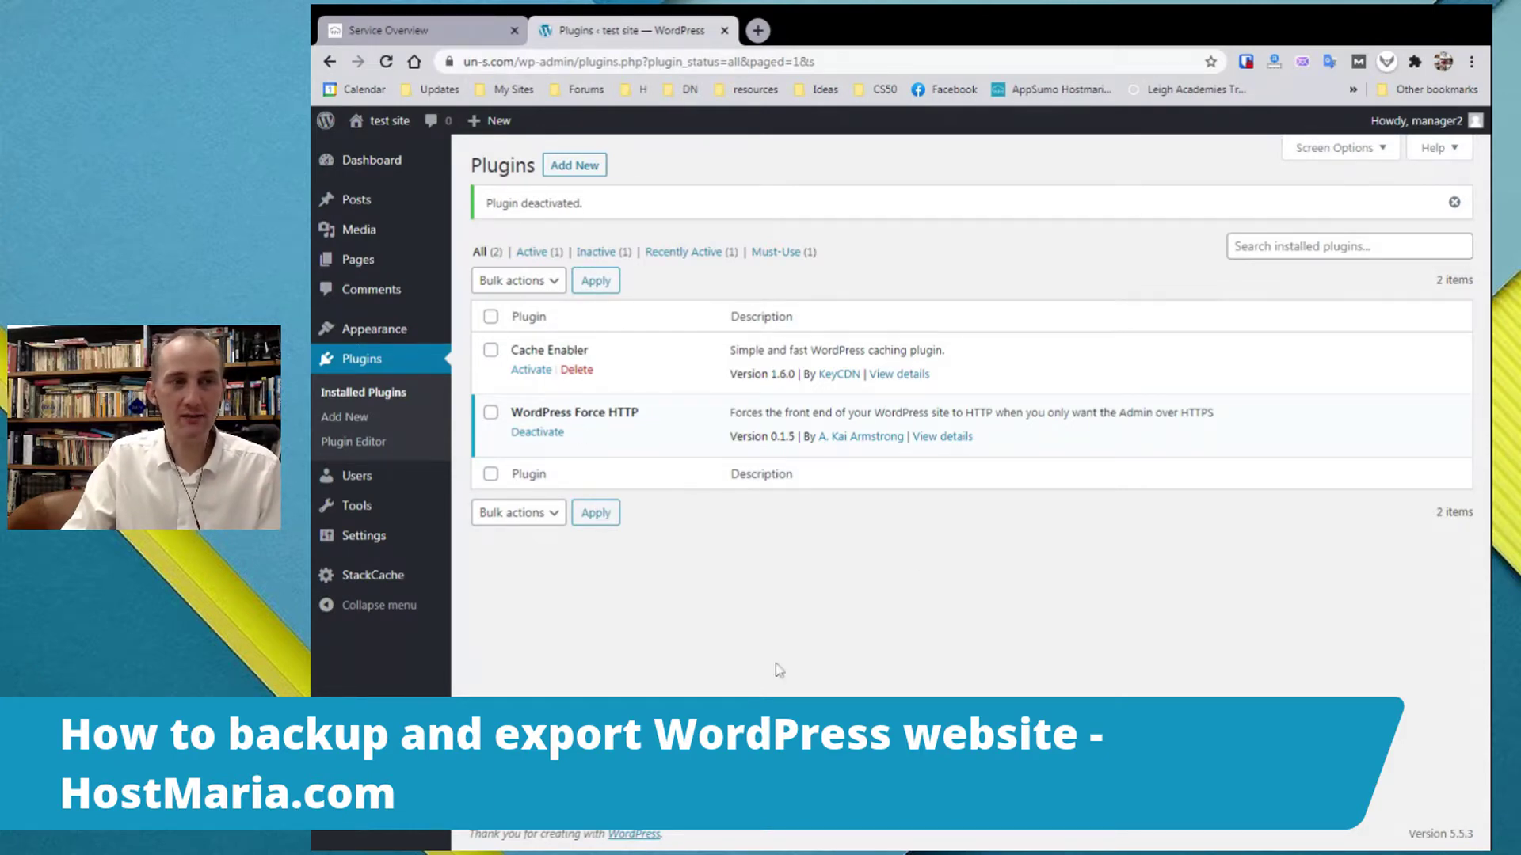
left_click(432, 29)
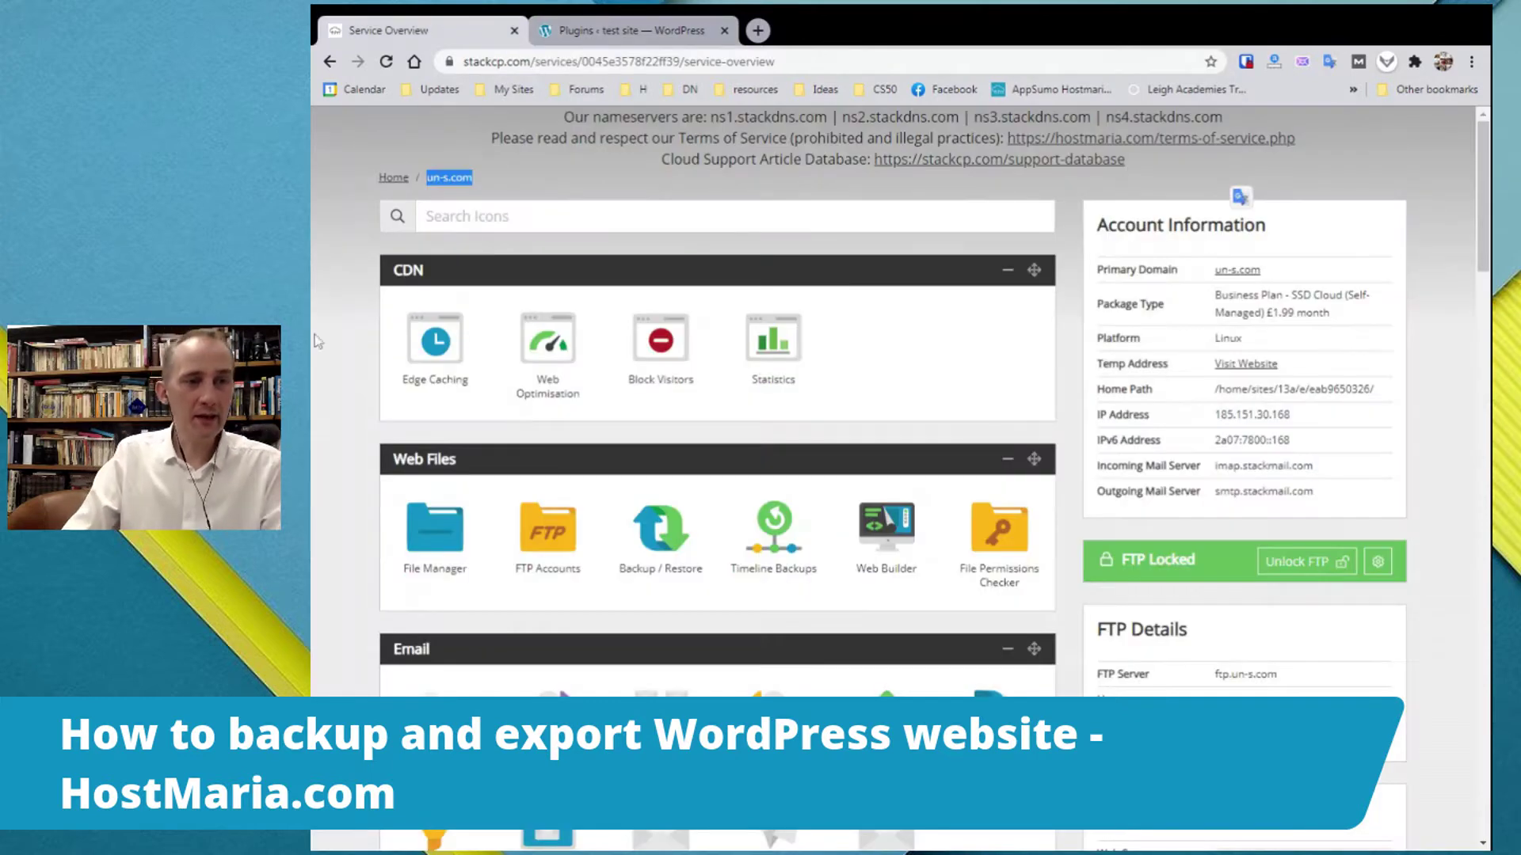
Close the WordPress test site tabs, leaving the StackCP service overview showing
left_click(724, 30)
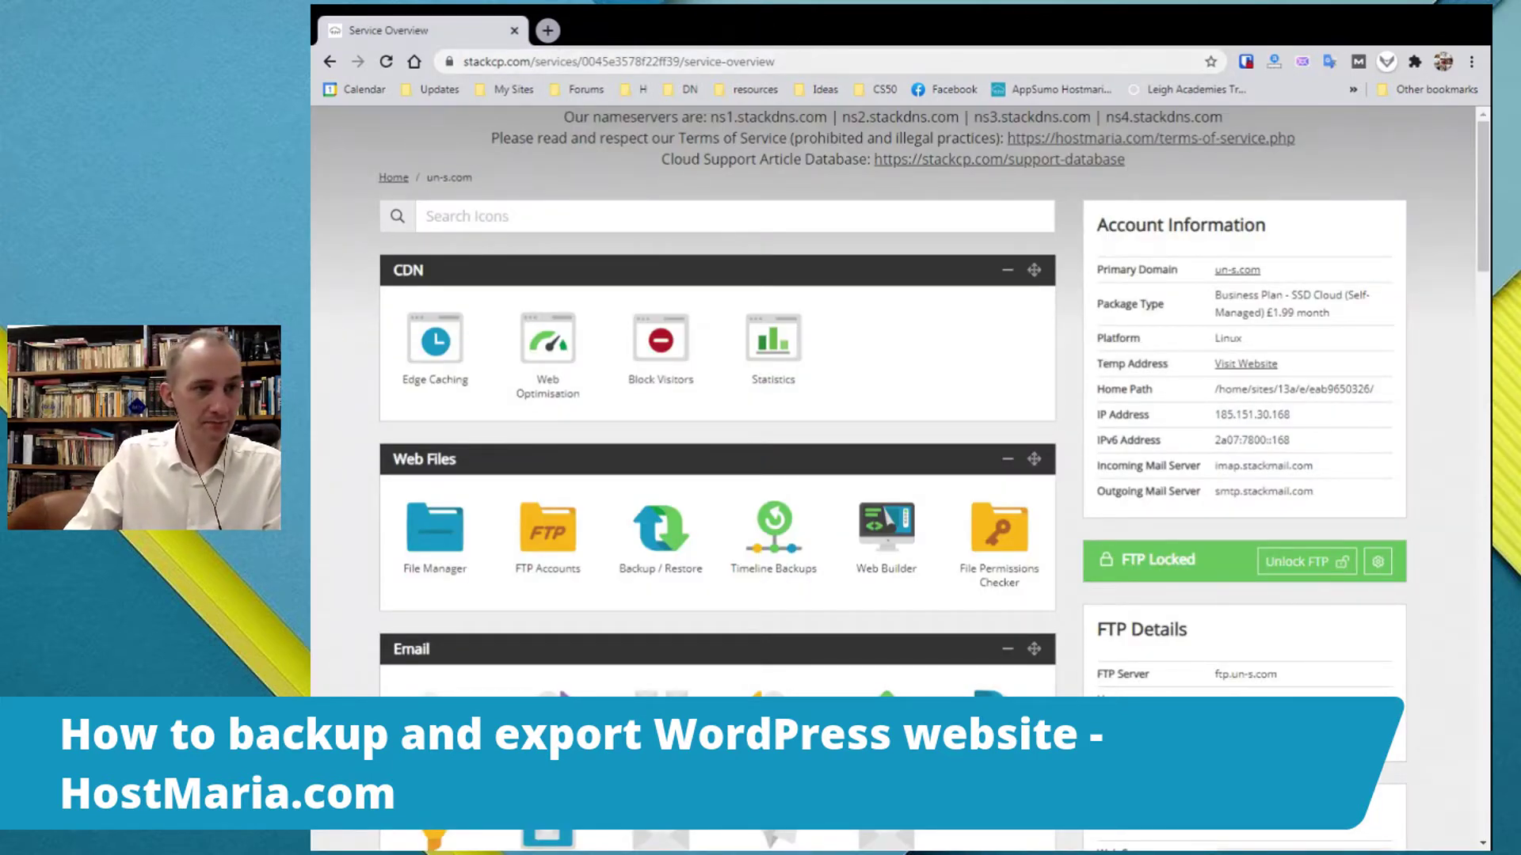
left_click(1240, 270)
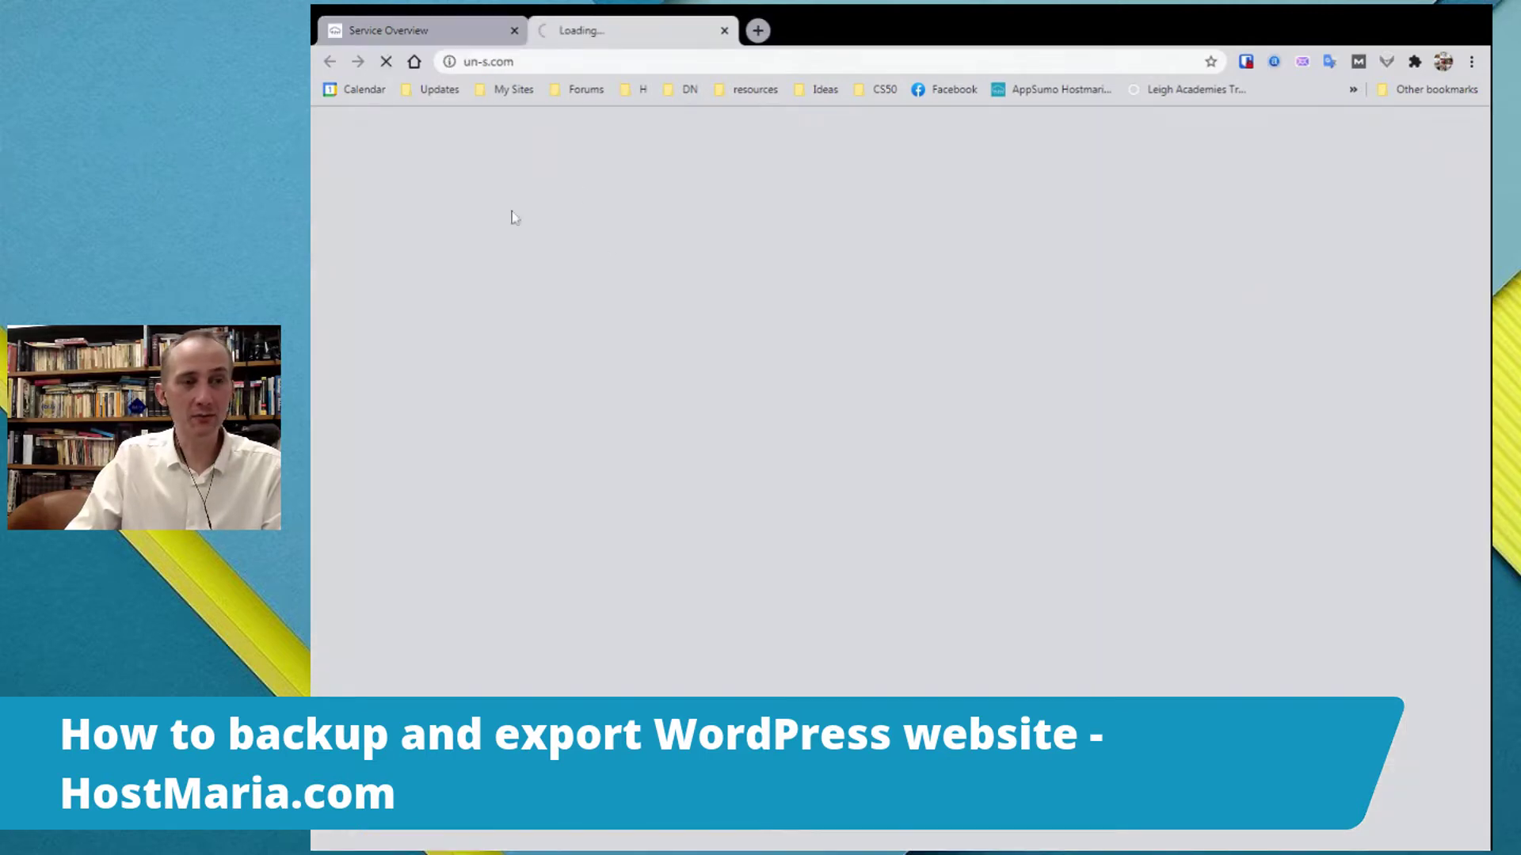
scroll(995, 451, "down", 5)
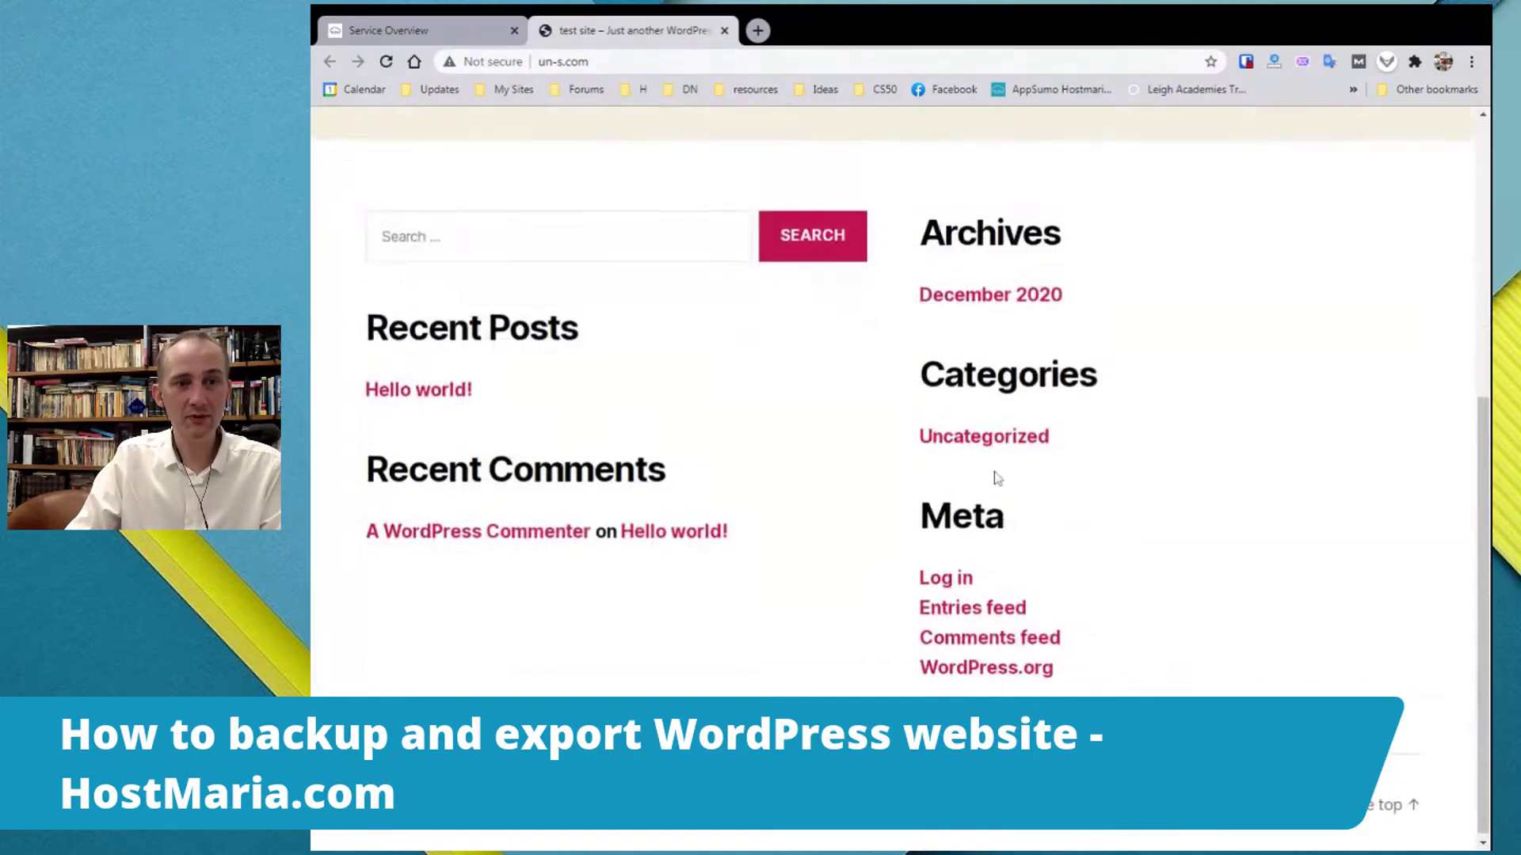
scroll(997, 479, "up", 10)
left_click(724, 30)
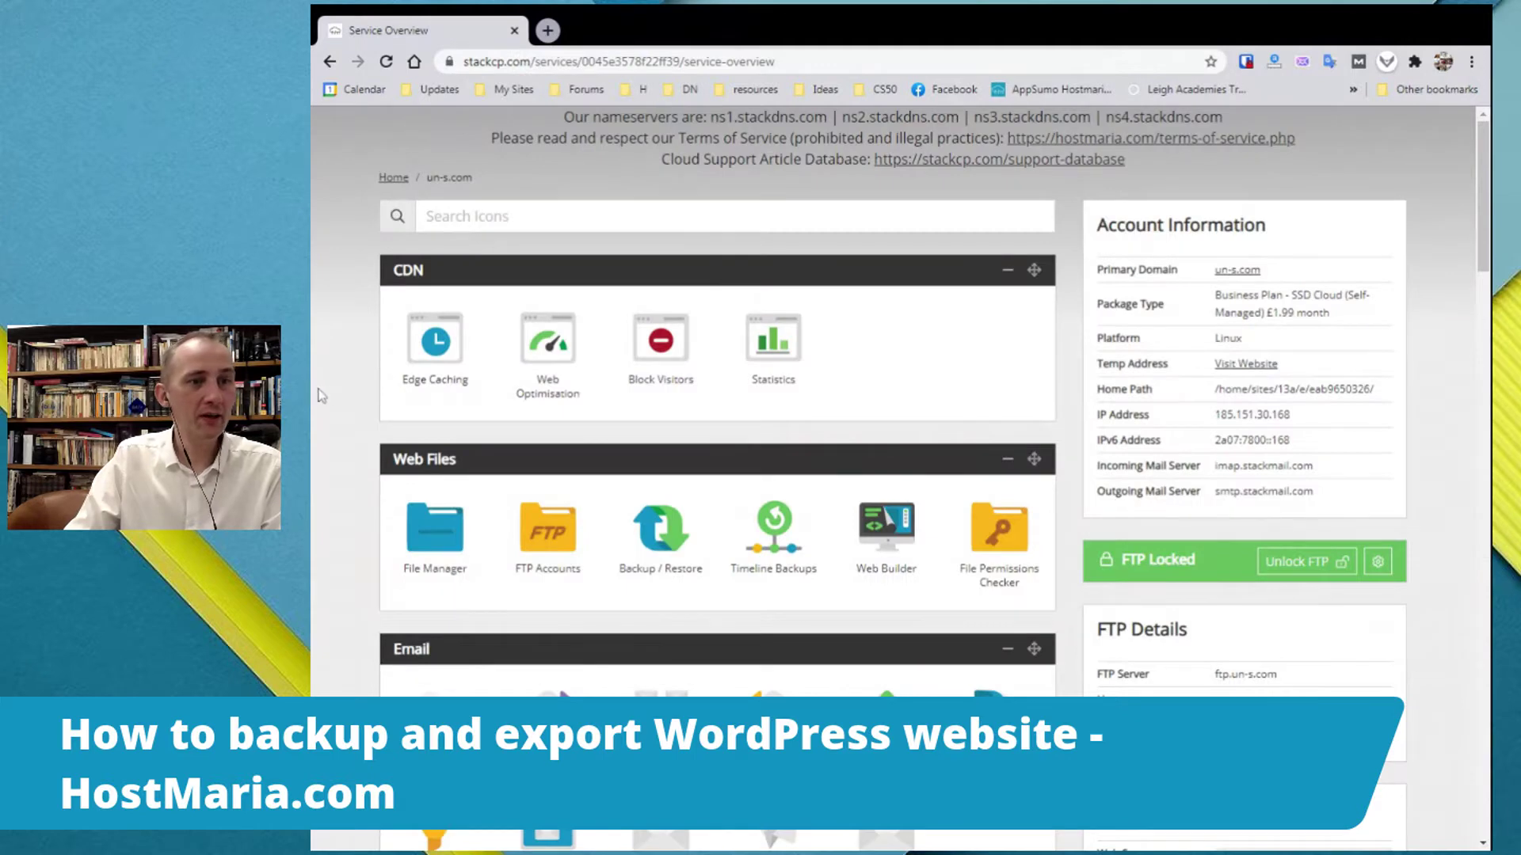
Scroll down to Web Files and go to the Backup/Restore page
scroll(345, 388, "down", 2)
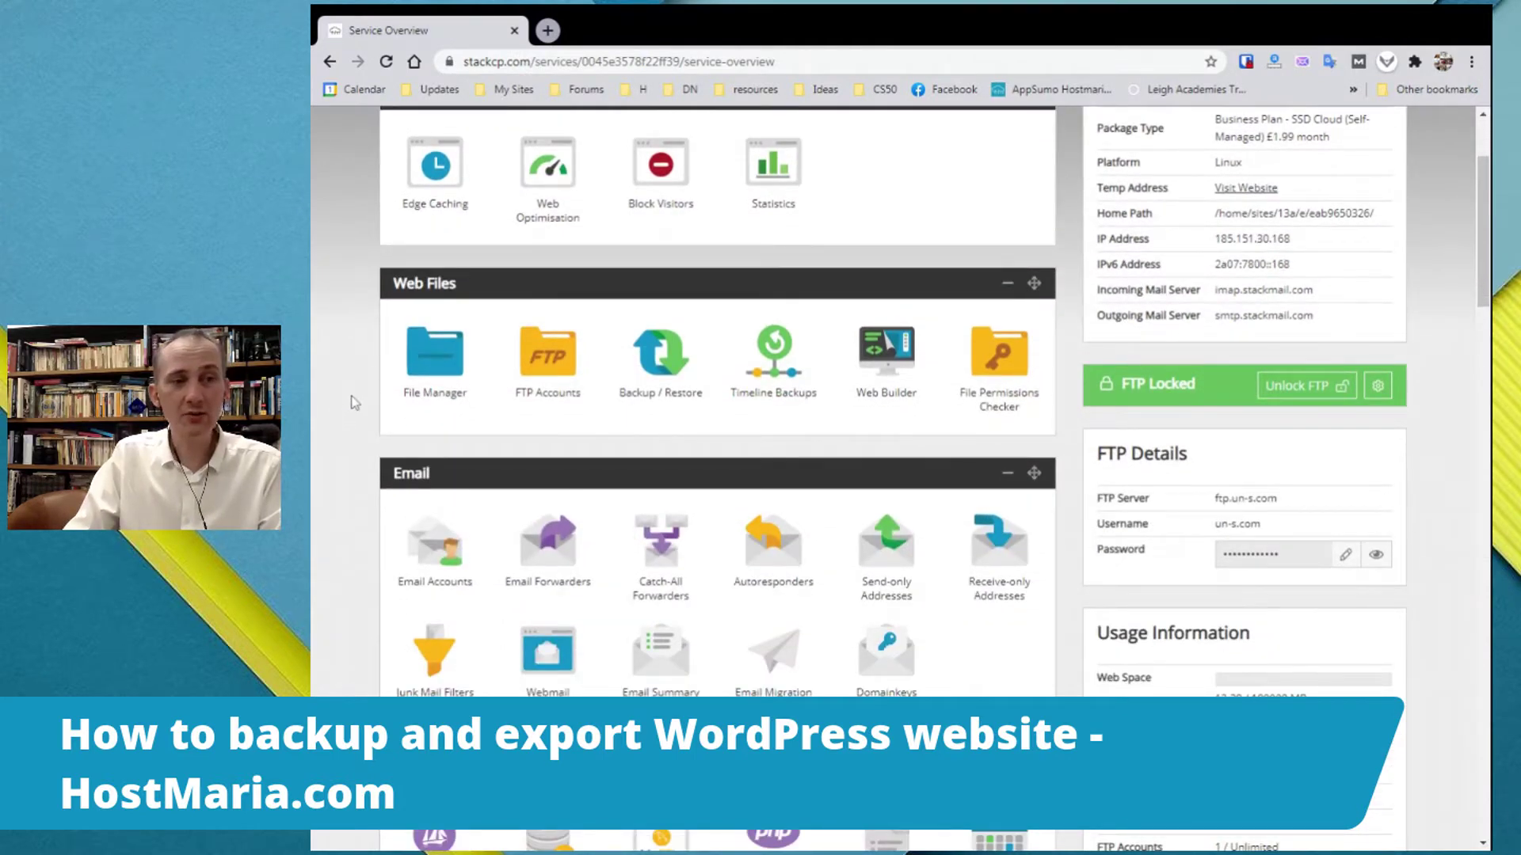
scroll(356, 388, "down", 1)
scroll(360, 371, "up", 1)
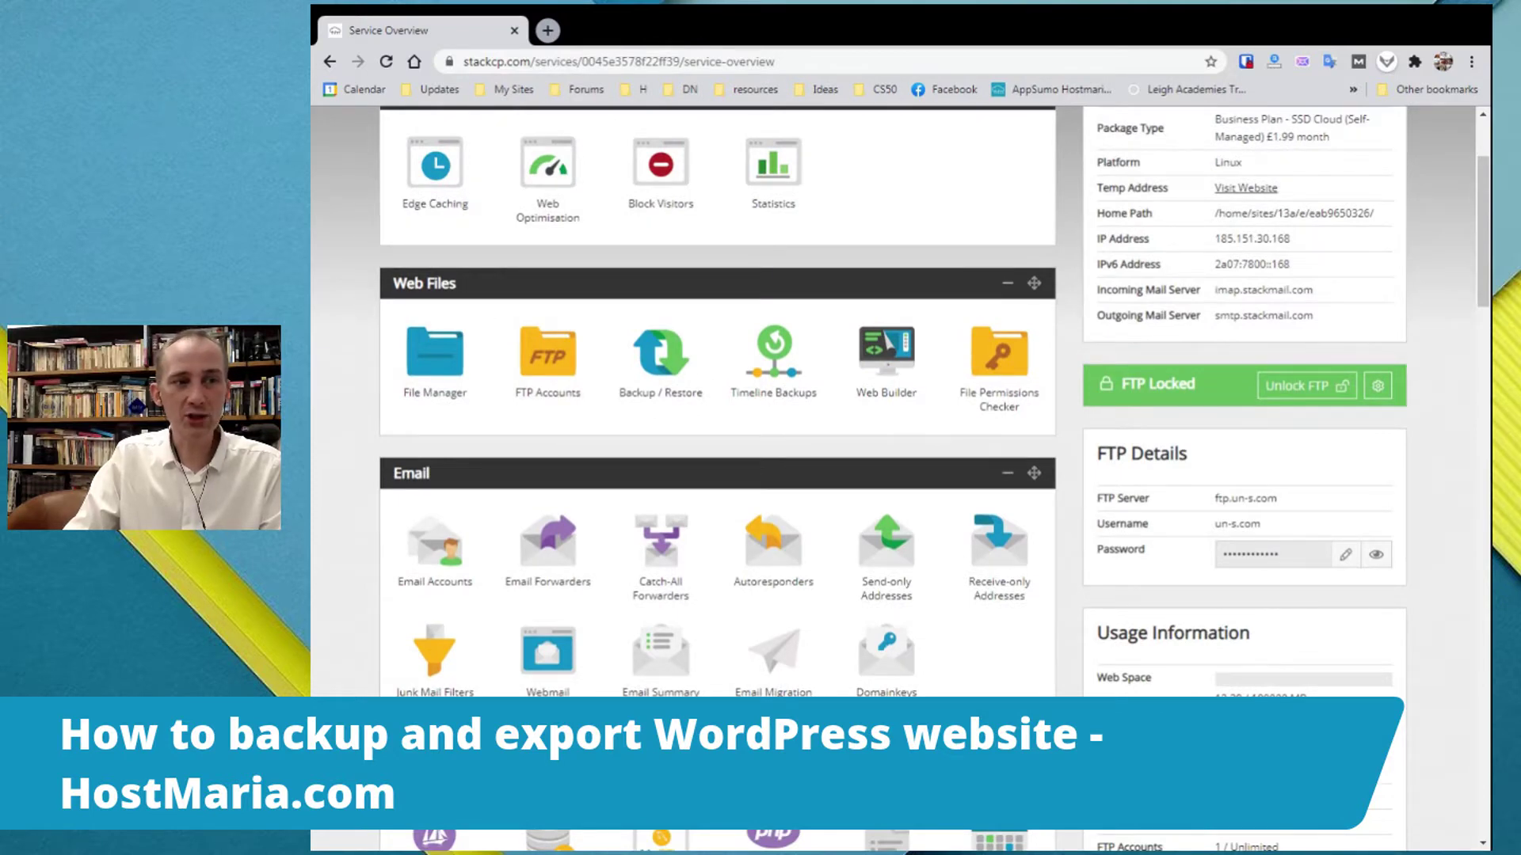
left_click(673, 377)
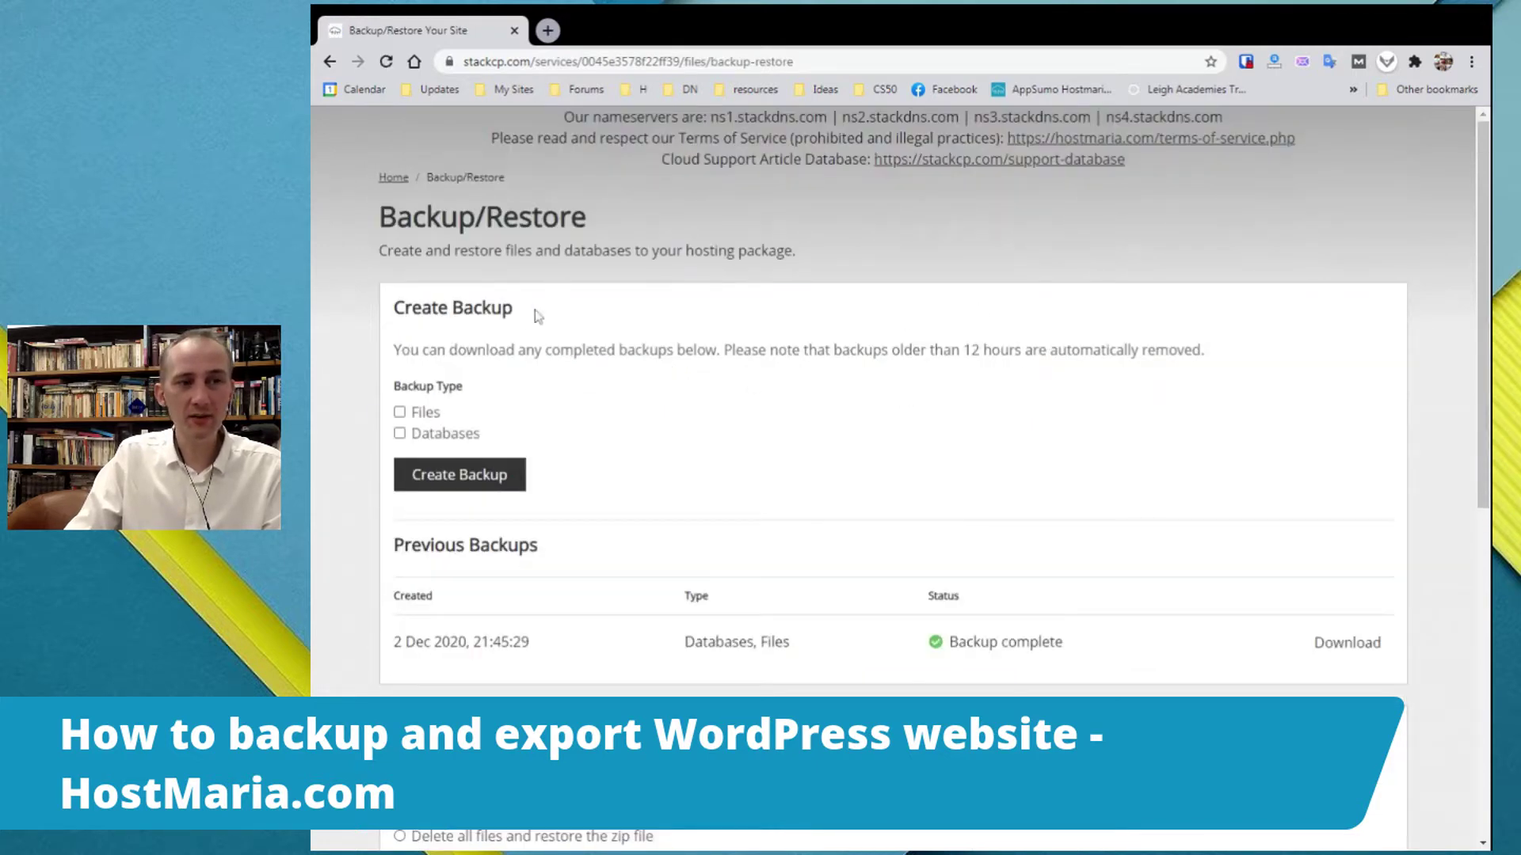
Create a new Files and Databases backup, confirming it overwrites the previous one
left_click_drag(537, 315, 396, 324)
double_click(434, 305)
left_click(525, 317)
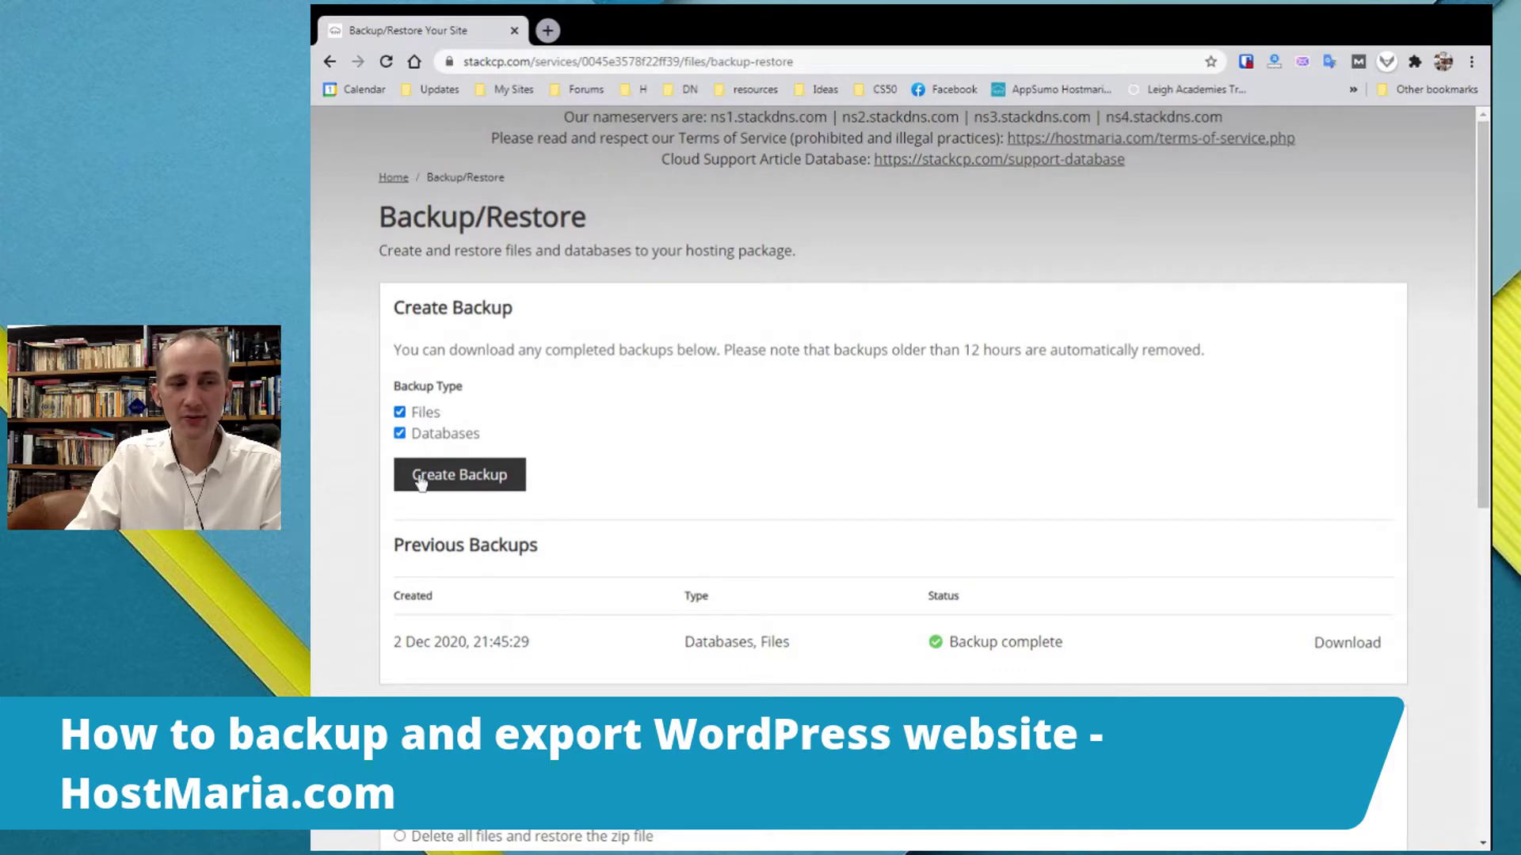
left_click(447, 480)
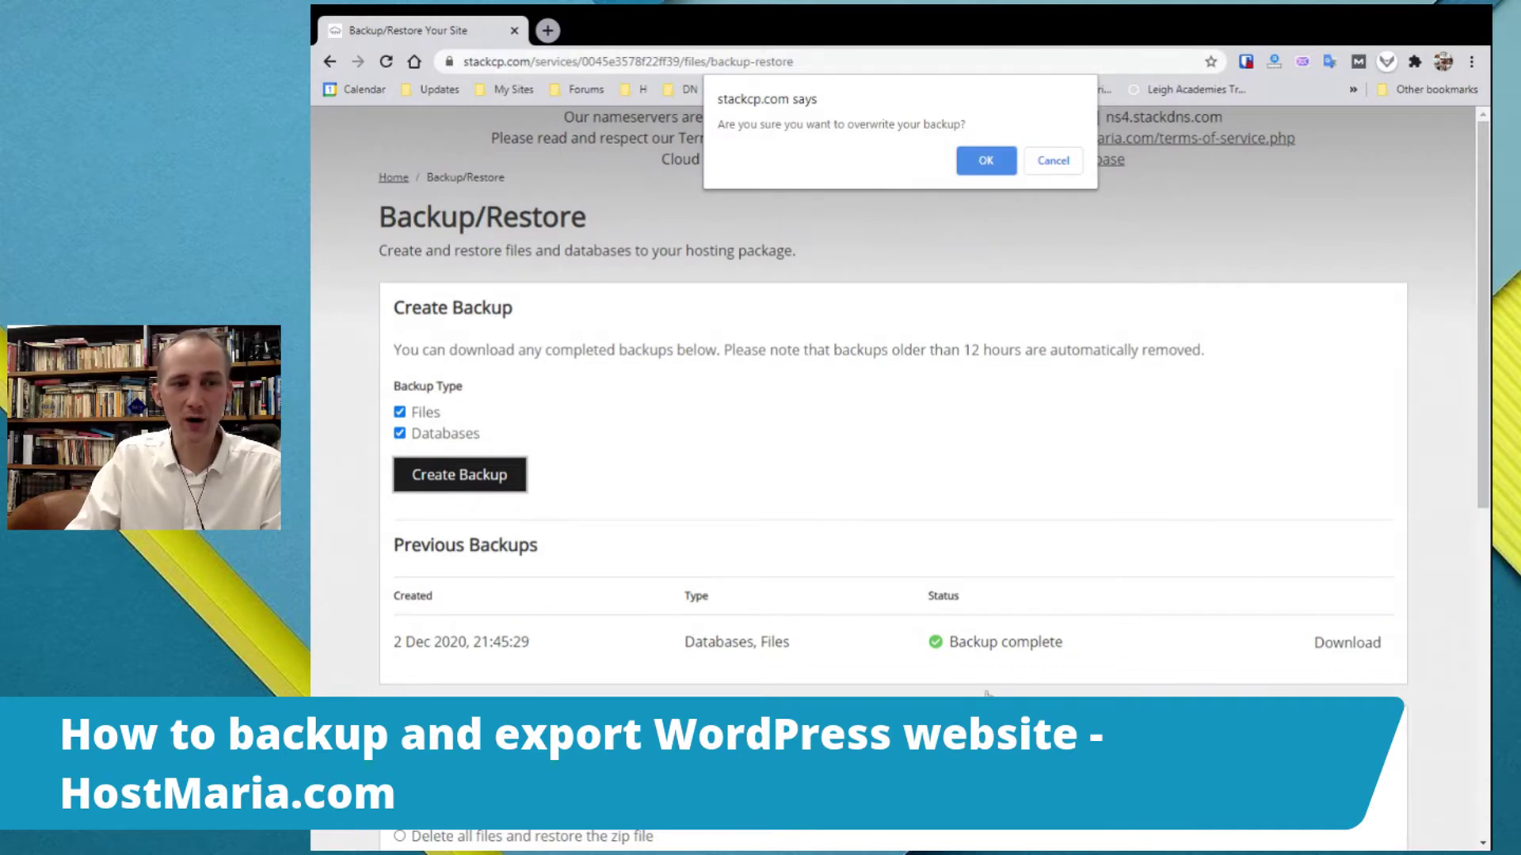
left_click(986, 161)
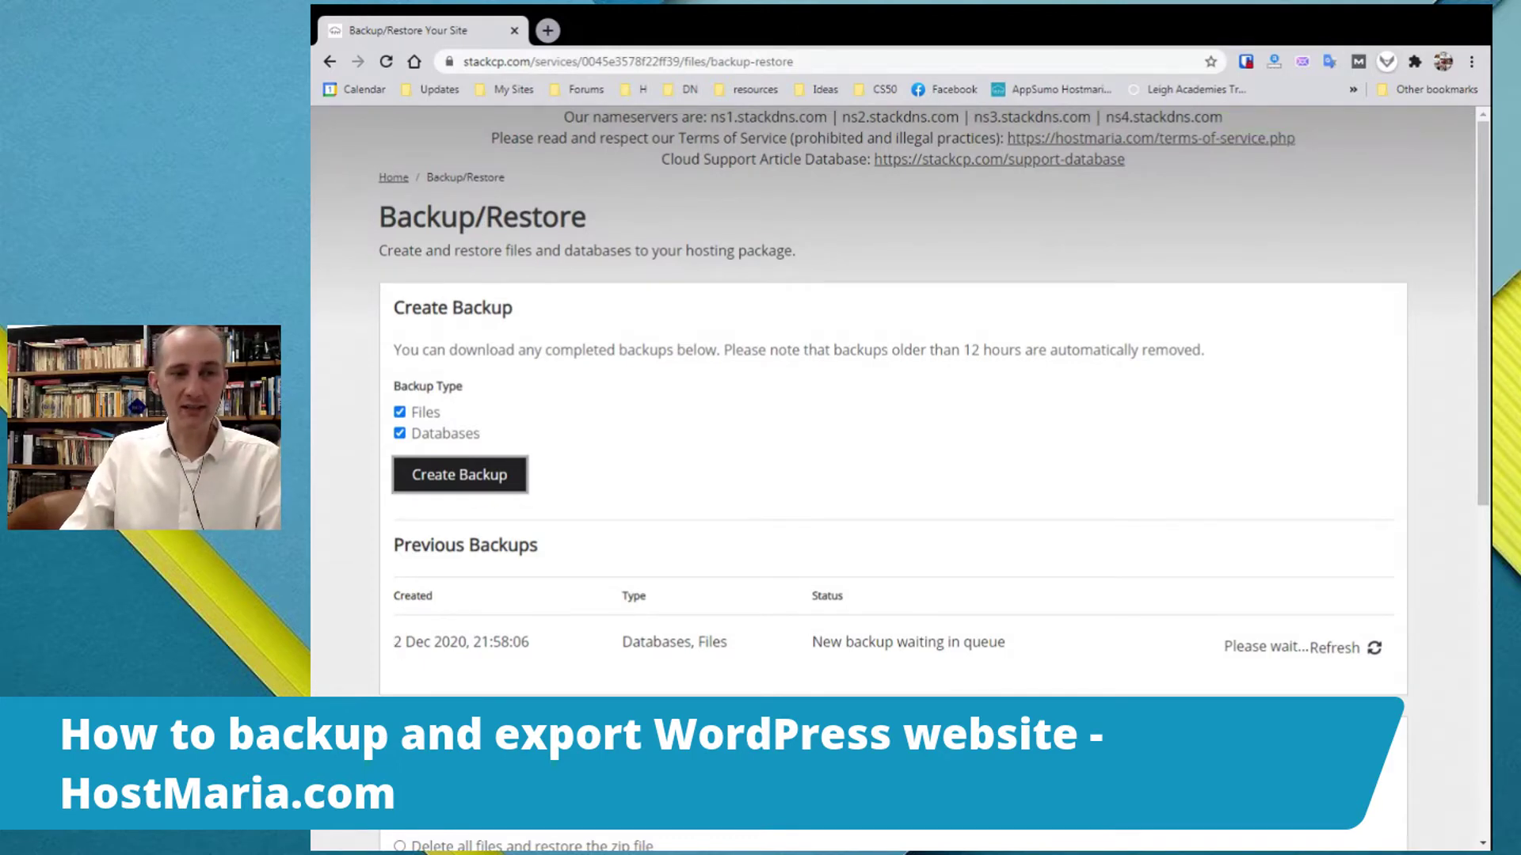
Check the queued backup's time, type and status, refreshing until it shows 'Zipping up website files'
left_click_drag(473, 641, 501, 642)
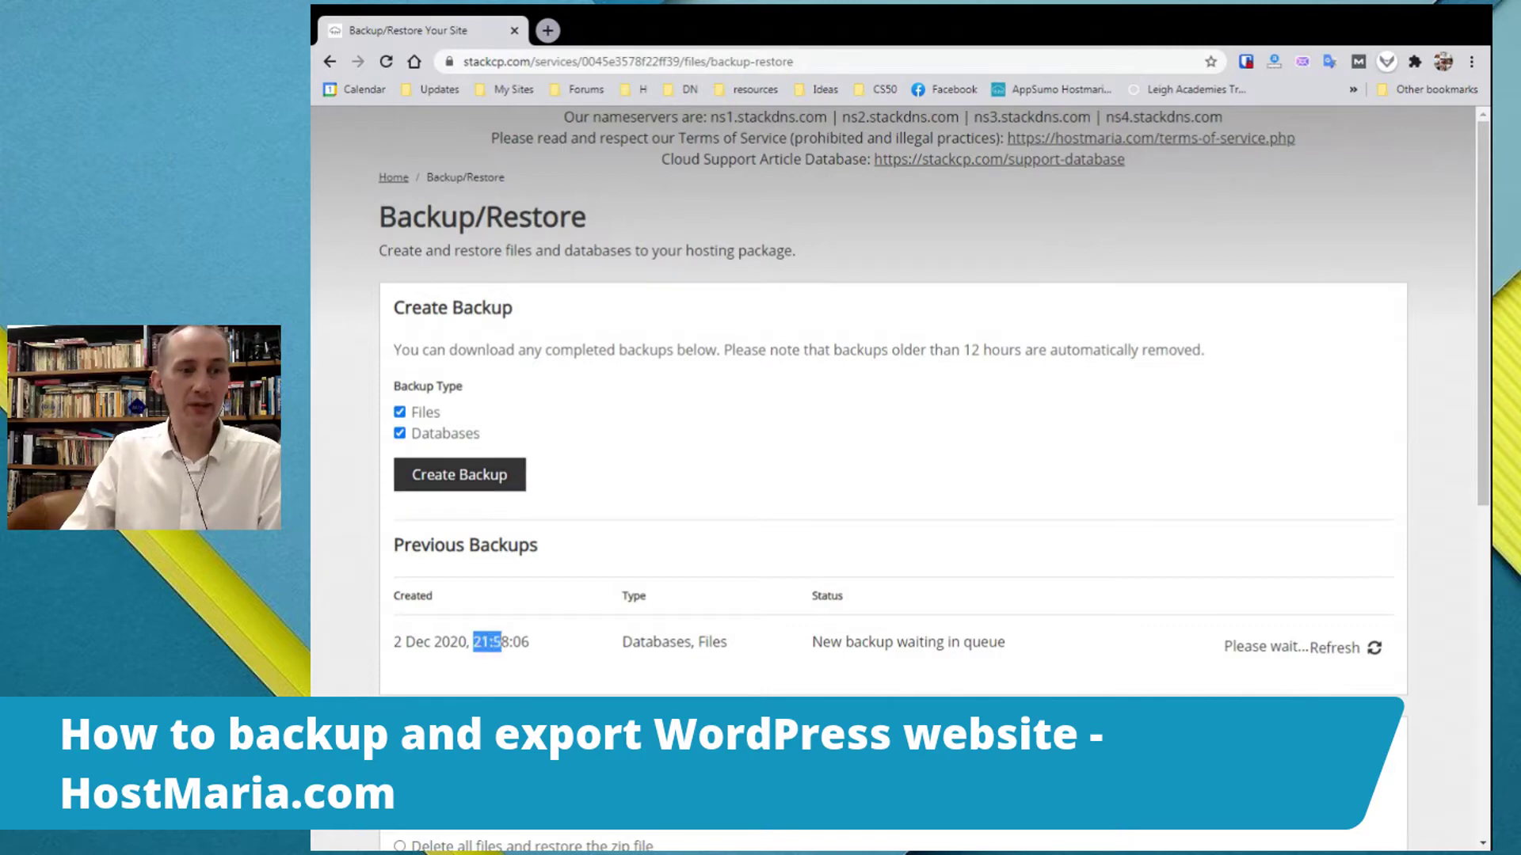
left_click(558, 655)
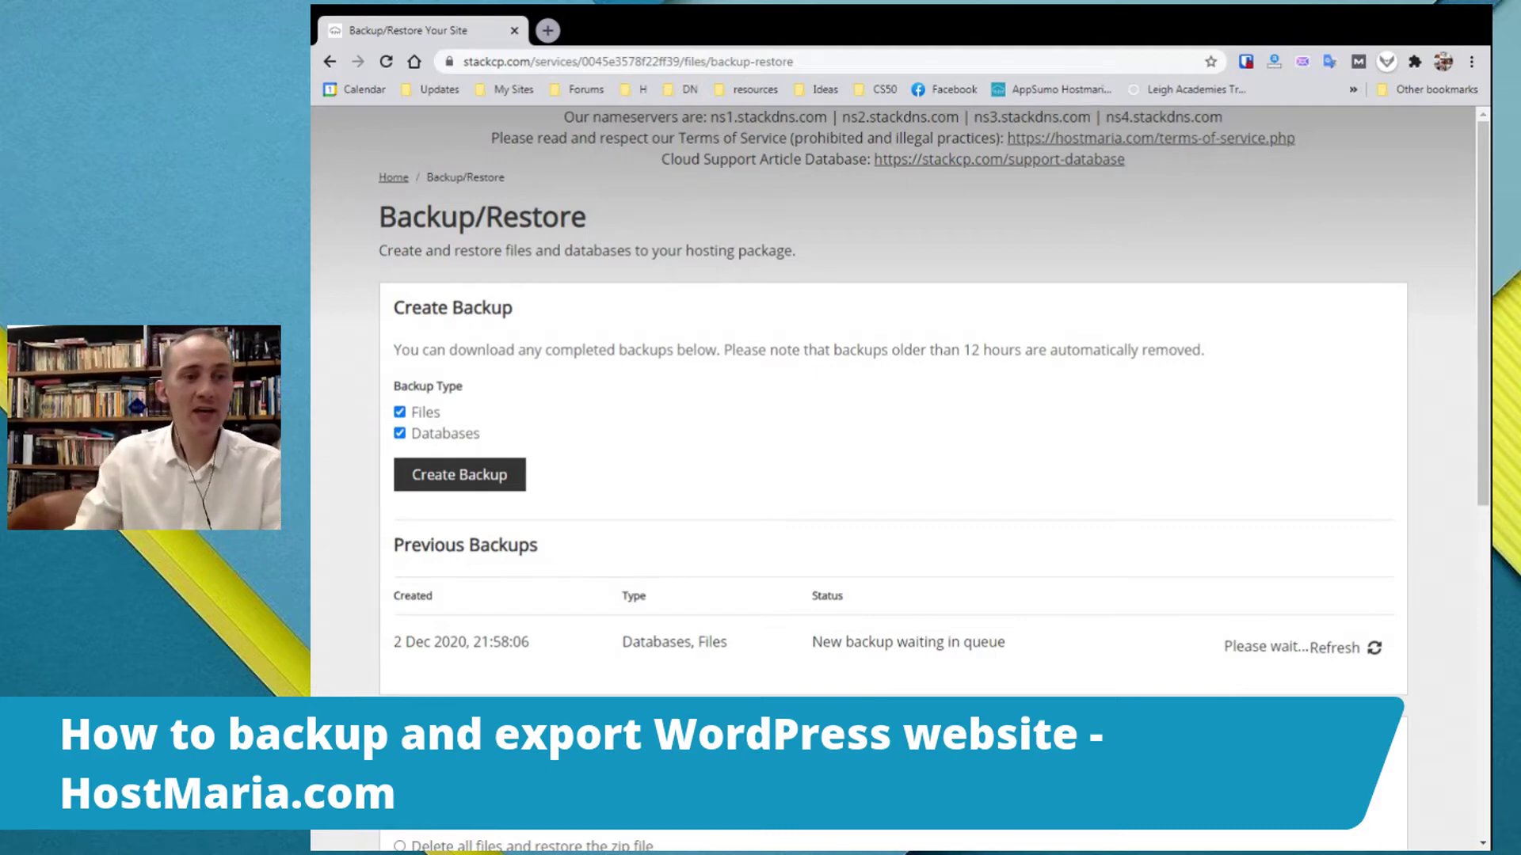
double_click(656, 642)
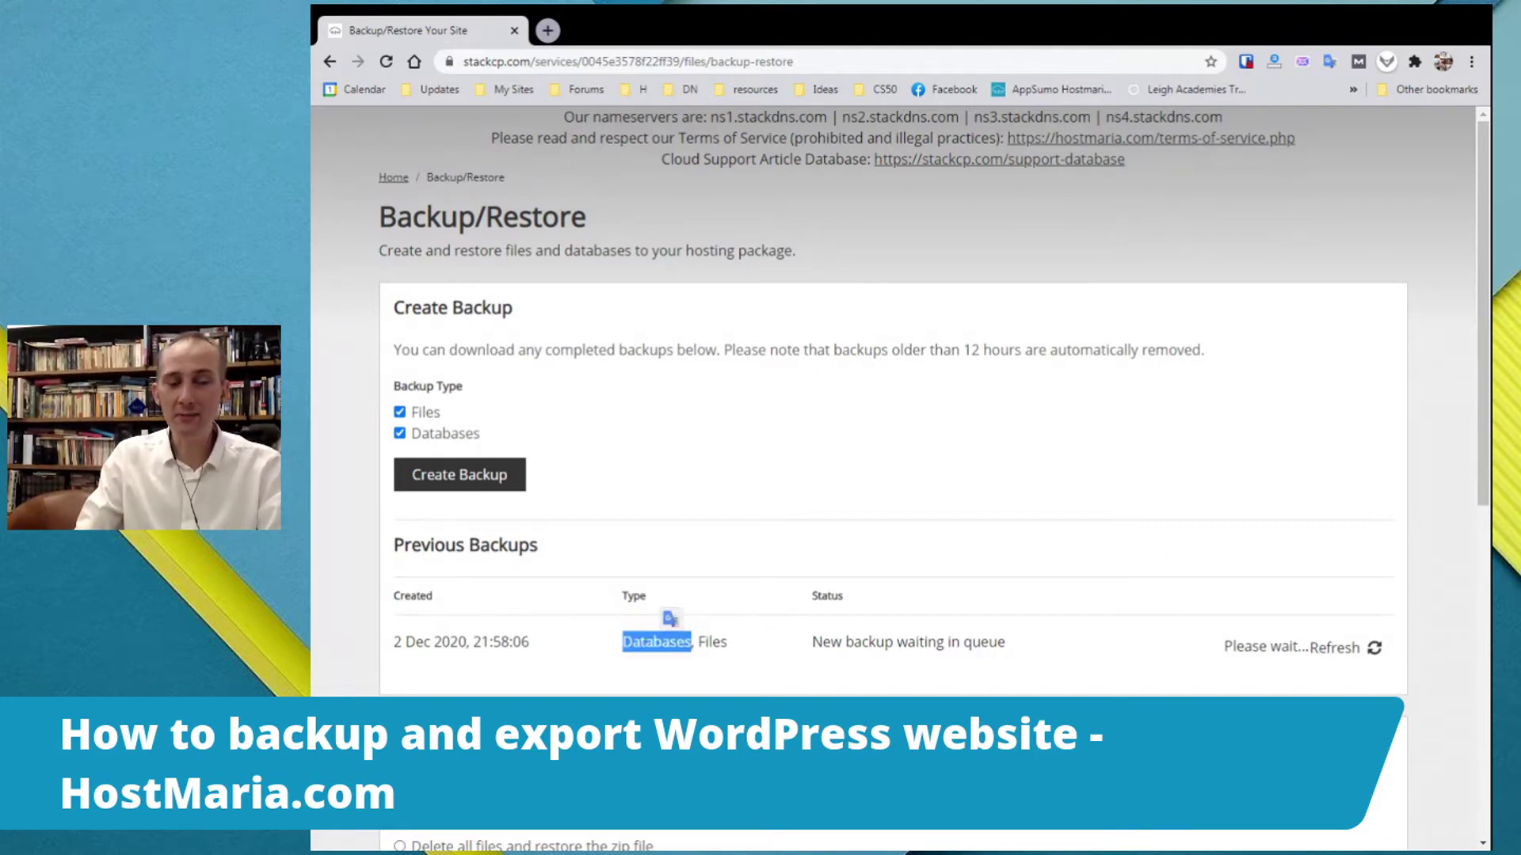
double_click(712, 642)
left_click(774, 659)
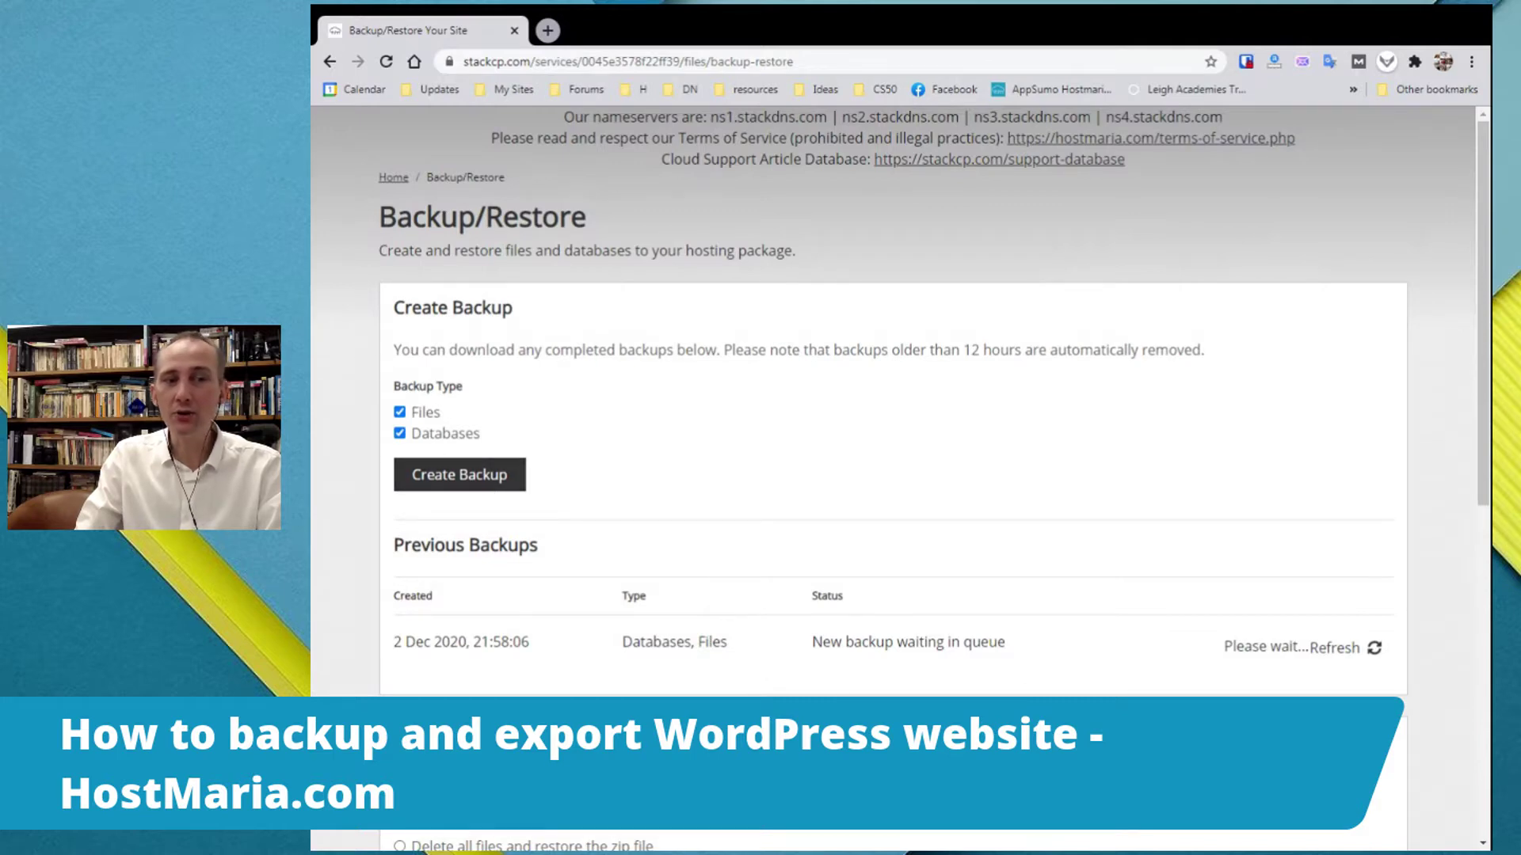
left_click_drag(812, 642, 916, 642)
left_click(923, 622)
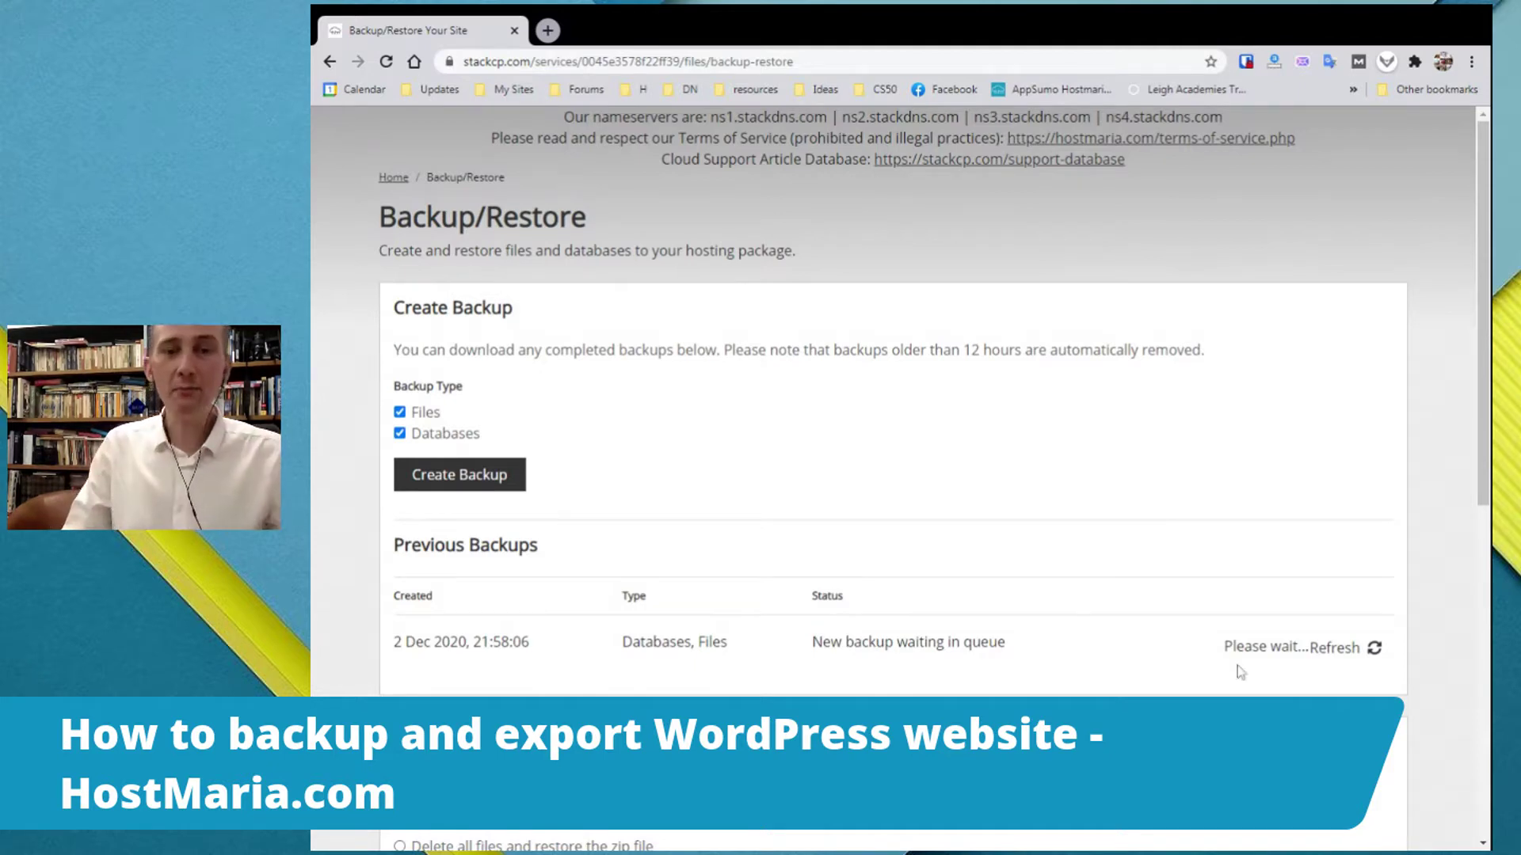
left_click(1362, 653)
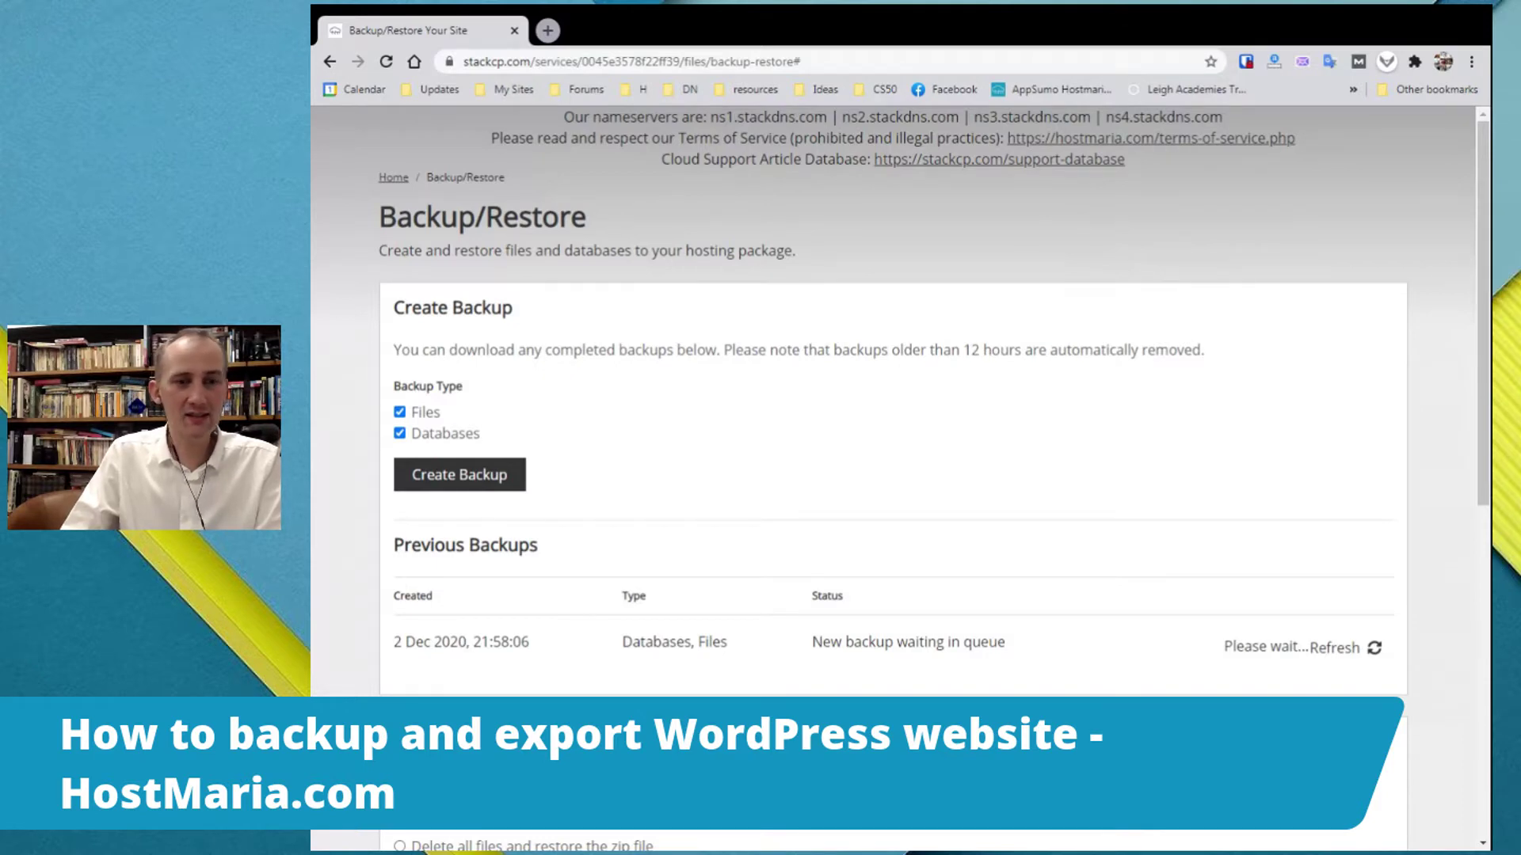
left_click(1337, 647)
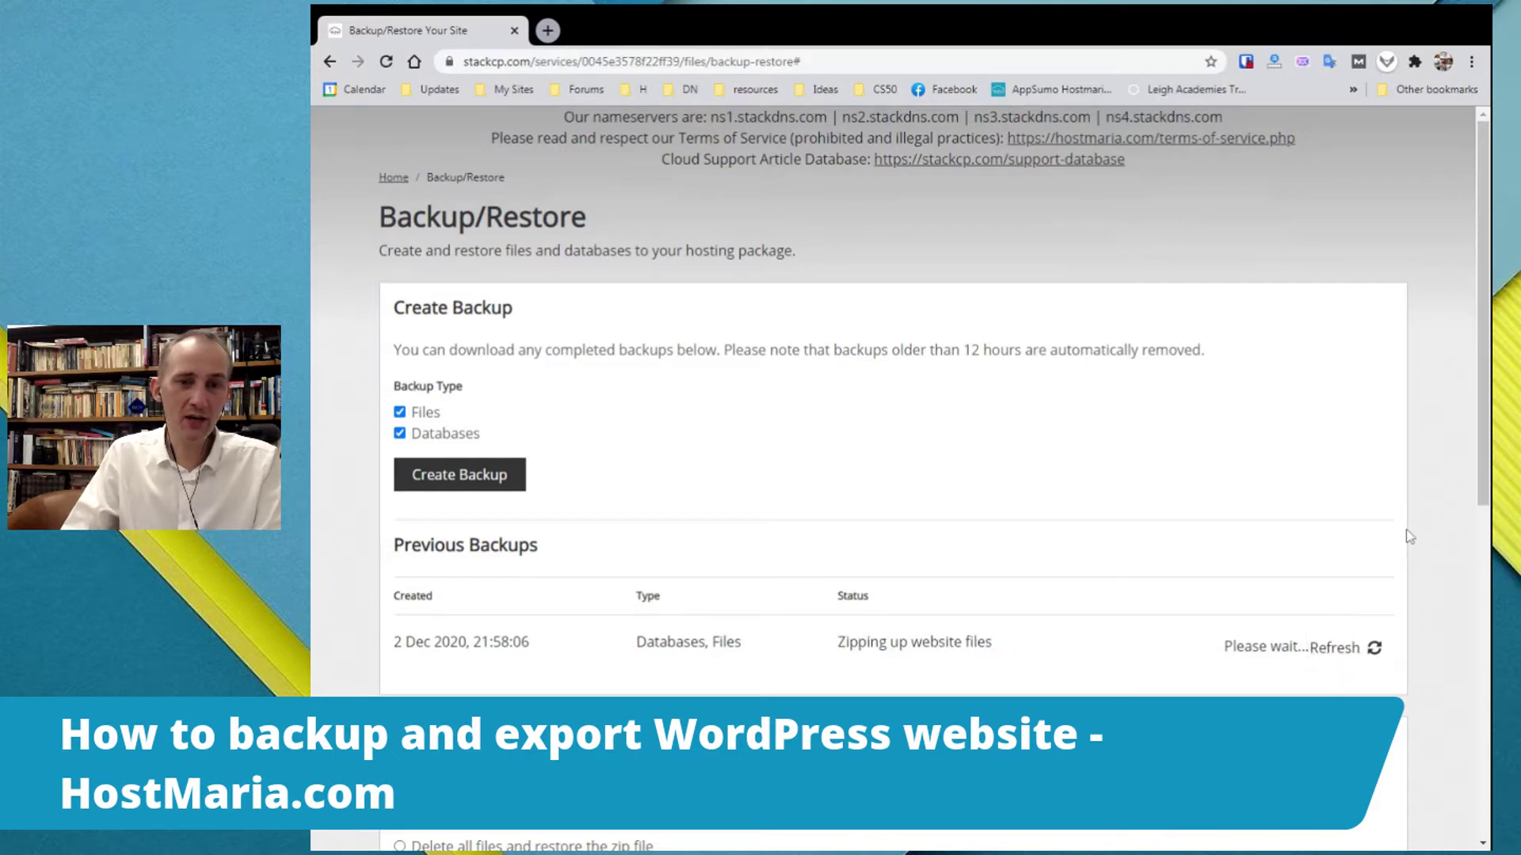
Wait until the 21:58:06 backup's status changes from 'Zipping up website files' to 'Backup complete'
left_click_drag(1015, 645, 841, 657)
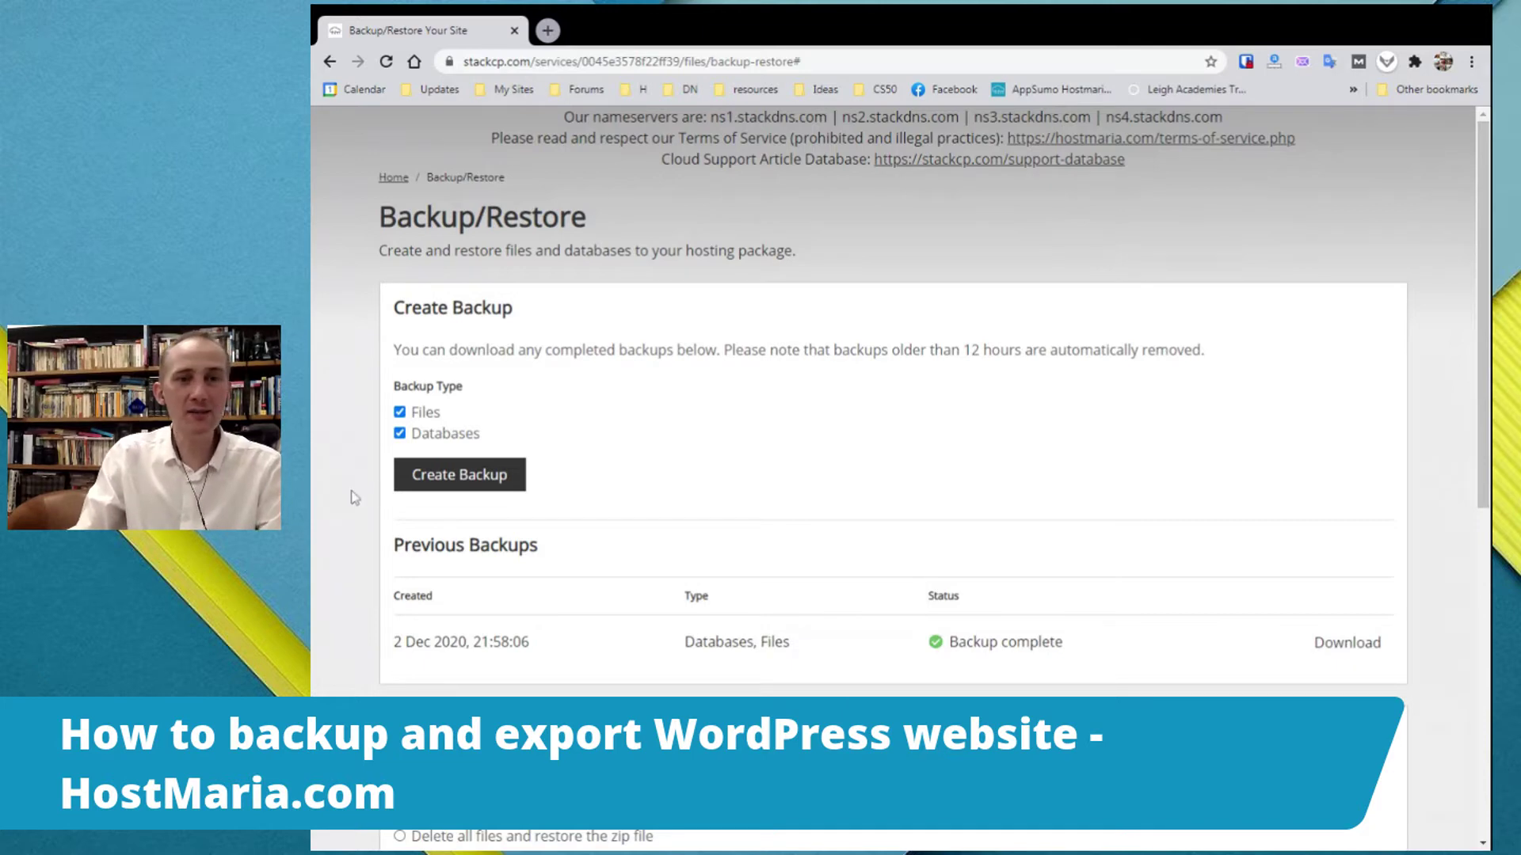
scroll(1235, 658, "down", 2)
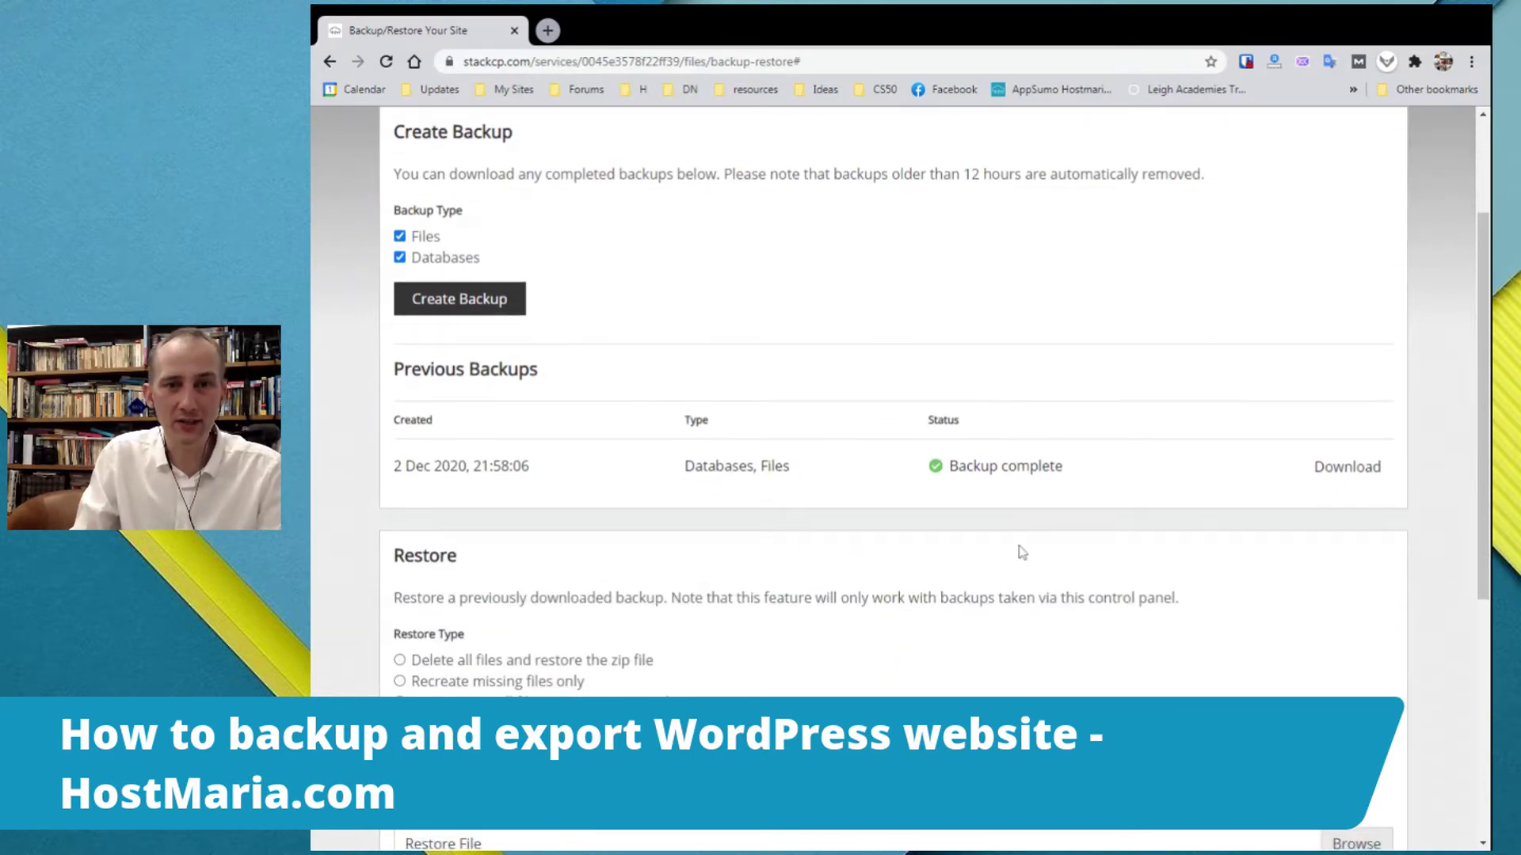
Download the completed 2 Dec 2020 backup as a 25.5 MB zip file
scroll(1029, 516, "down", 3)
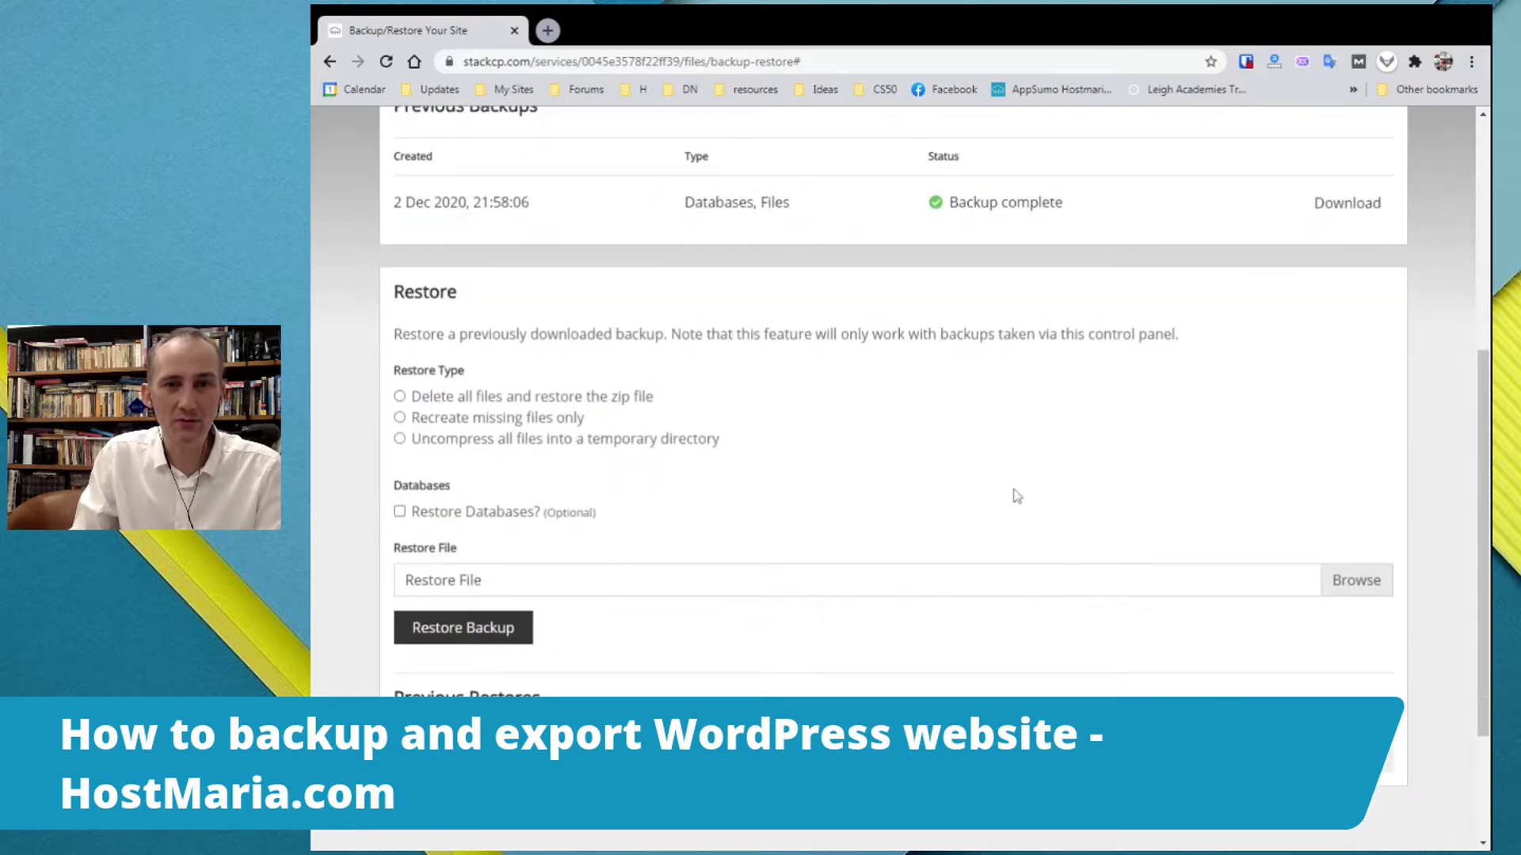
scroll(1053, 253, "up", 2)
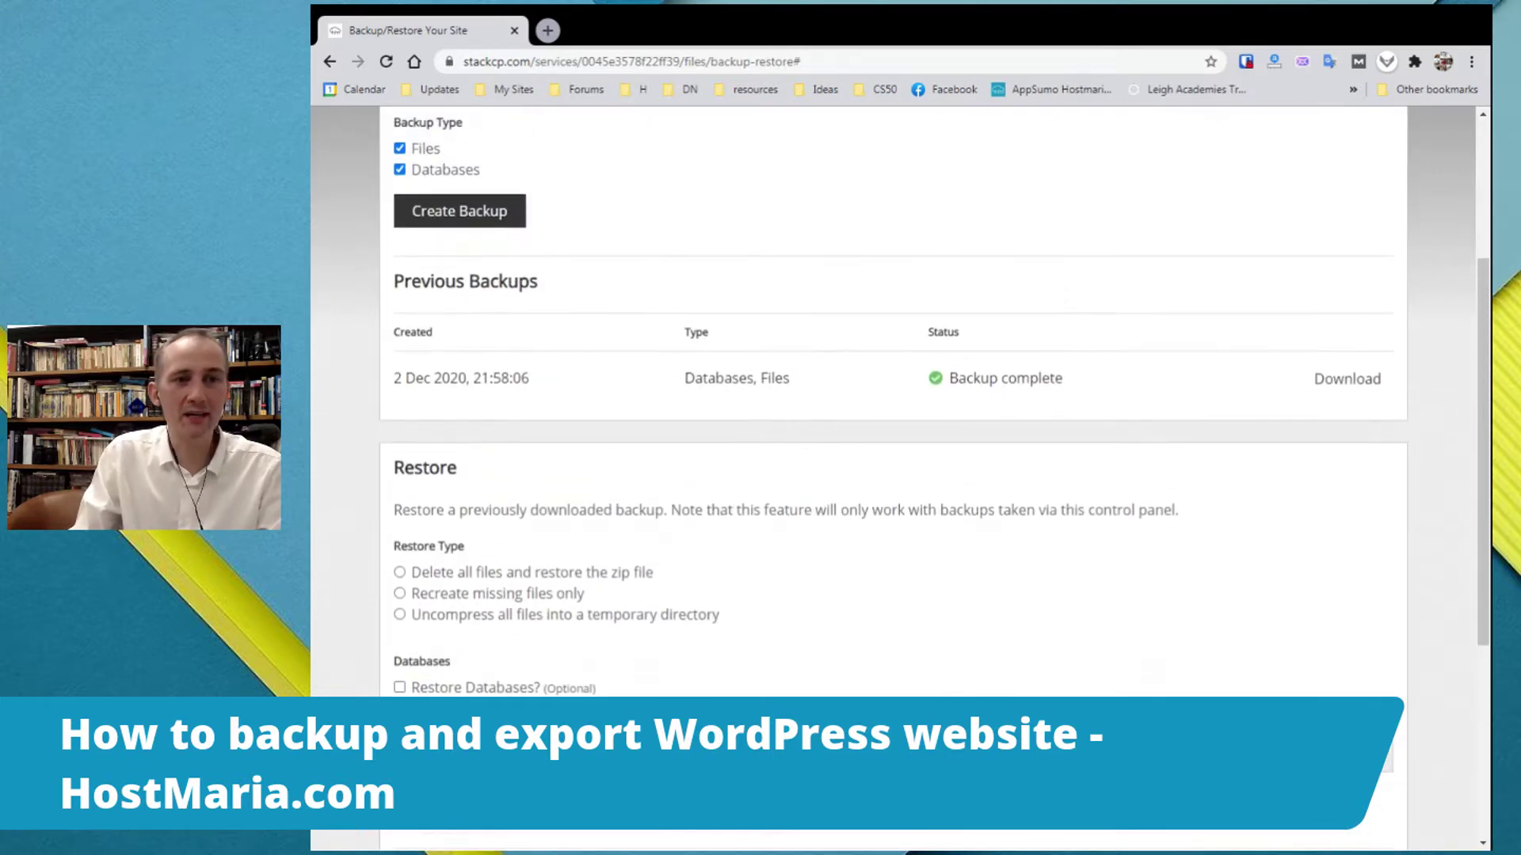
left_click_drag(1065, 379, 990, 379)
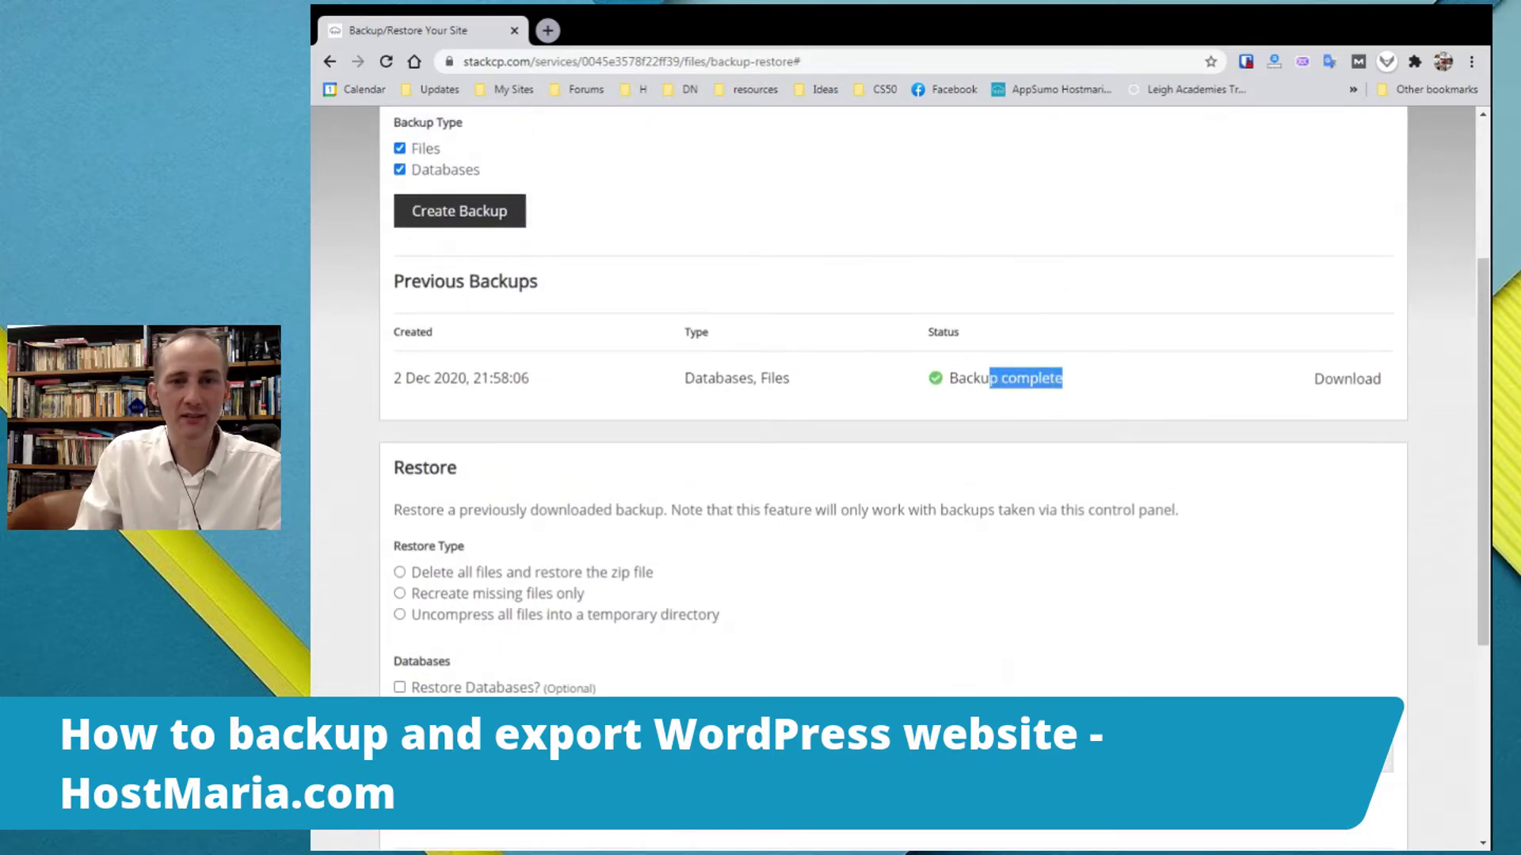
left_click(1156, 378)
scroll(1164, 396, "up", 2)
scroll(1164, 396, "down", 2)
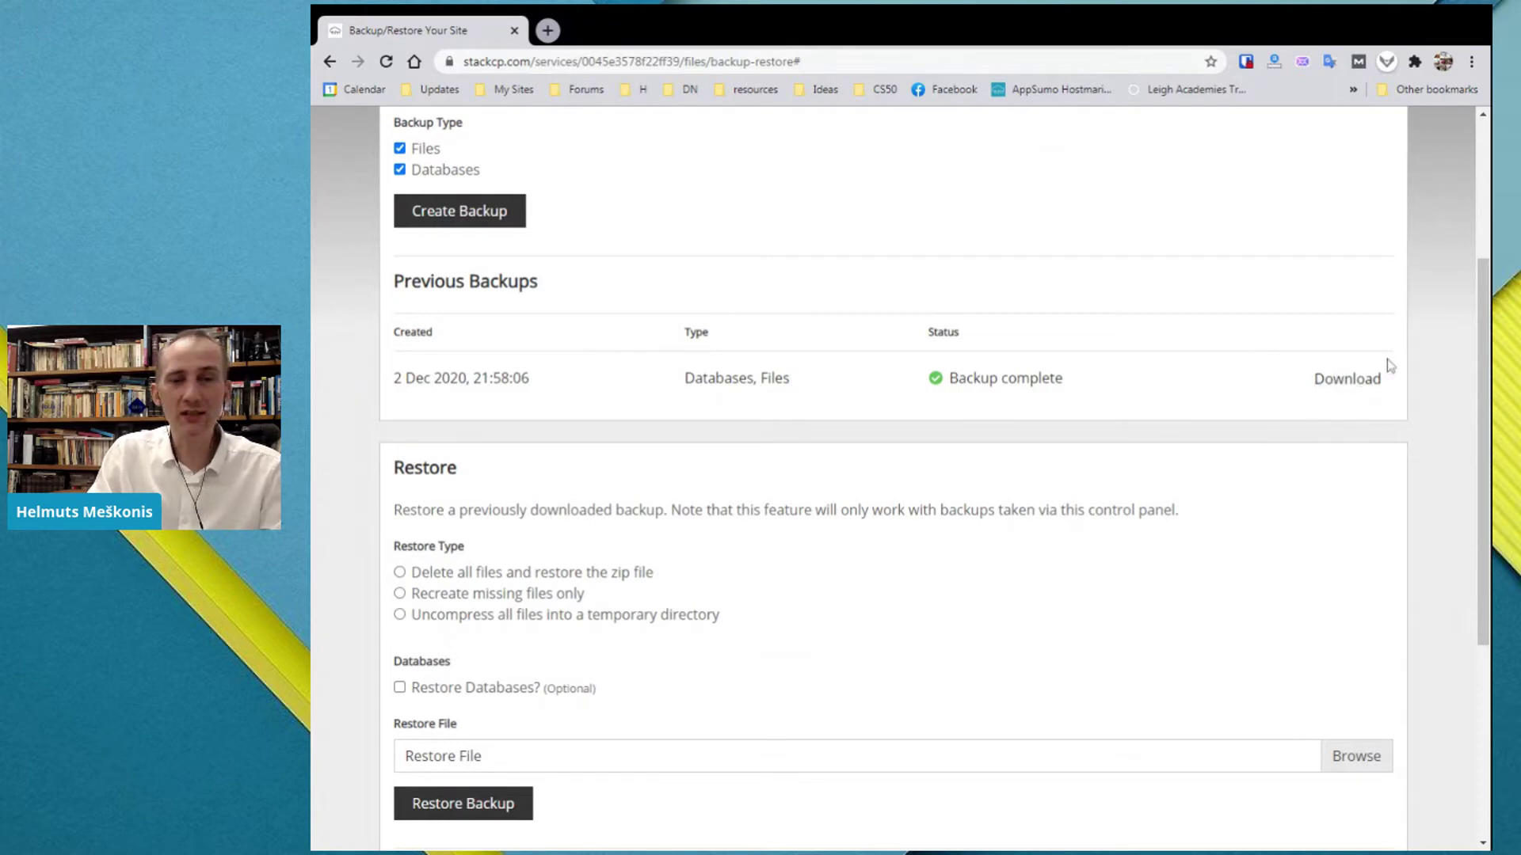
left_click(1337, 387)
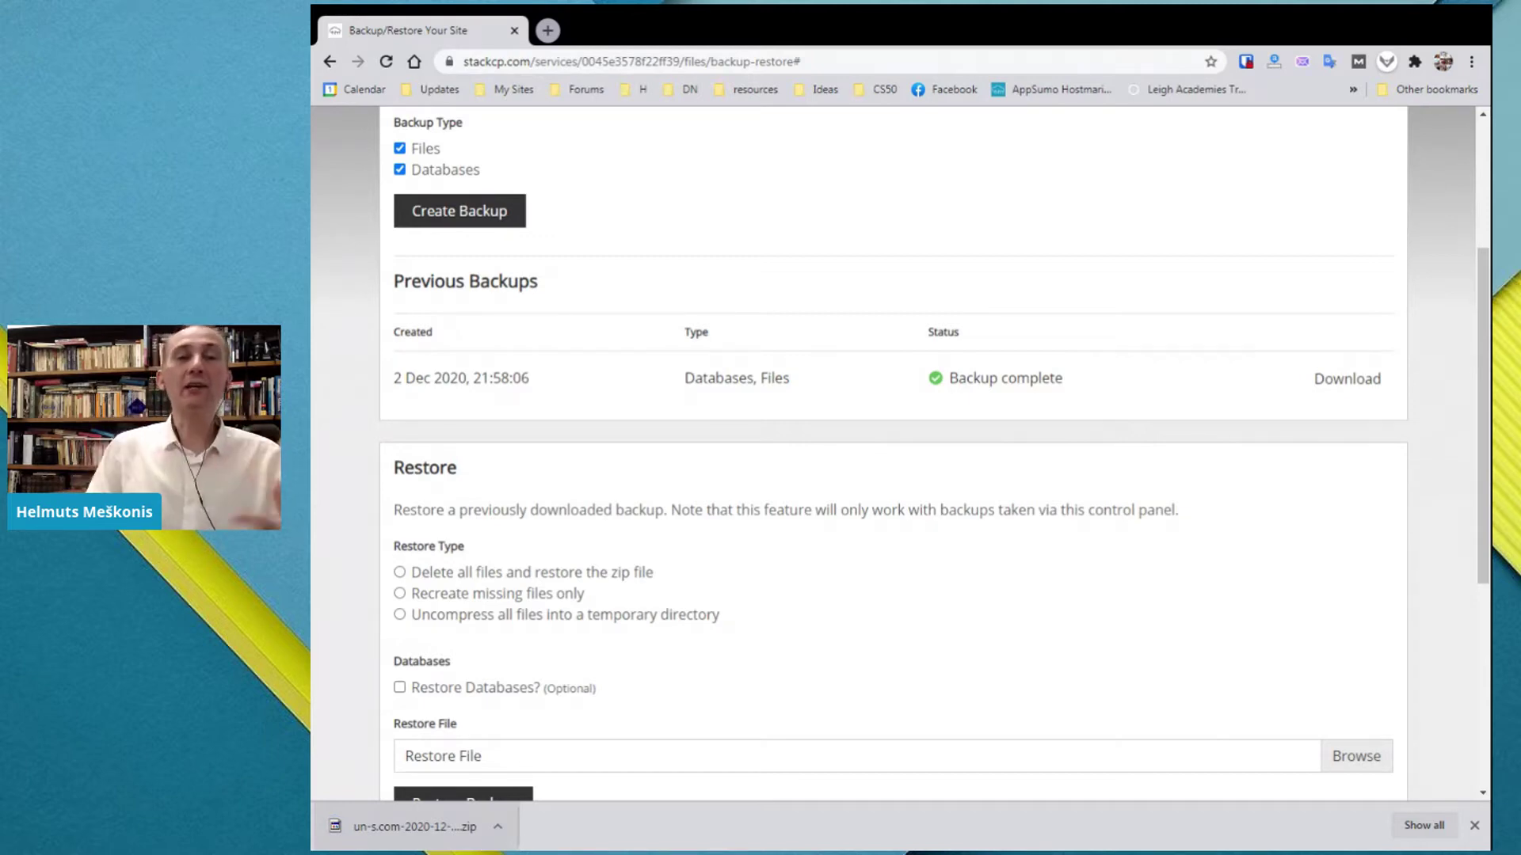
Extract the backup zip with 7-Zip into an un-s.com-2020-12-02_10-00-05 folder in Downloads
left_click(499, 827)
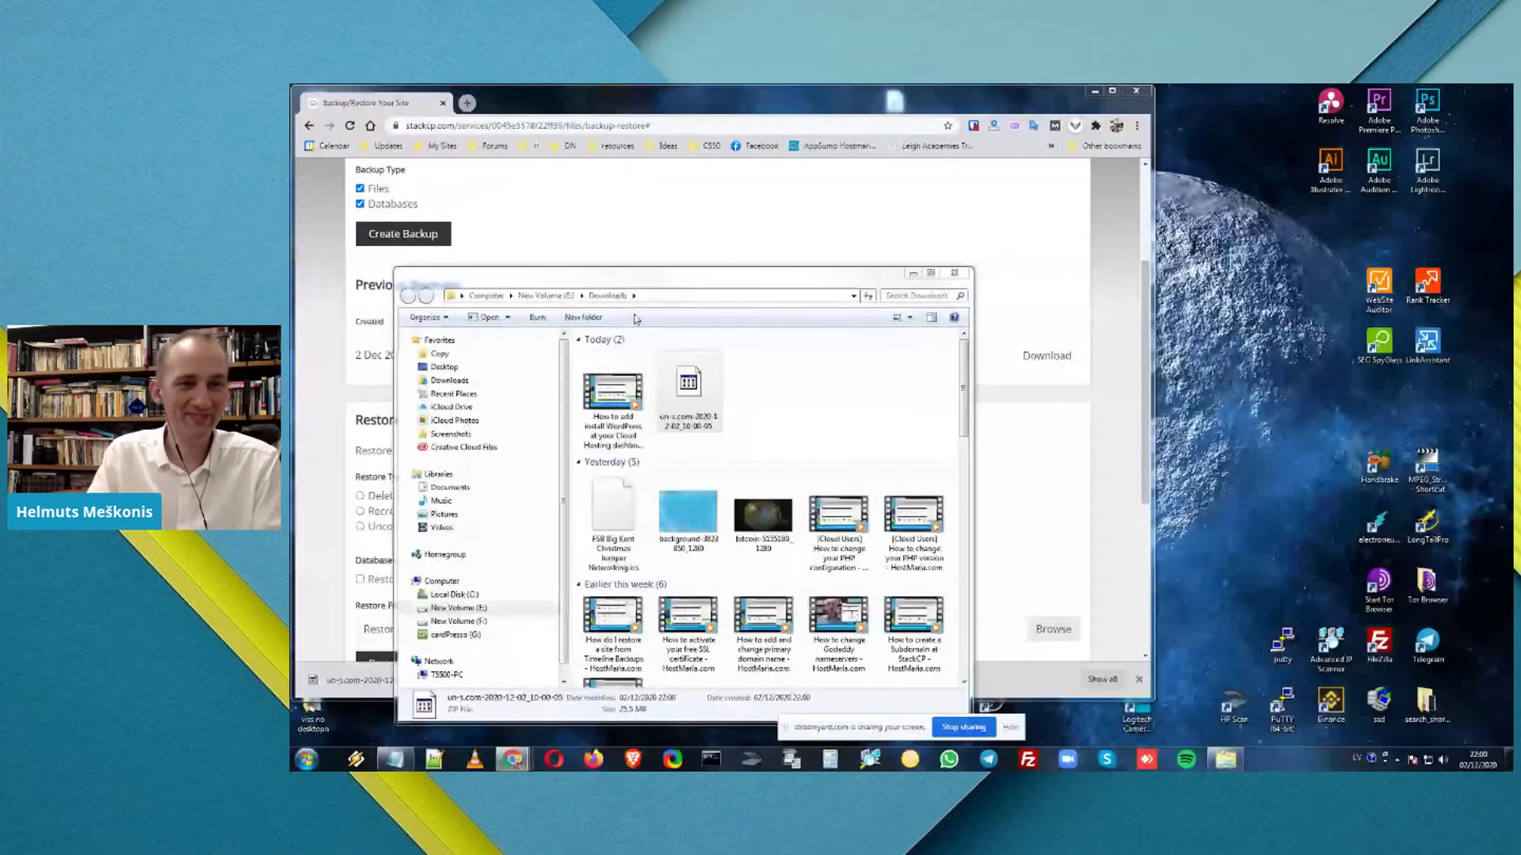
left_click_drag(658, 286, 990, 172)
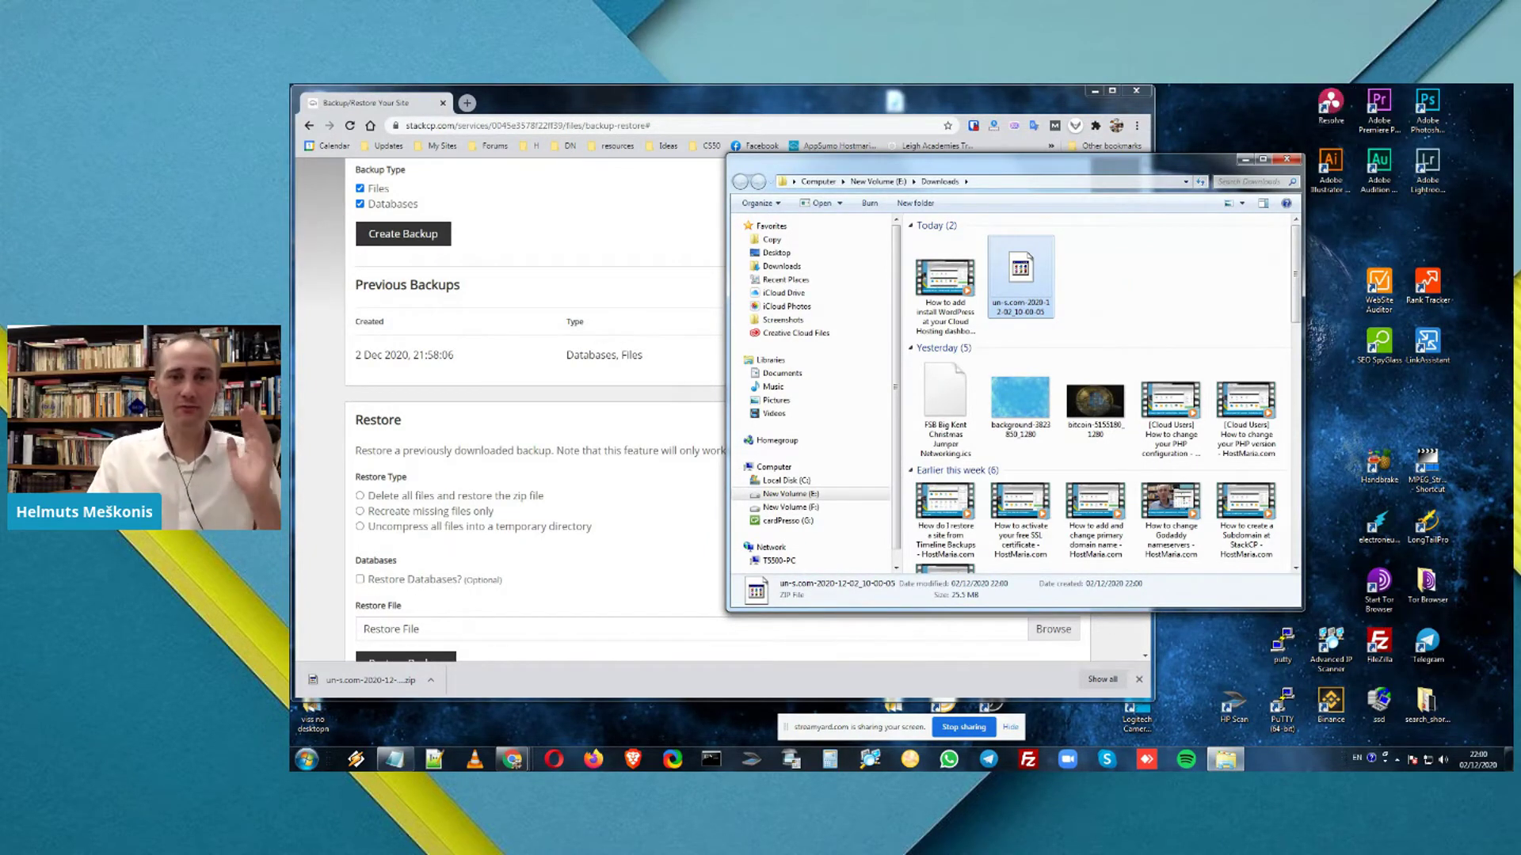
left_click(1079, 286)
left_click(1040, 273)
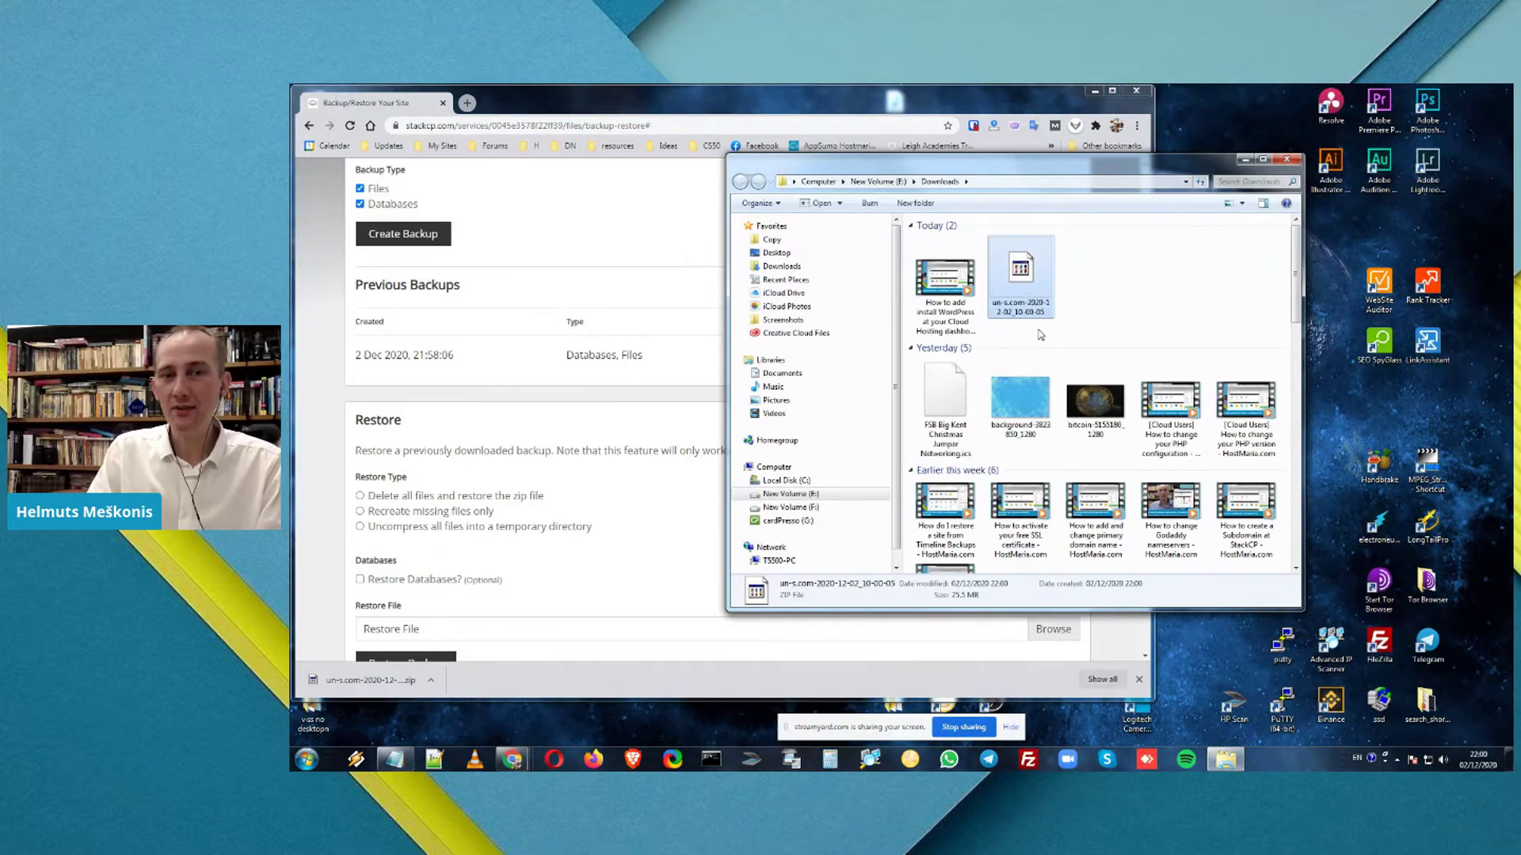
right_click(1027, 268)
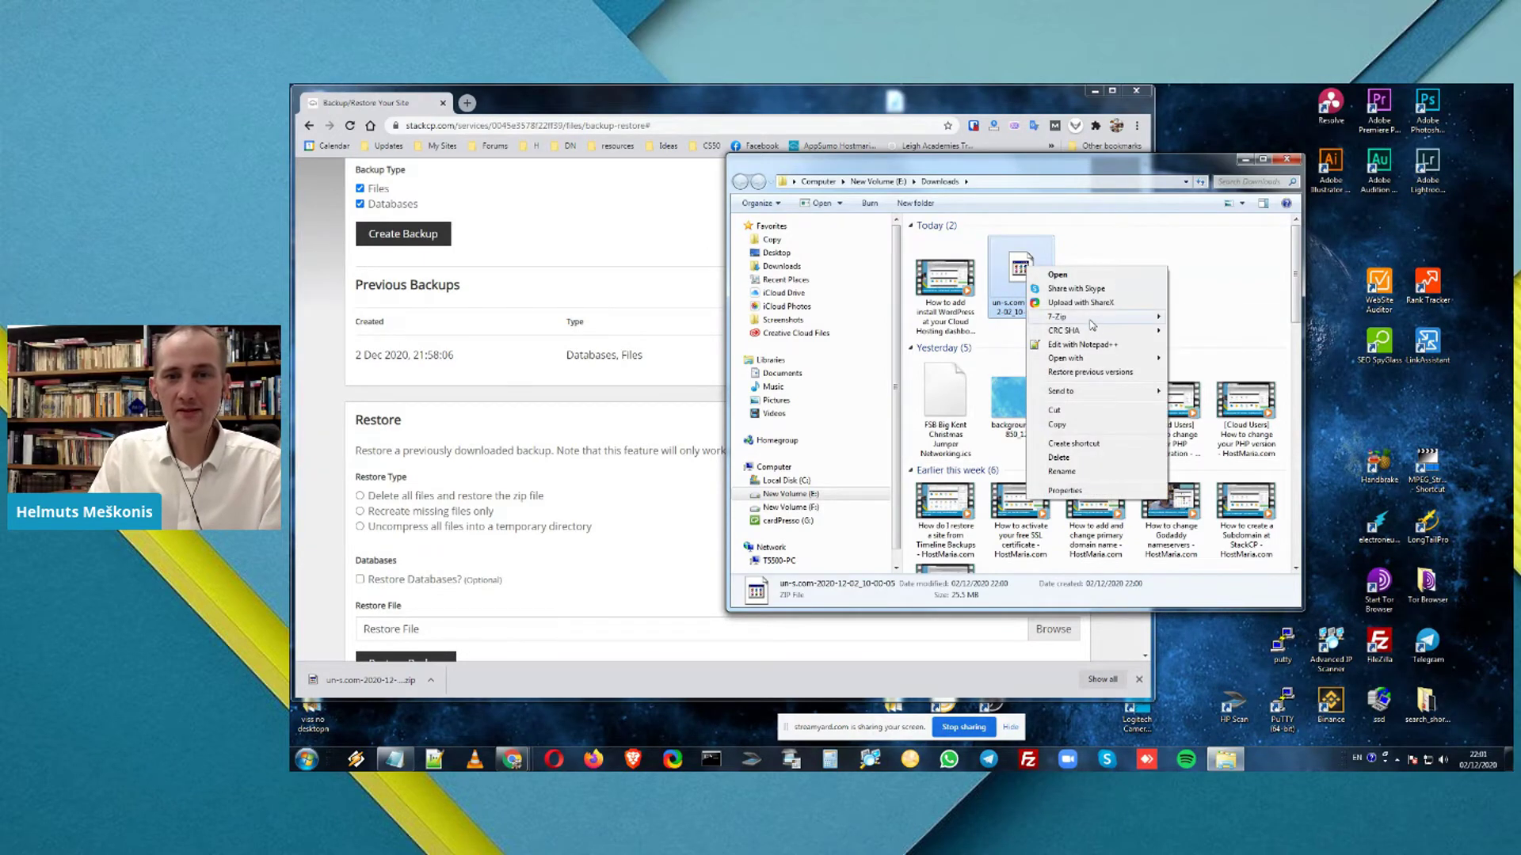
mouse_move(1093, 317)
left_click(1240, 374)
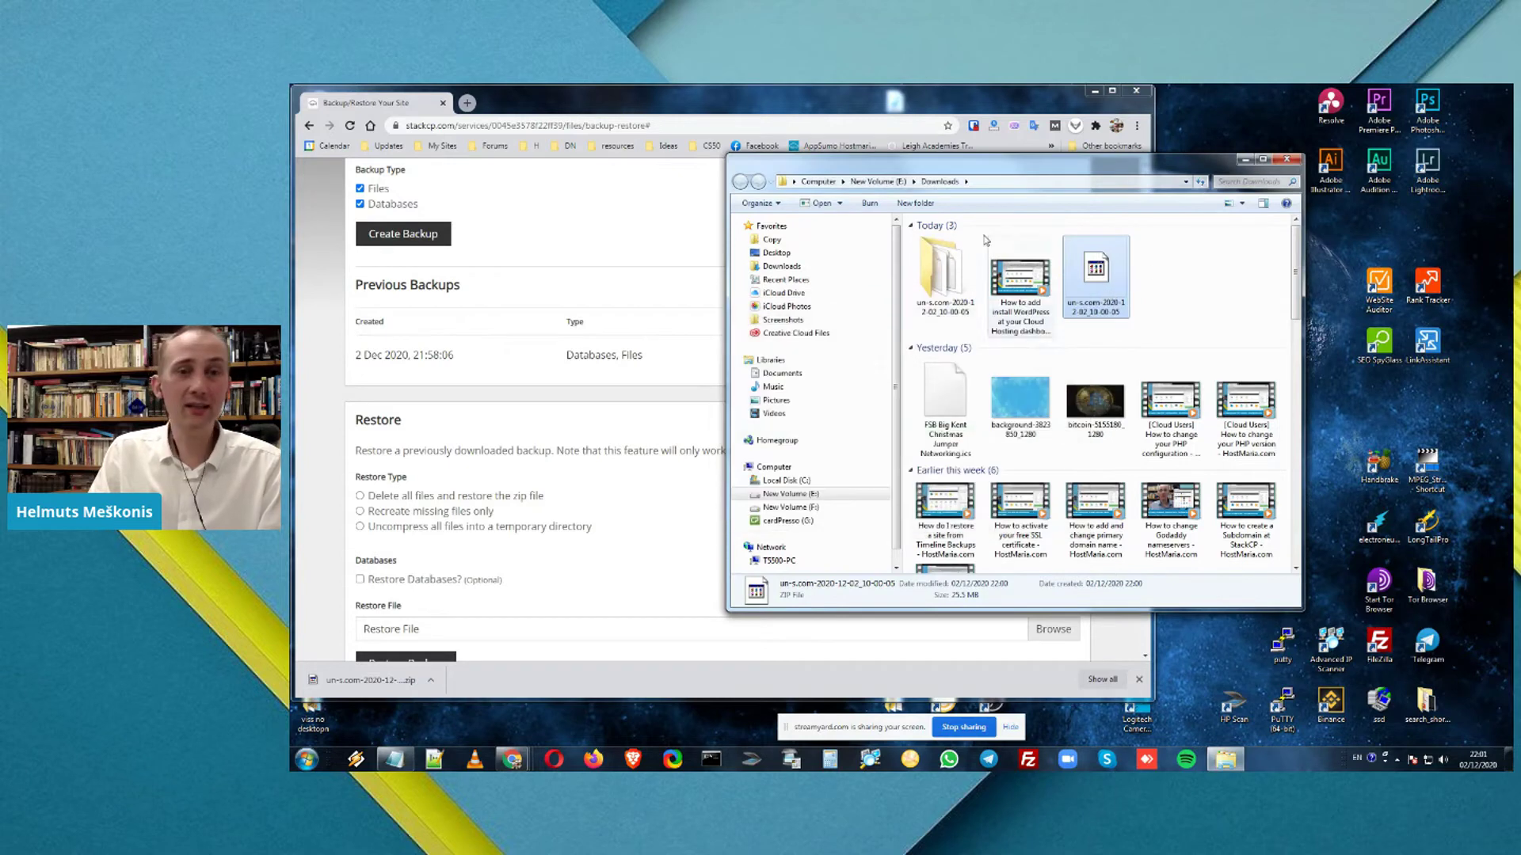
Switch the extracted folder and Downloads to Extra Large Icons view
double_click(962, 282)
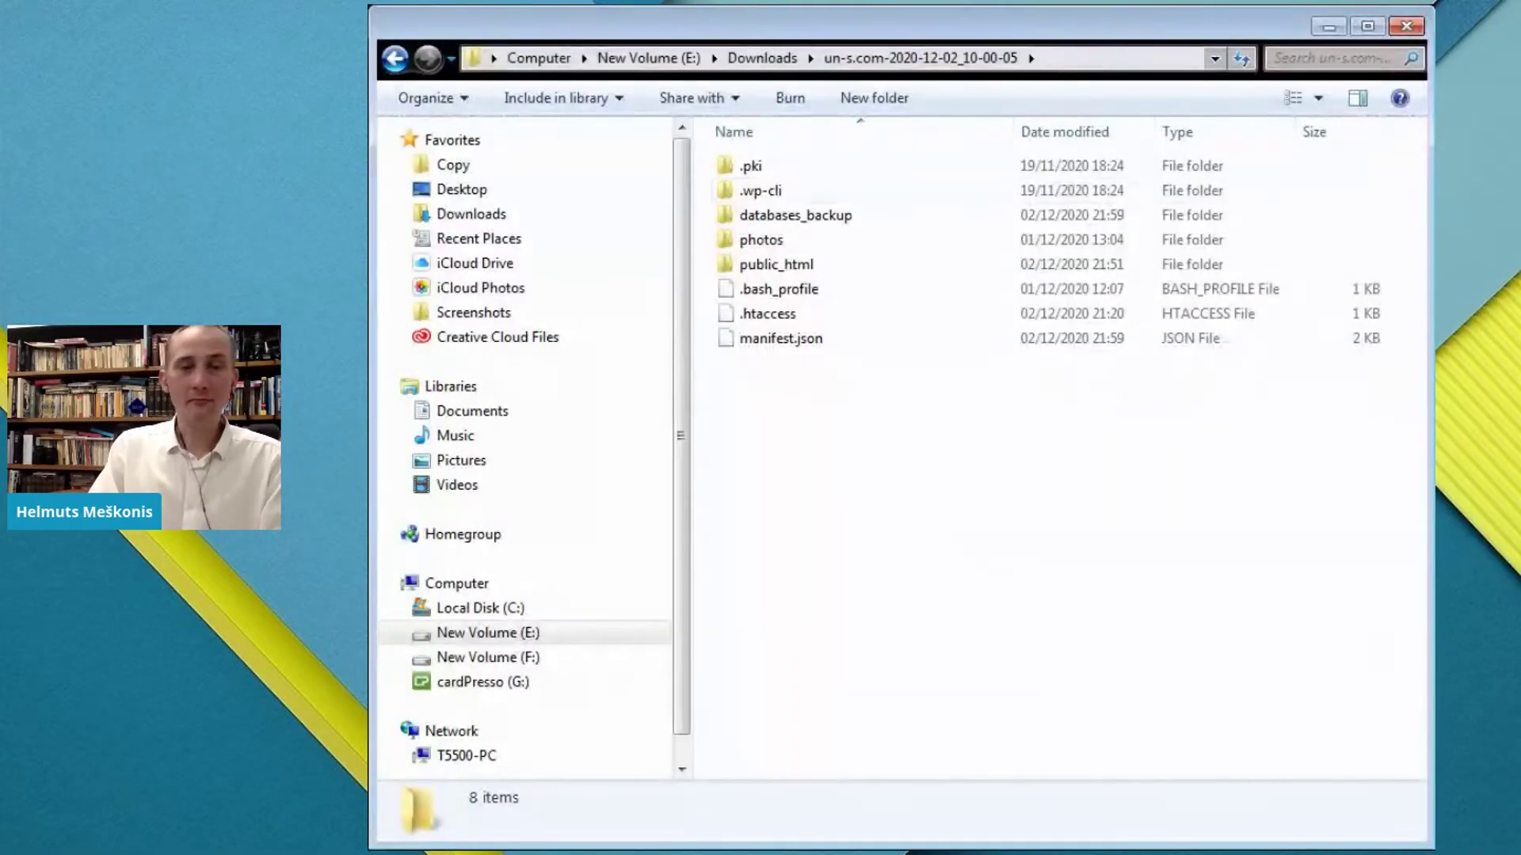
left_click(1318, 98)
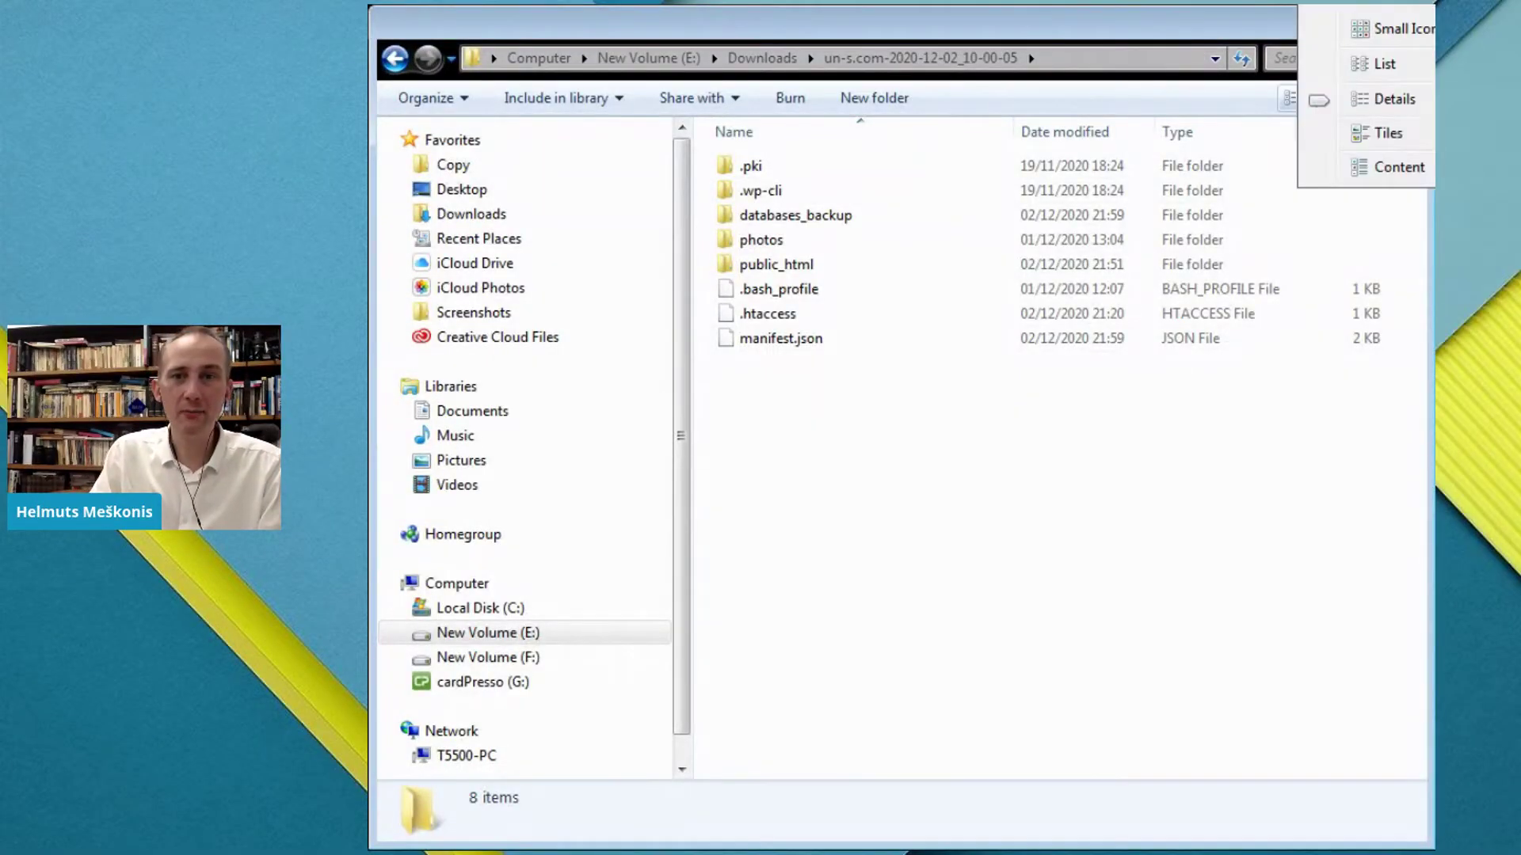
left_click_drag(1317, 99, 1317, 4)
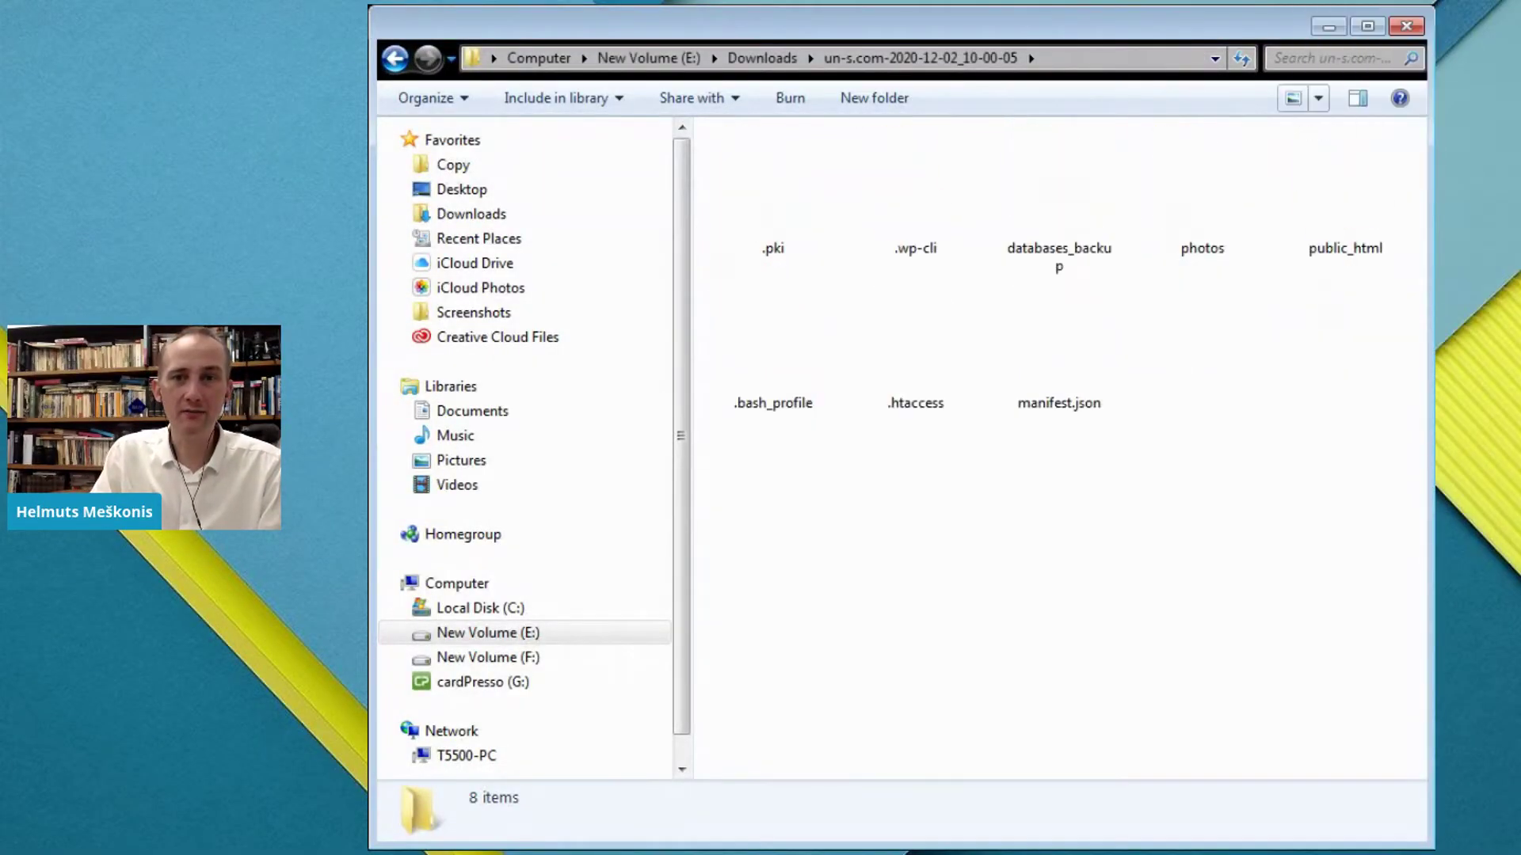
left_click(1318, 97)
left_click(1340, 52)
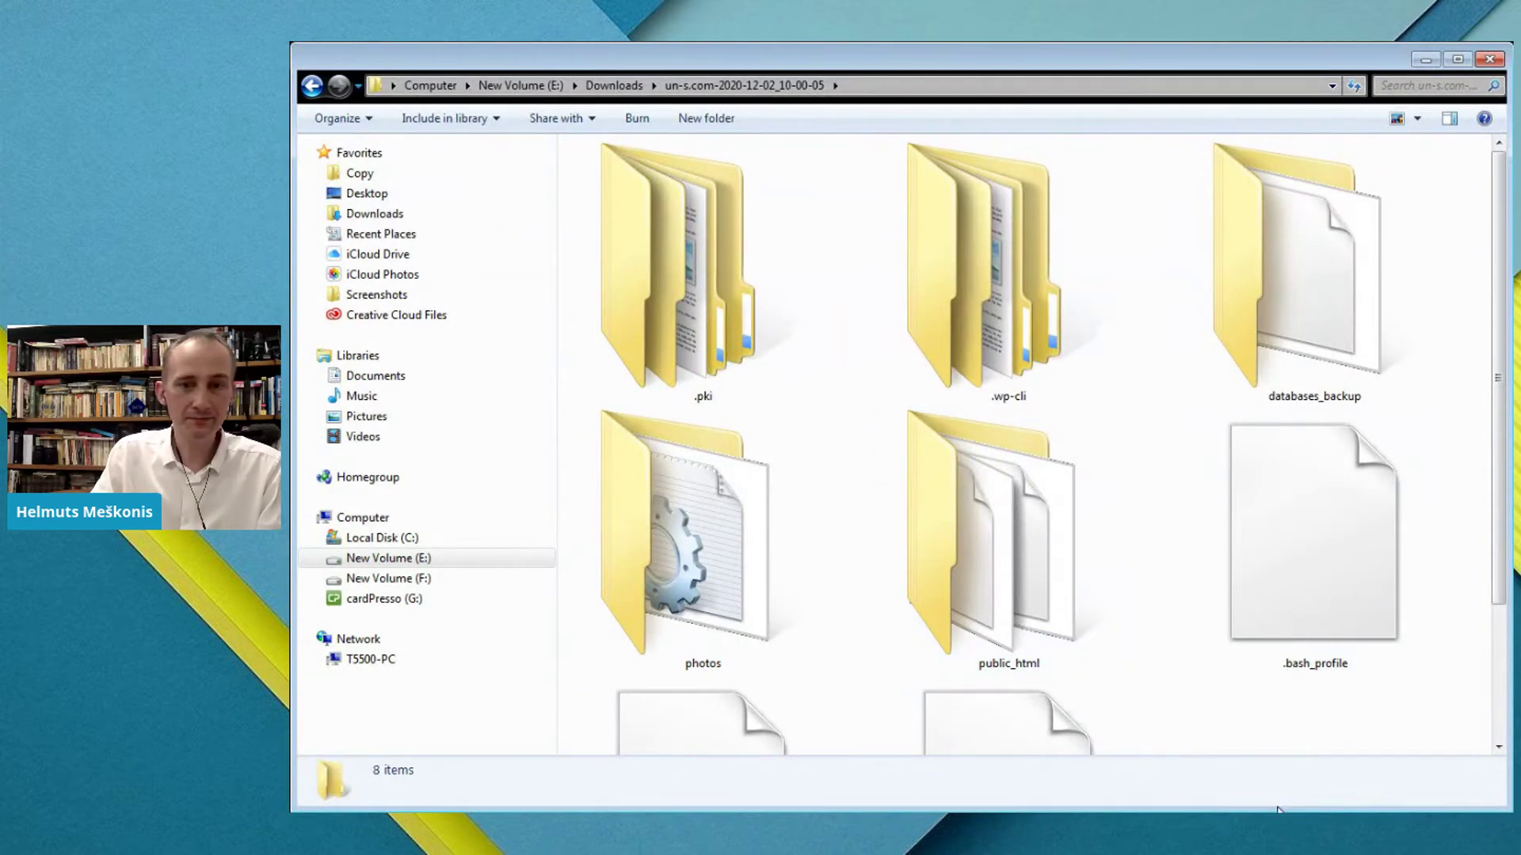
left_click(614, 85)
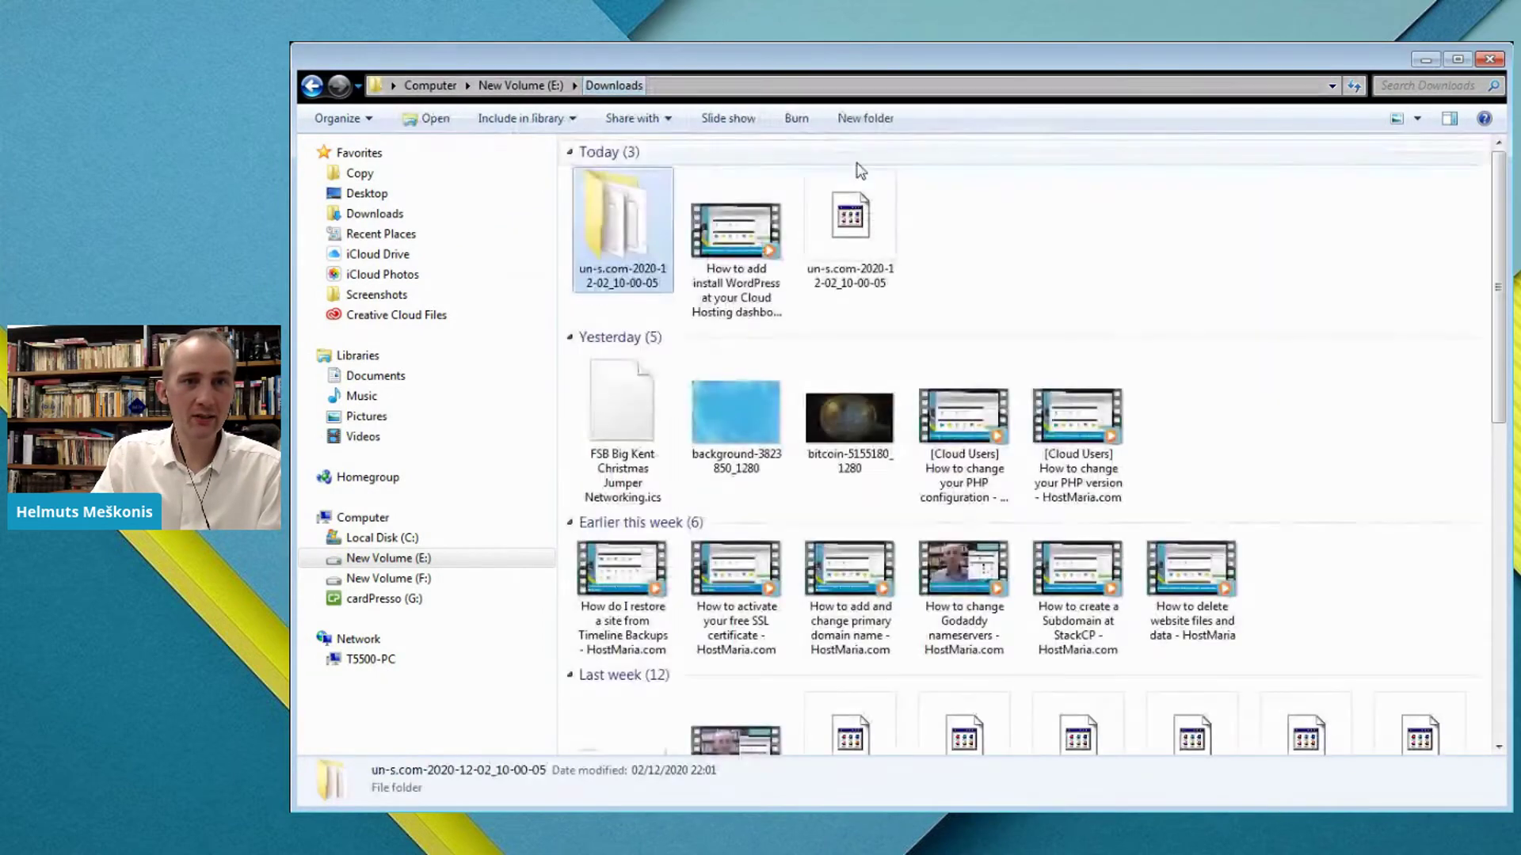
left_click(1417, 118)
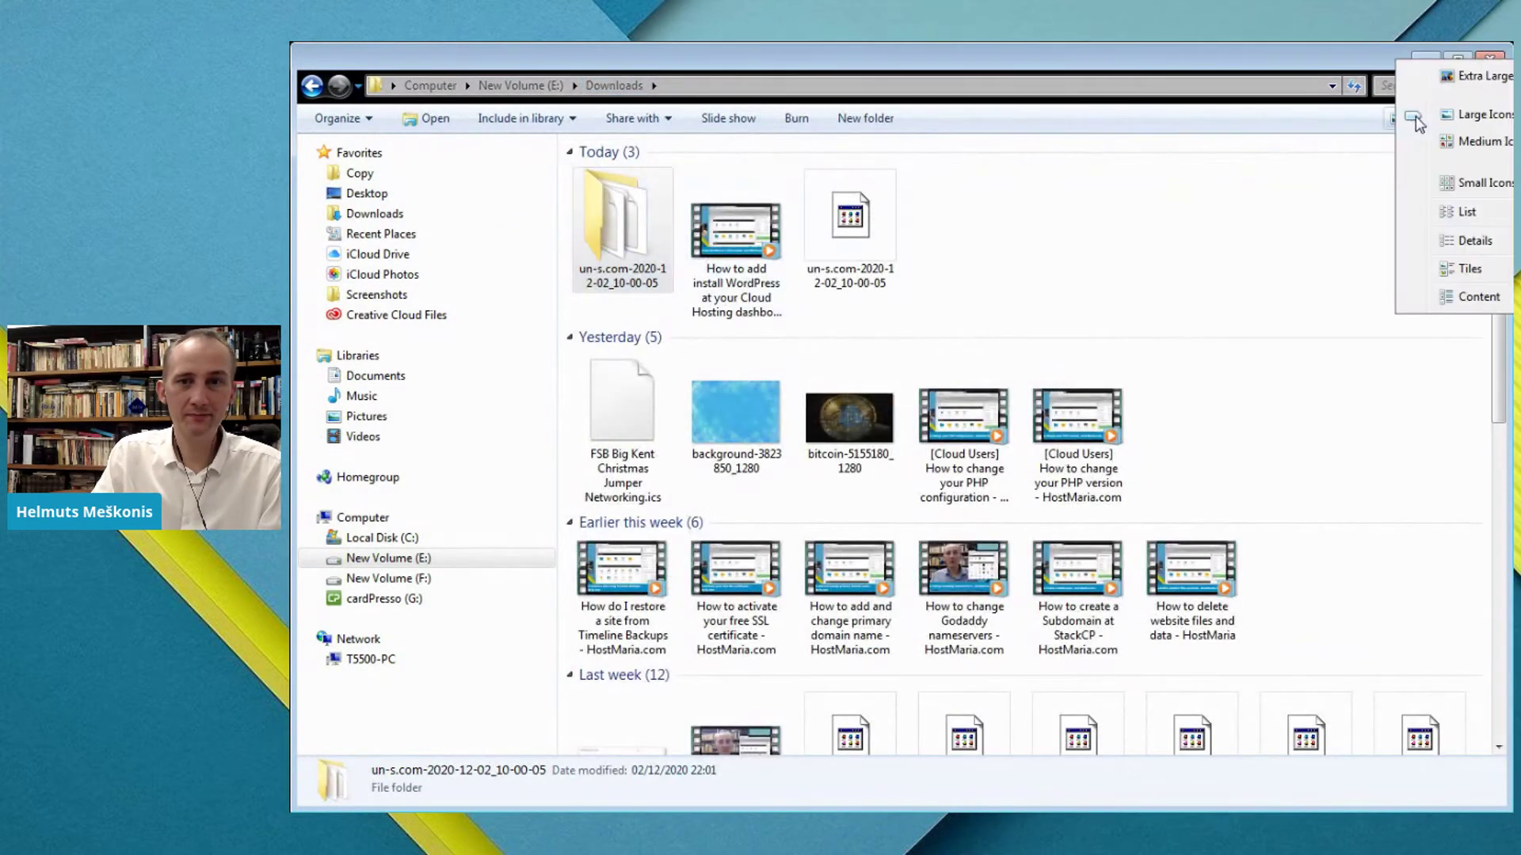
left_click(1458, 77)
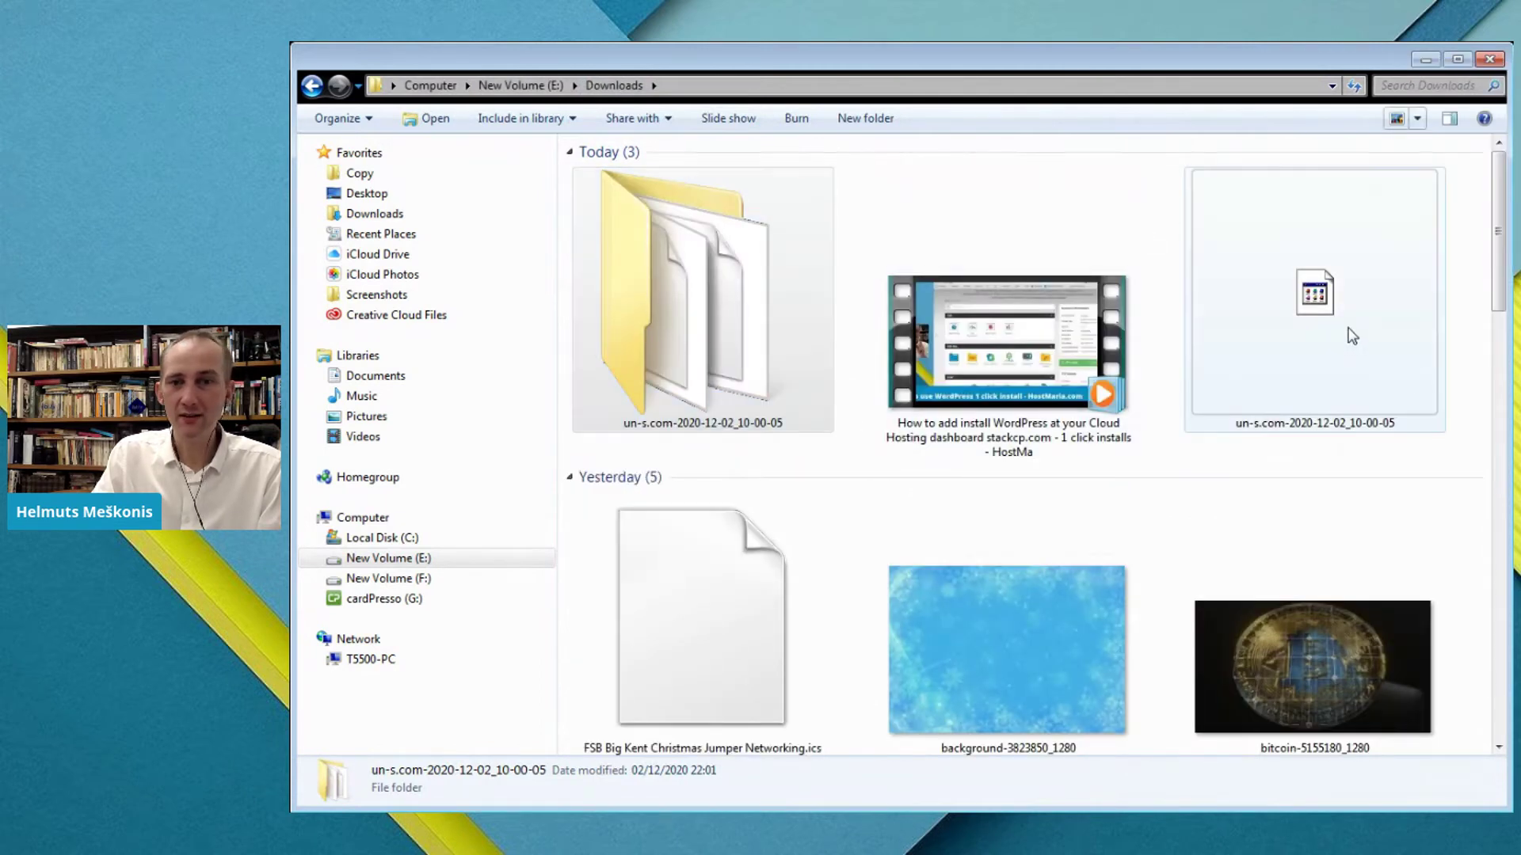
left_click(1394, 237)
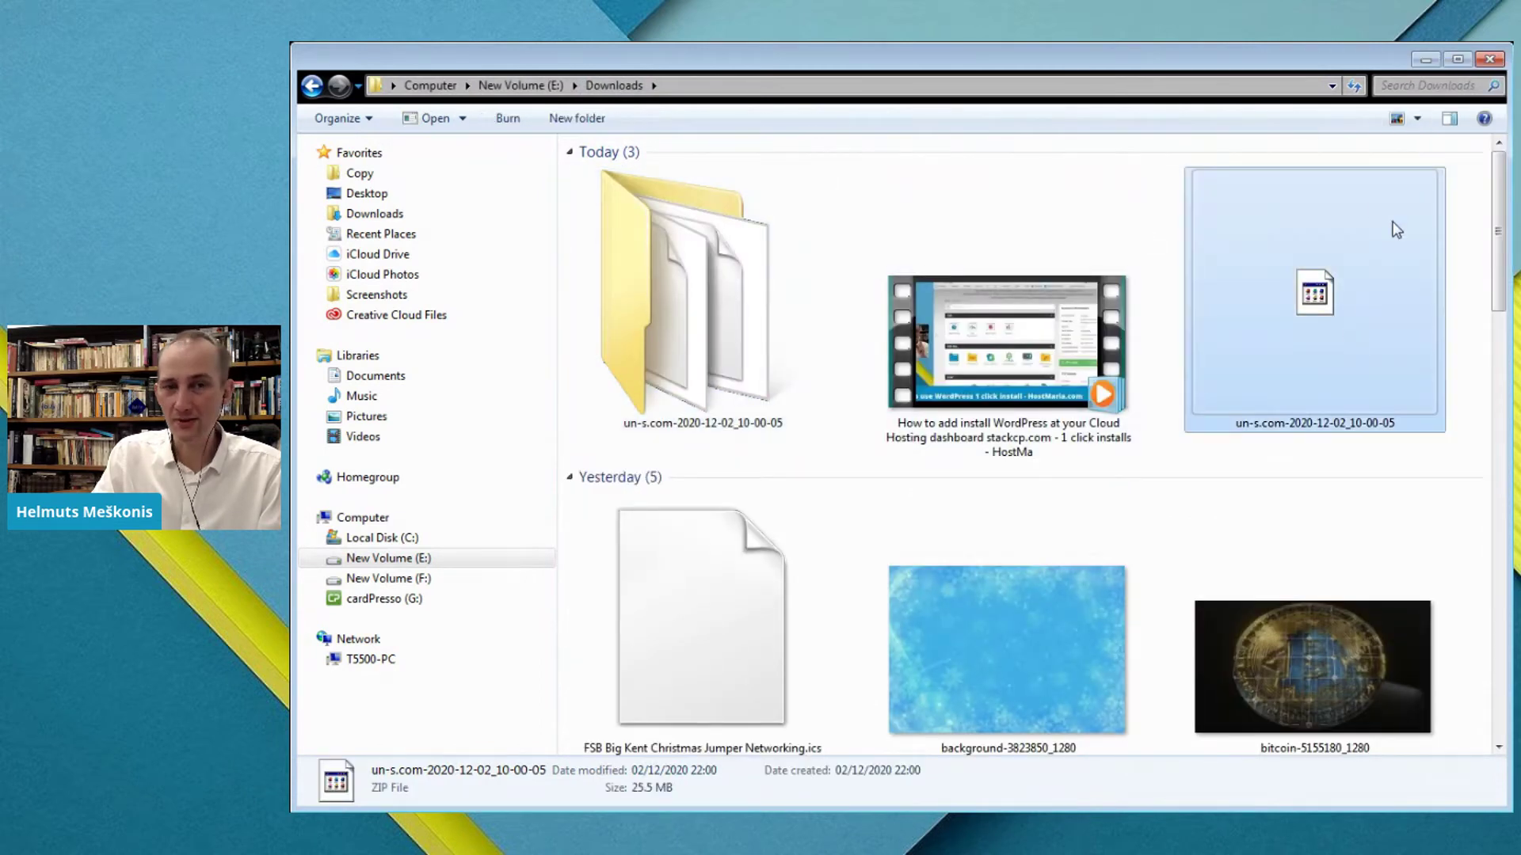
Open the extracted backup folder and check the WordPress files in public_html
double_click(692, 285)
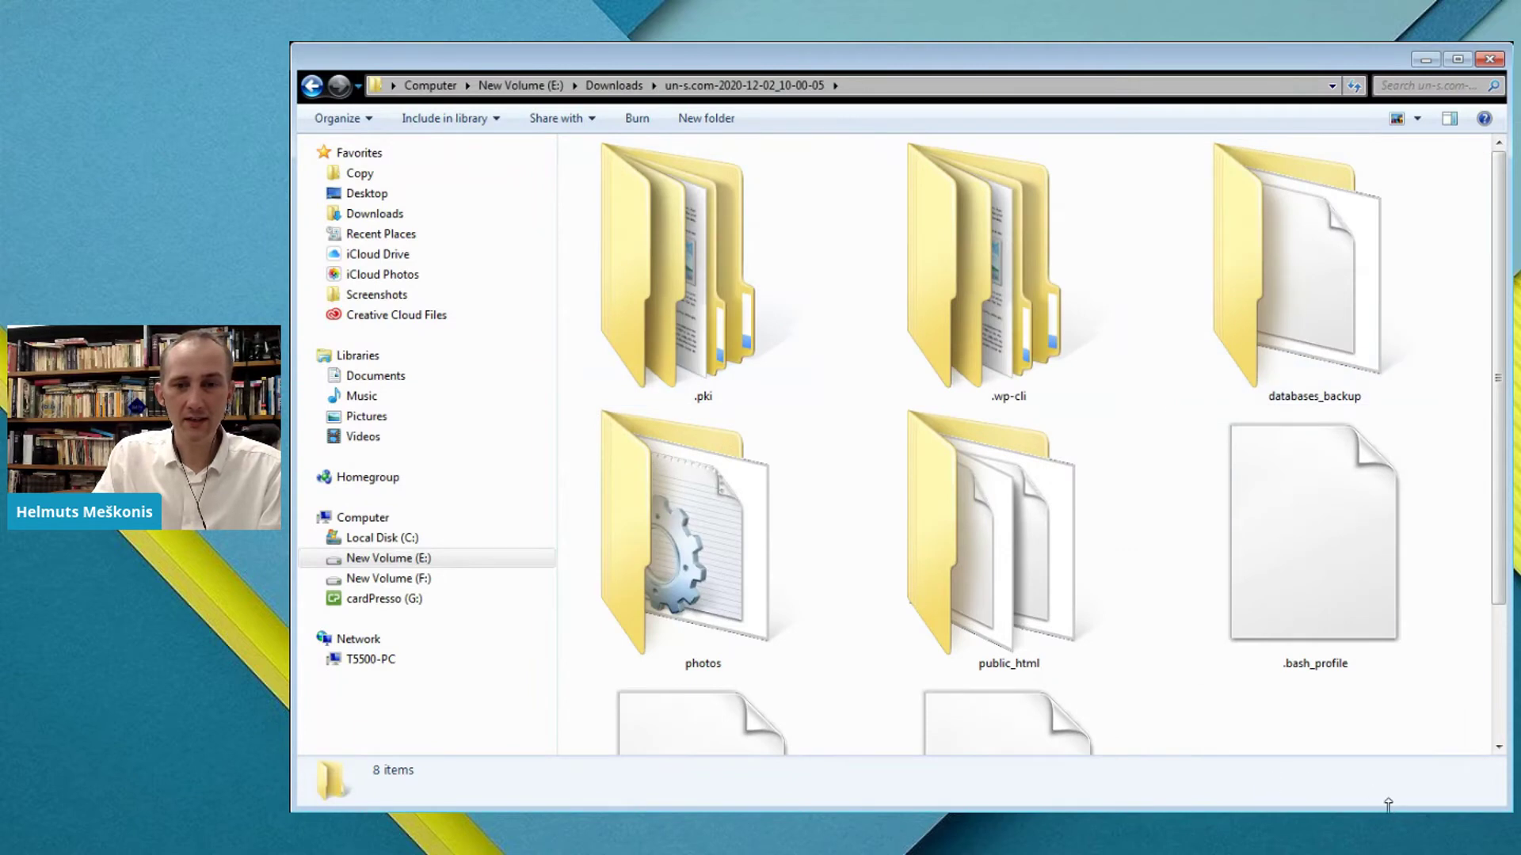
left_click_drag(1388, 811, 1387, 833)
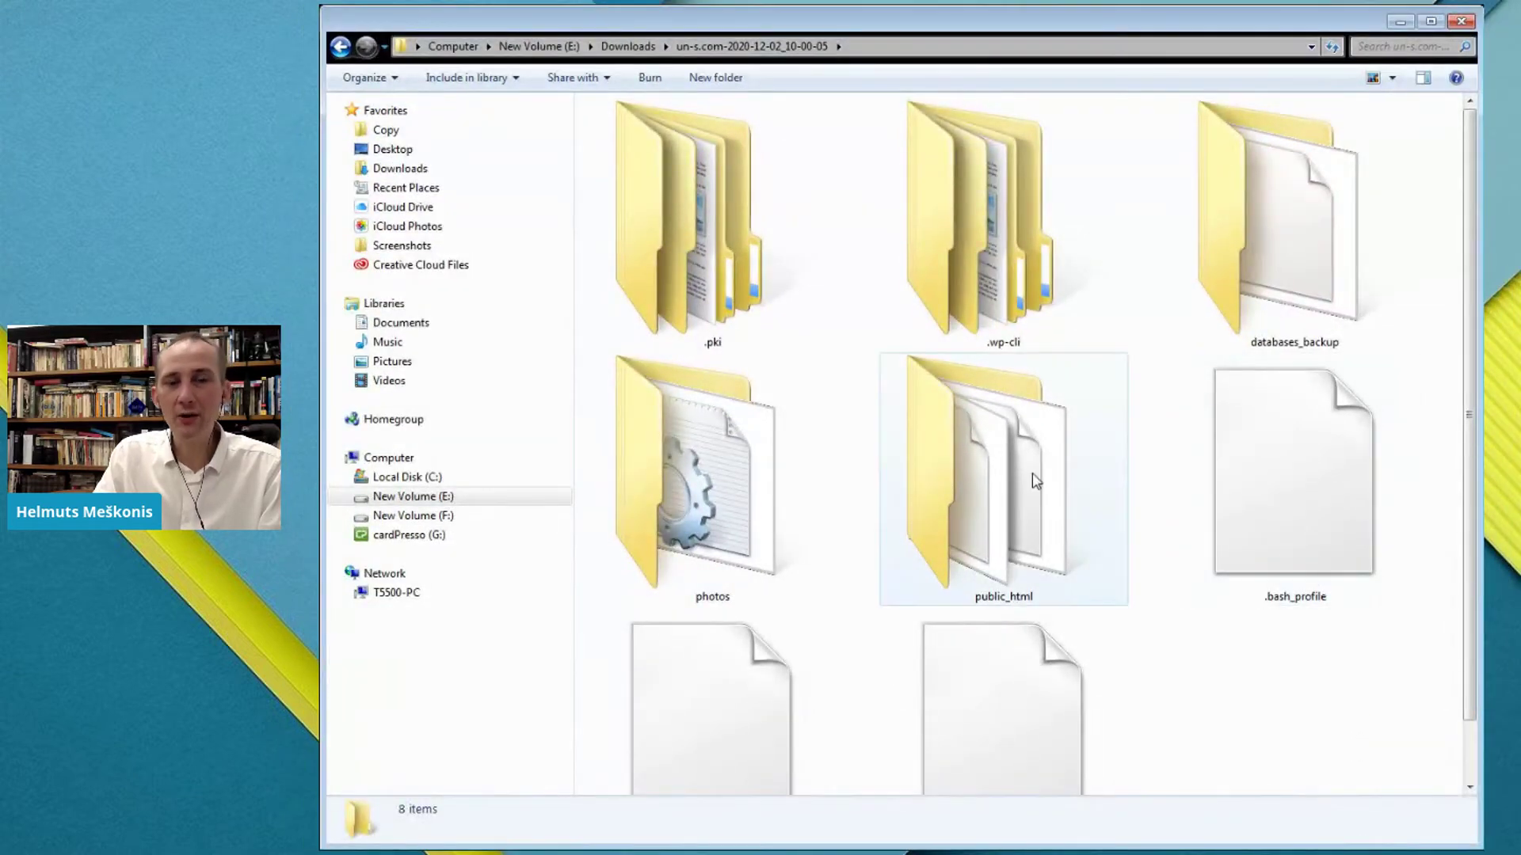
left_click(988, 480)
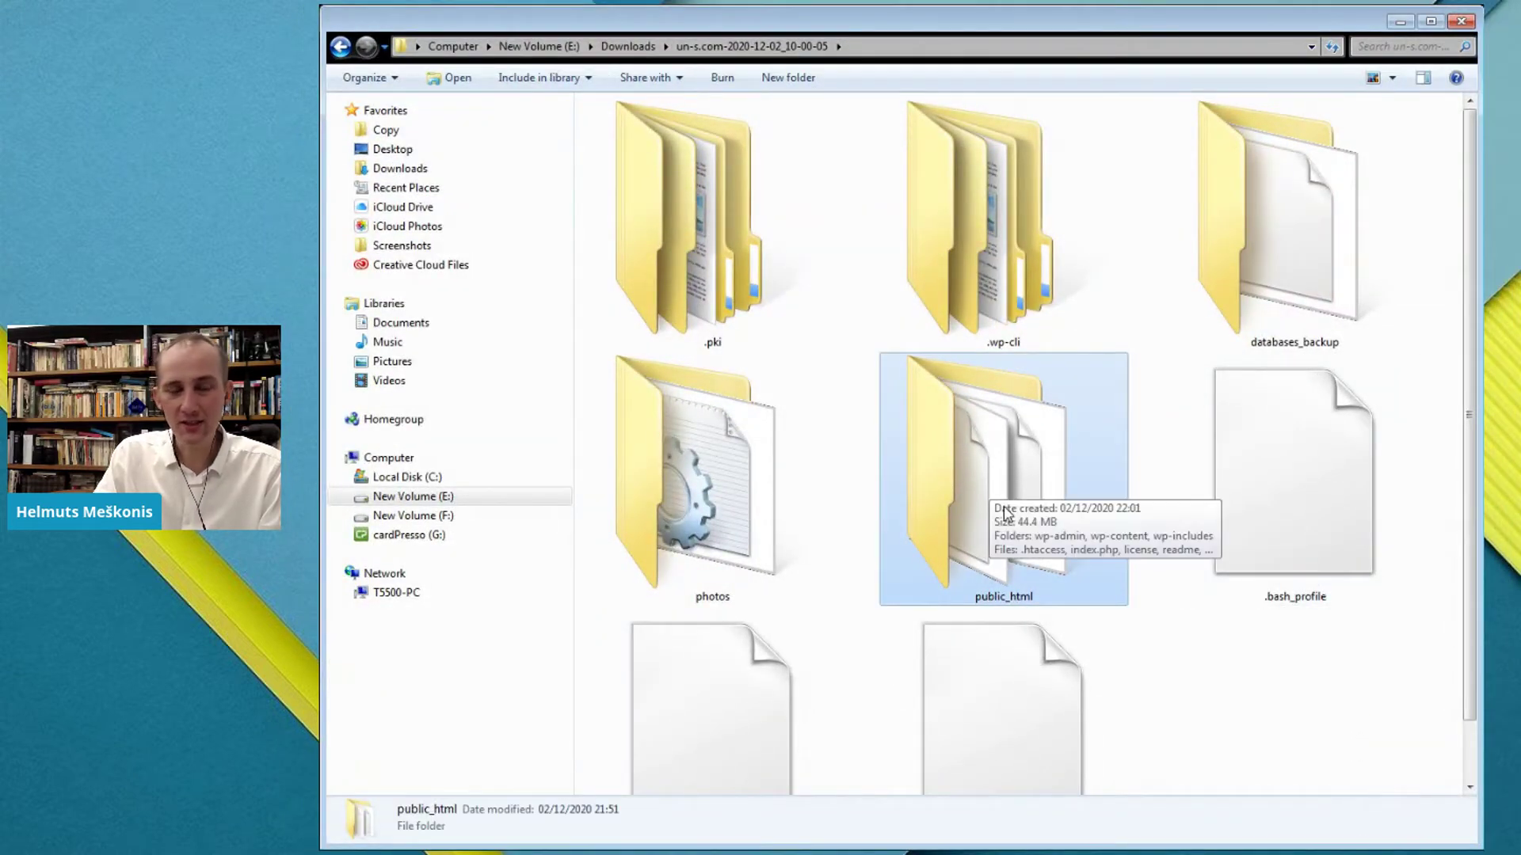
double_click(991, 482)
left_click_drag(711, 545, 610, 127)
left_click(738, 633)
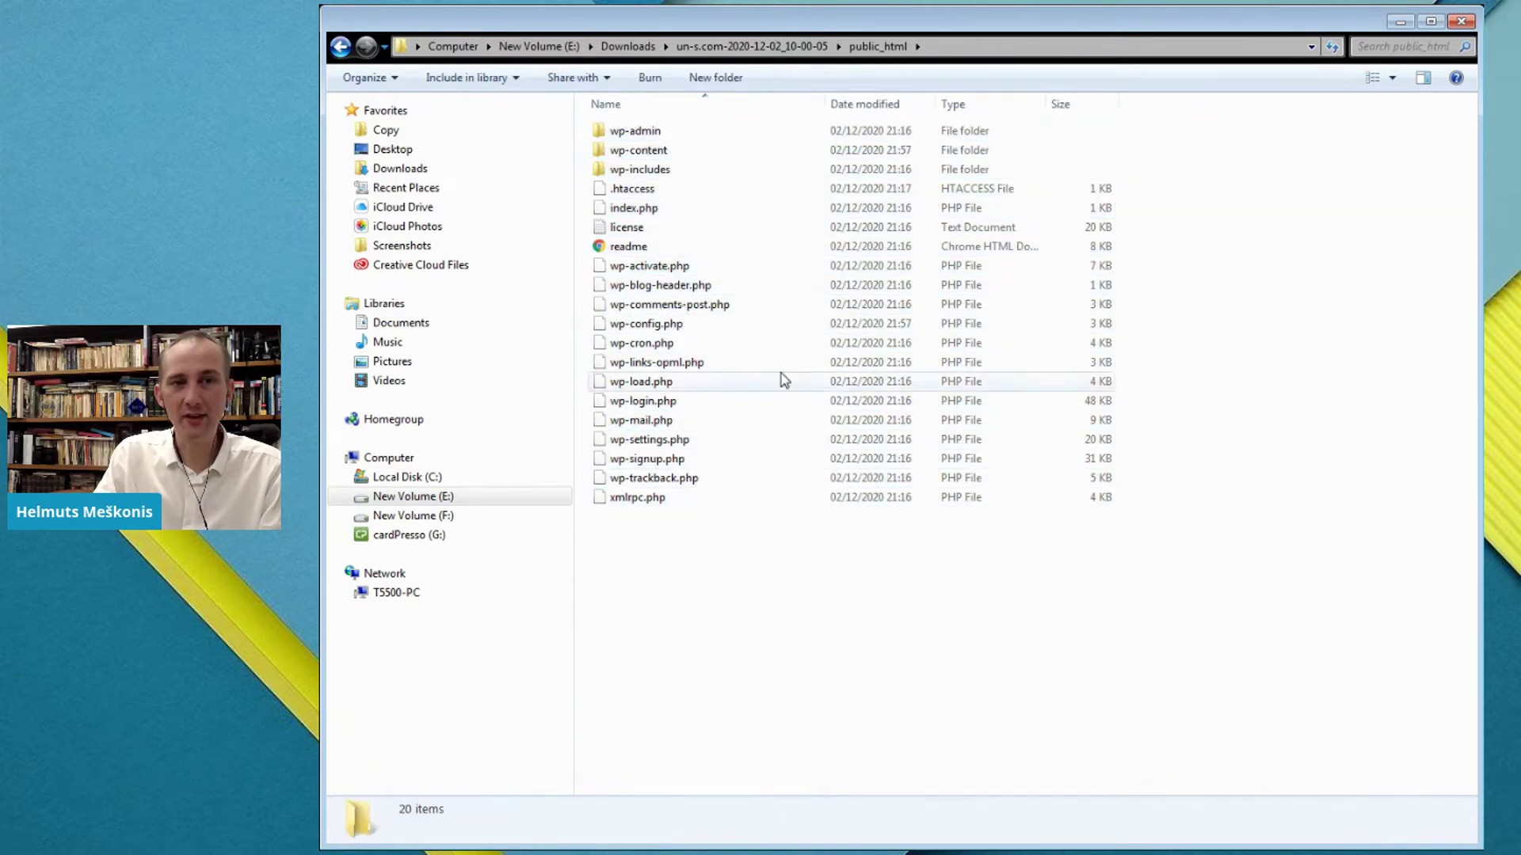
Open databases_backup and select the wordpress-3131354c8b.sql database dump
key("BackSpace")
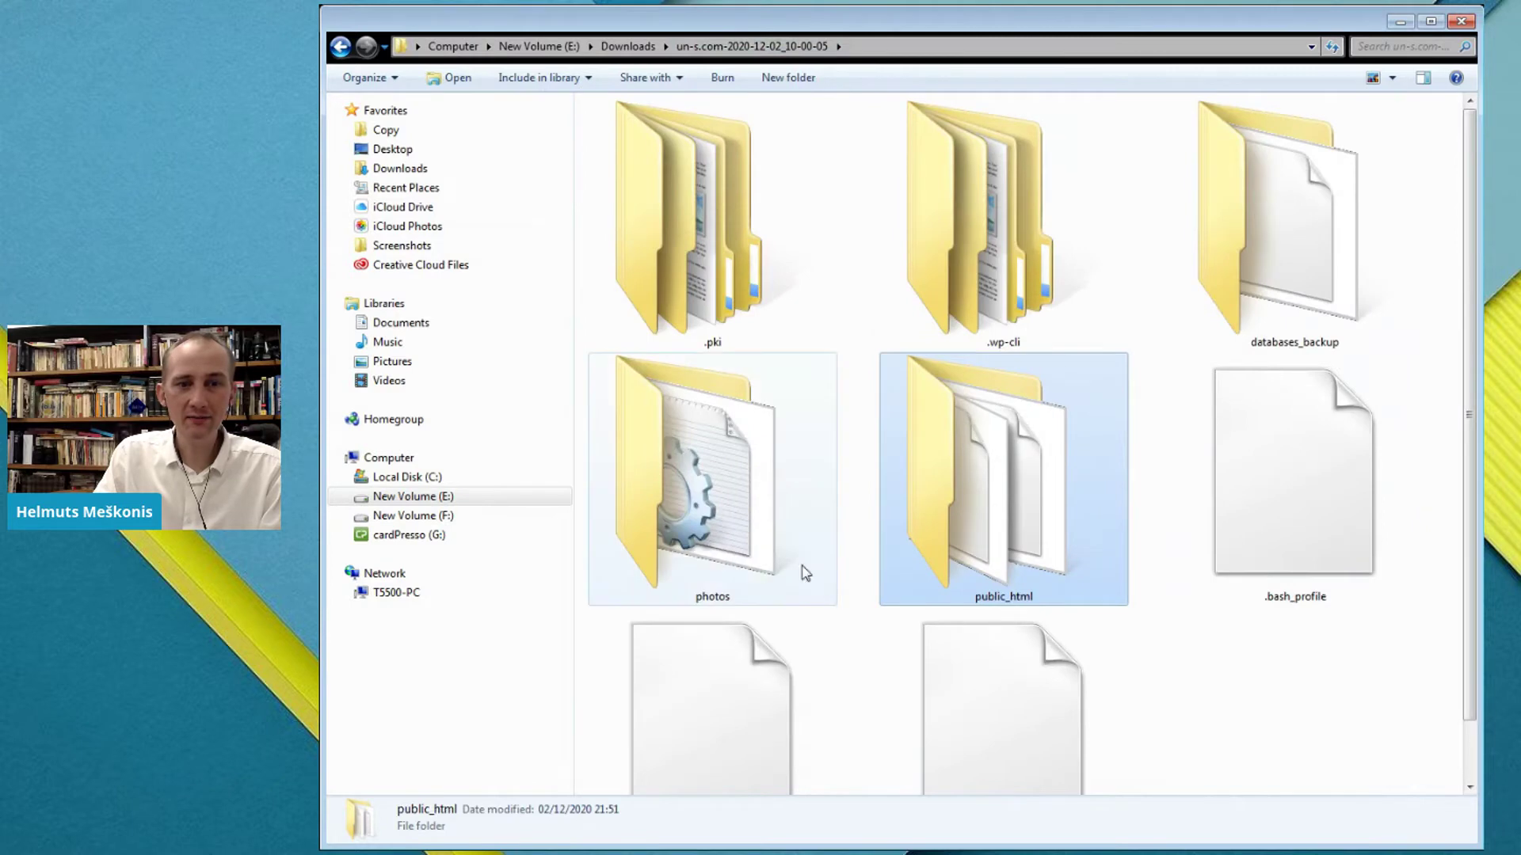
double_click(1299, 265)
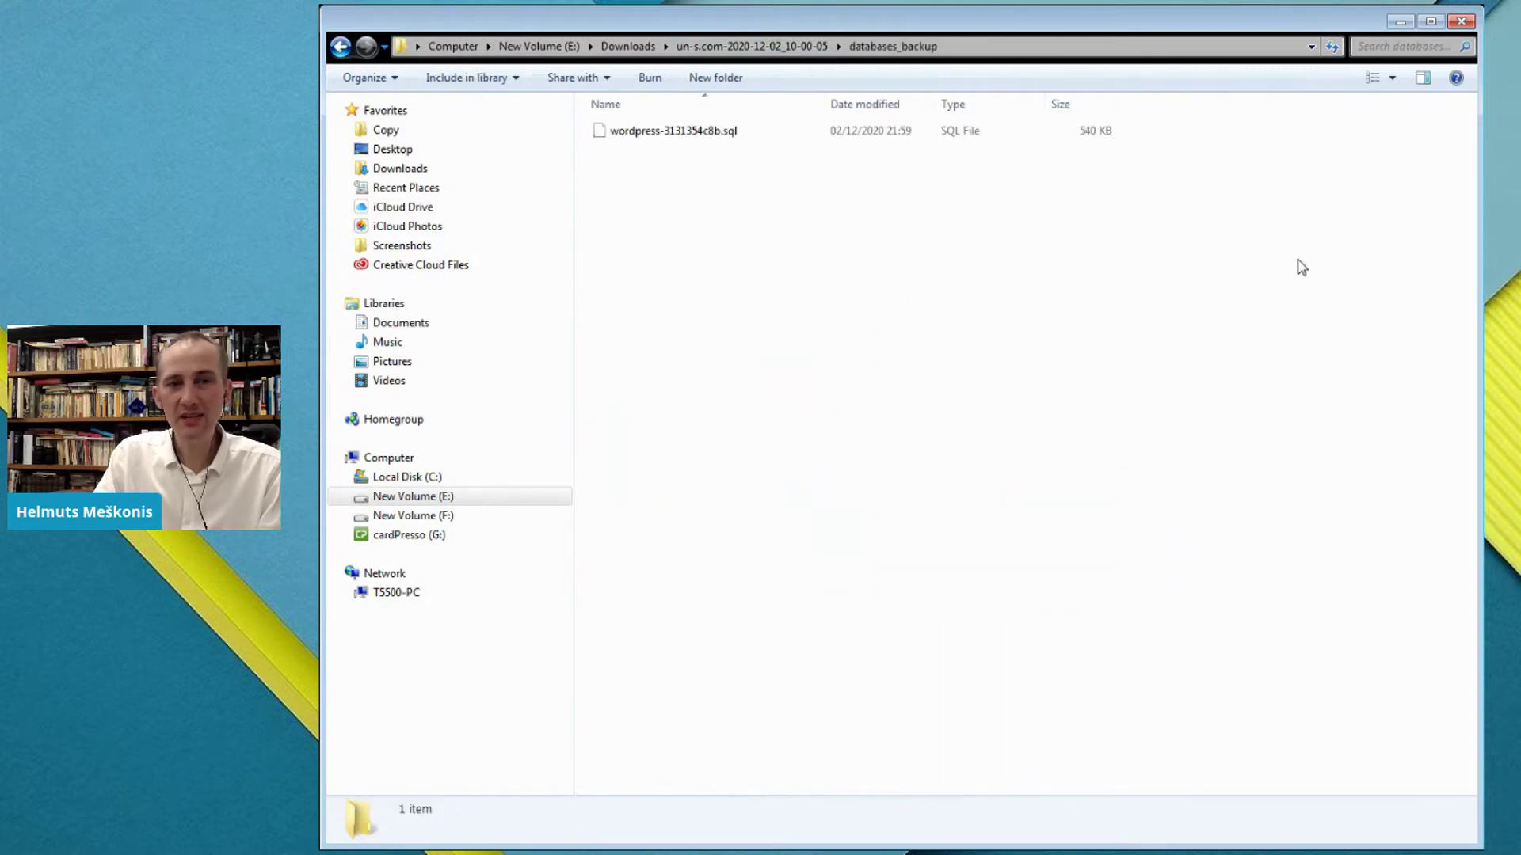
left_click(678, 135)
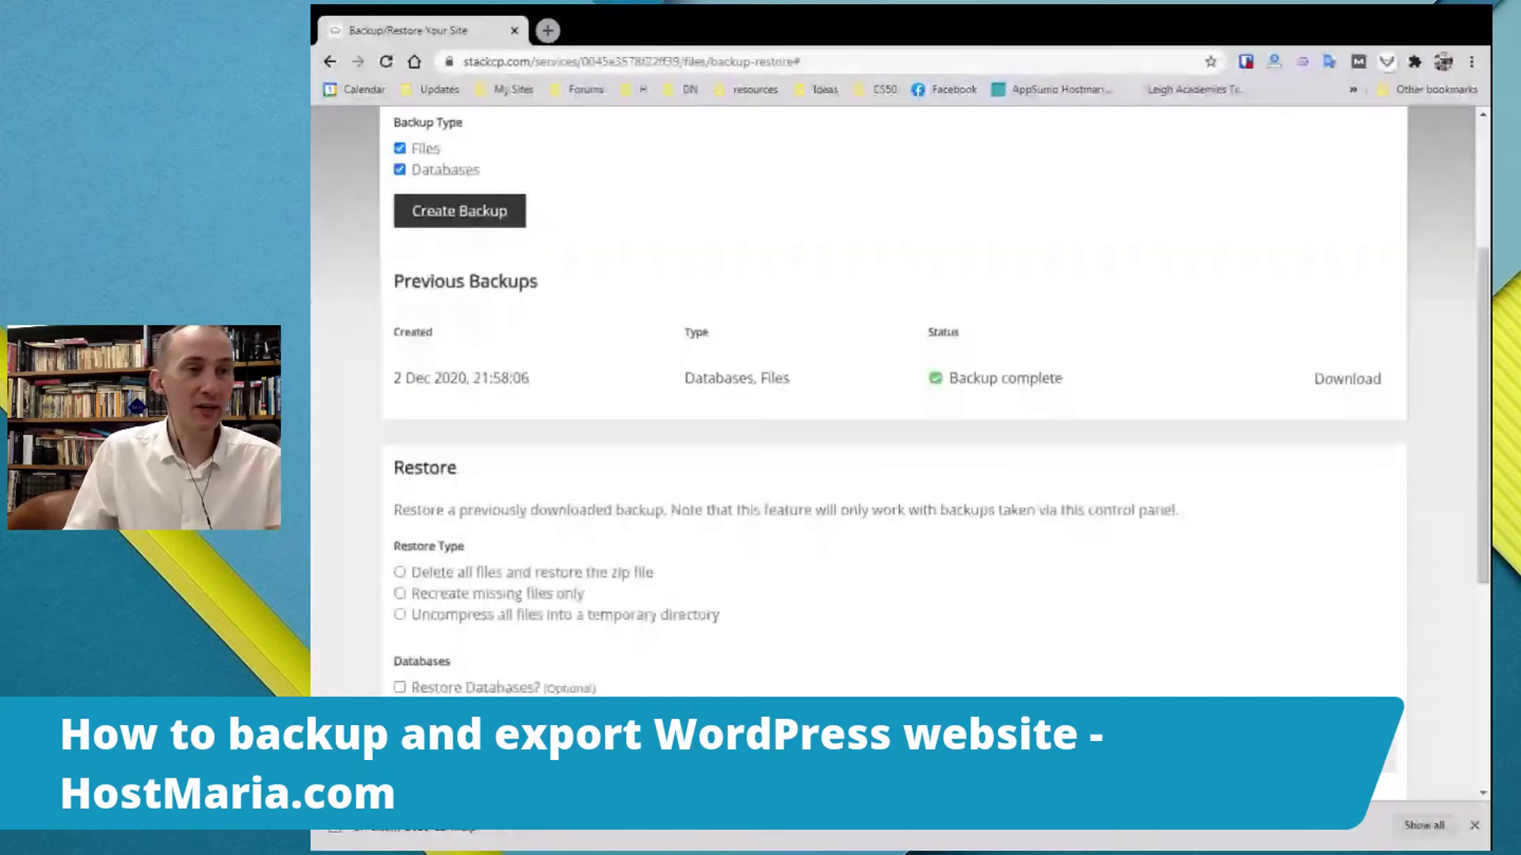
Open public_html in the File Manager and select all 20 WordPress files and folders
scroll(347, 349, "up", 4)
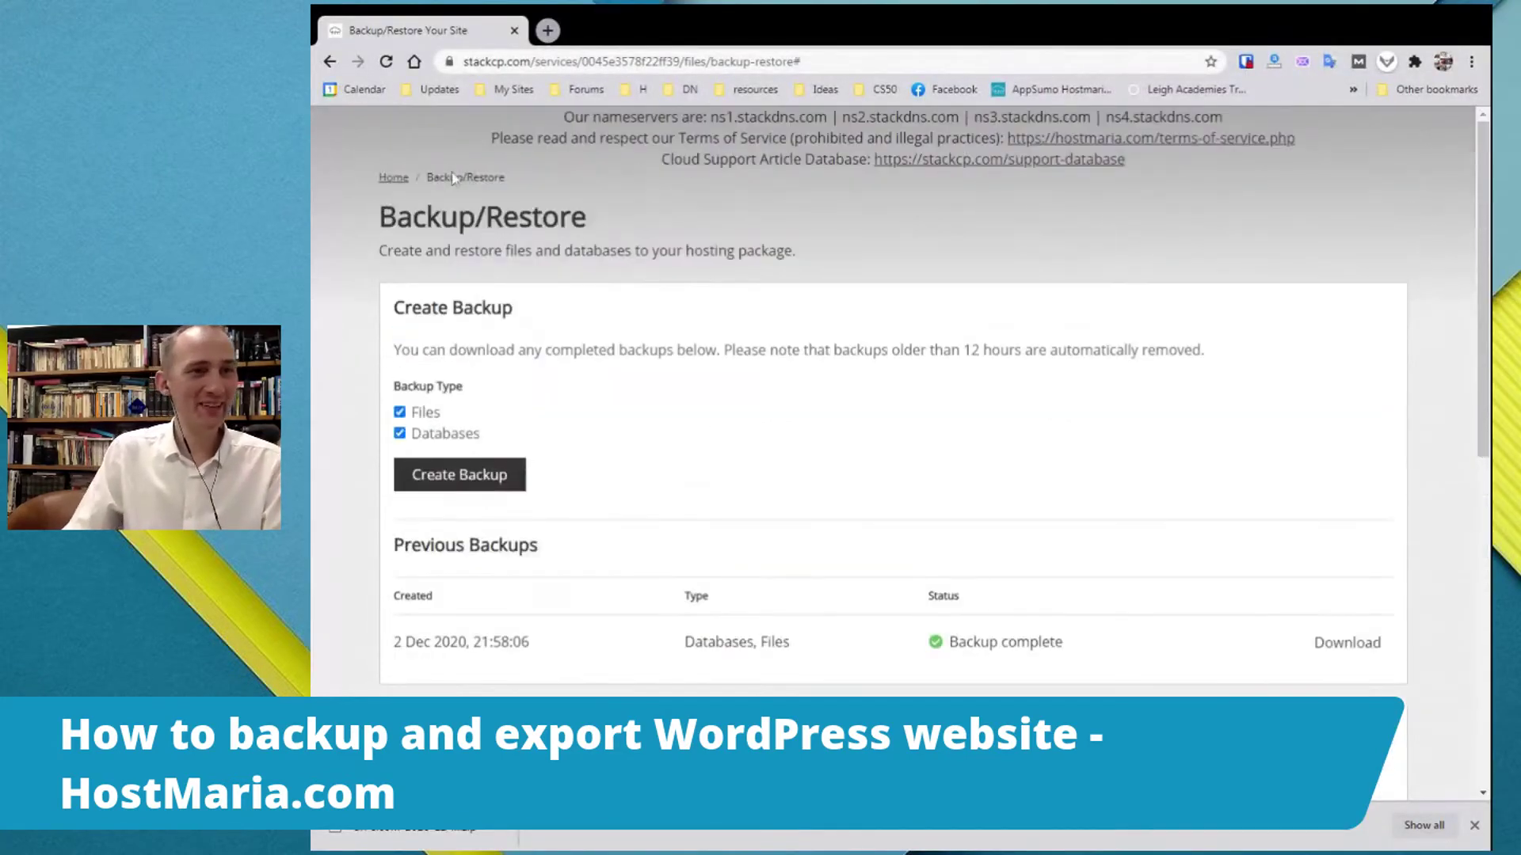
left_click(396, 181)
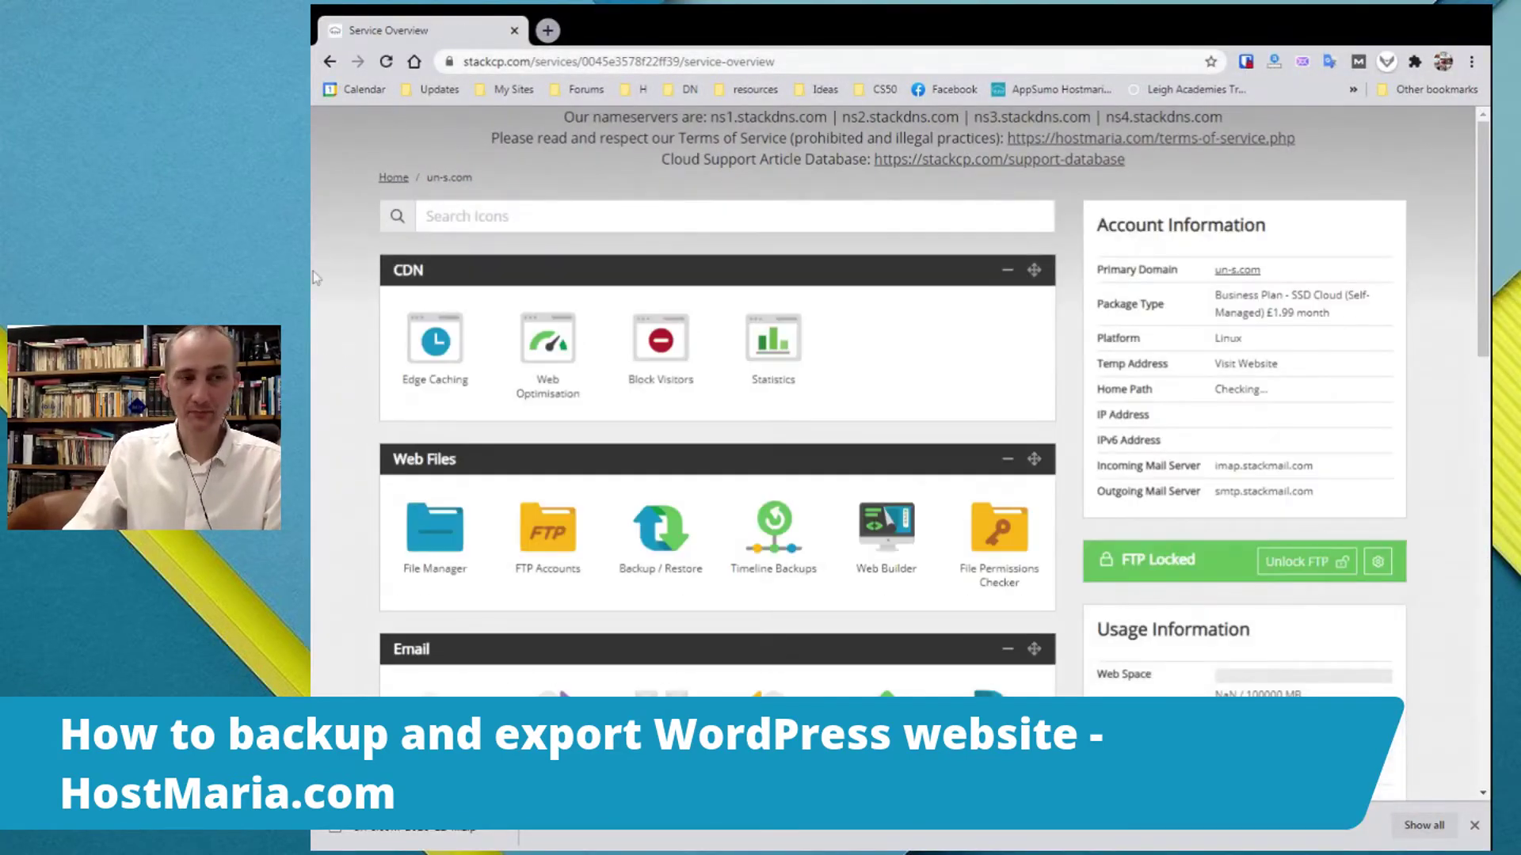
scroll(354, 327, "down", 3)
scroll(354, 328, "up", 2)
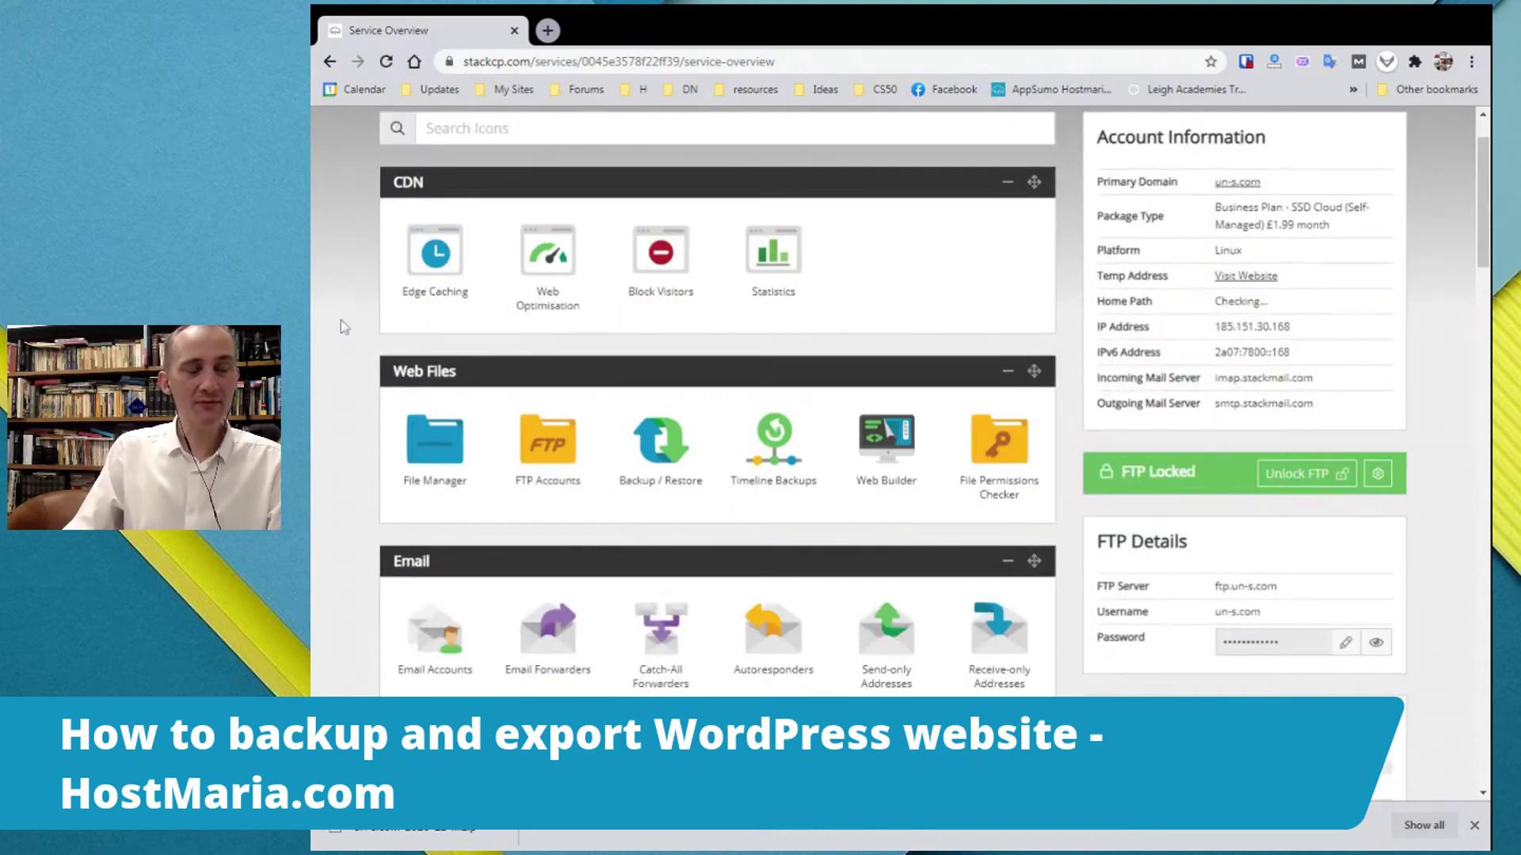
left_click(415, 447)
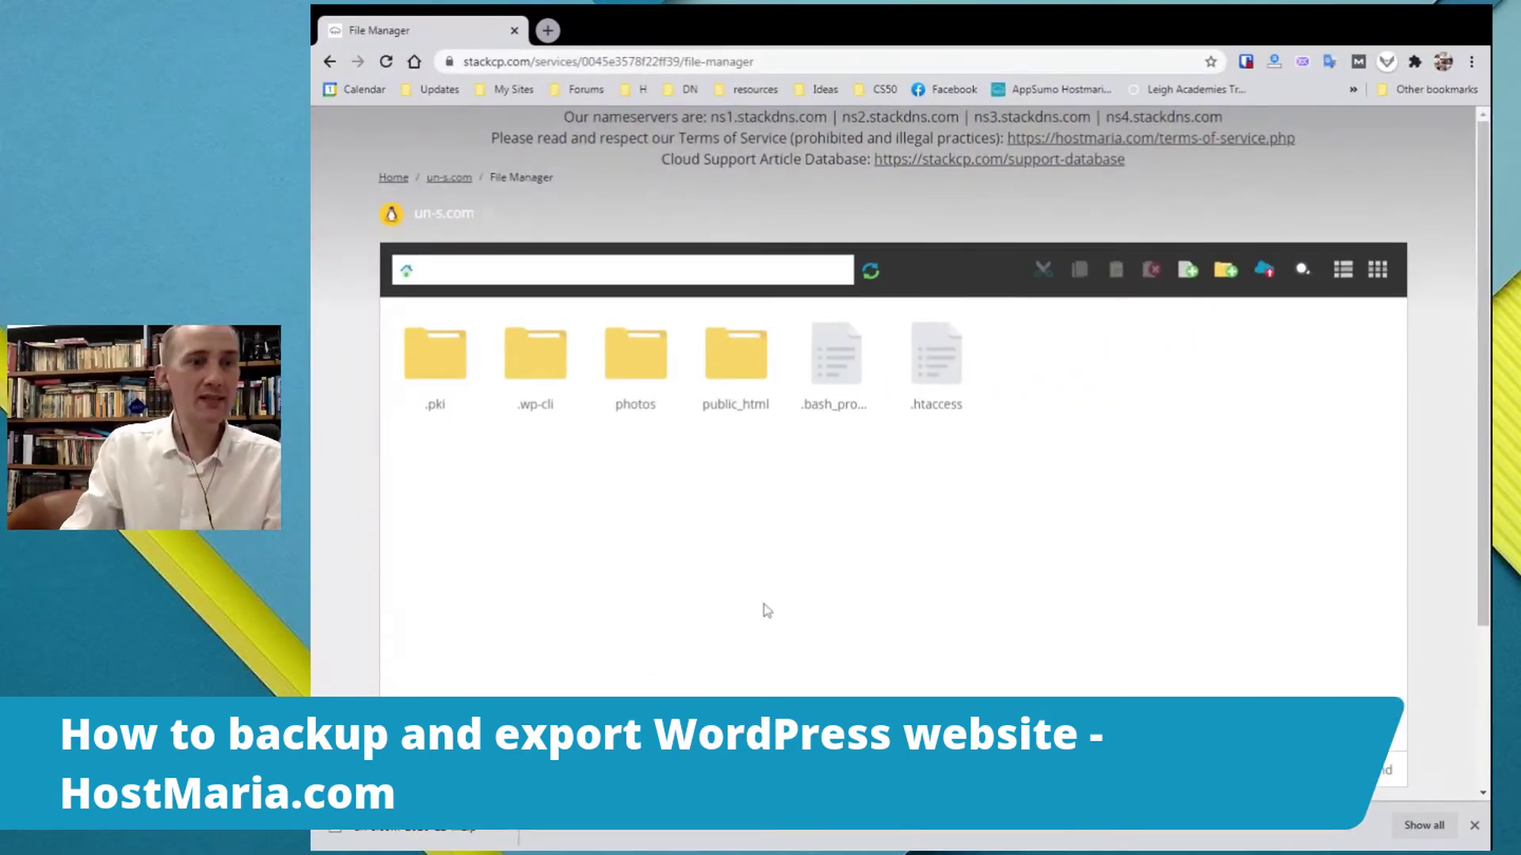
double_click(730, 360)
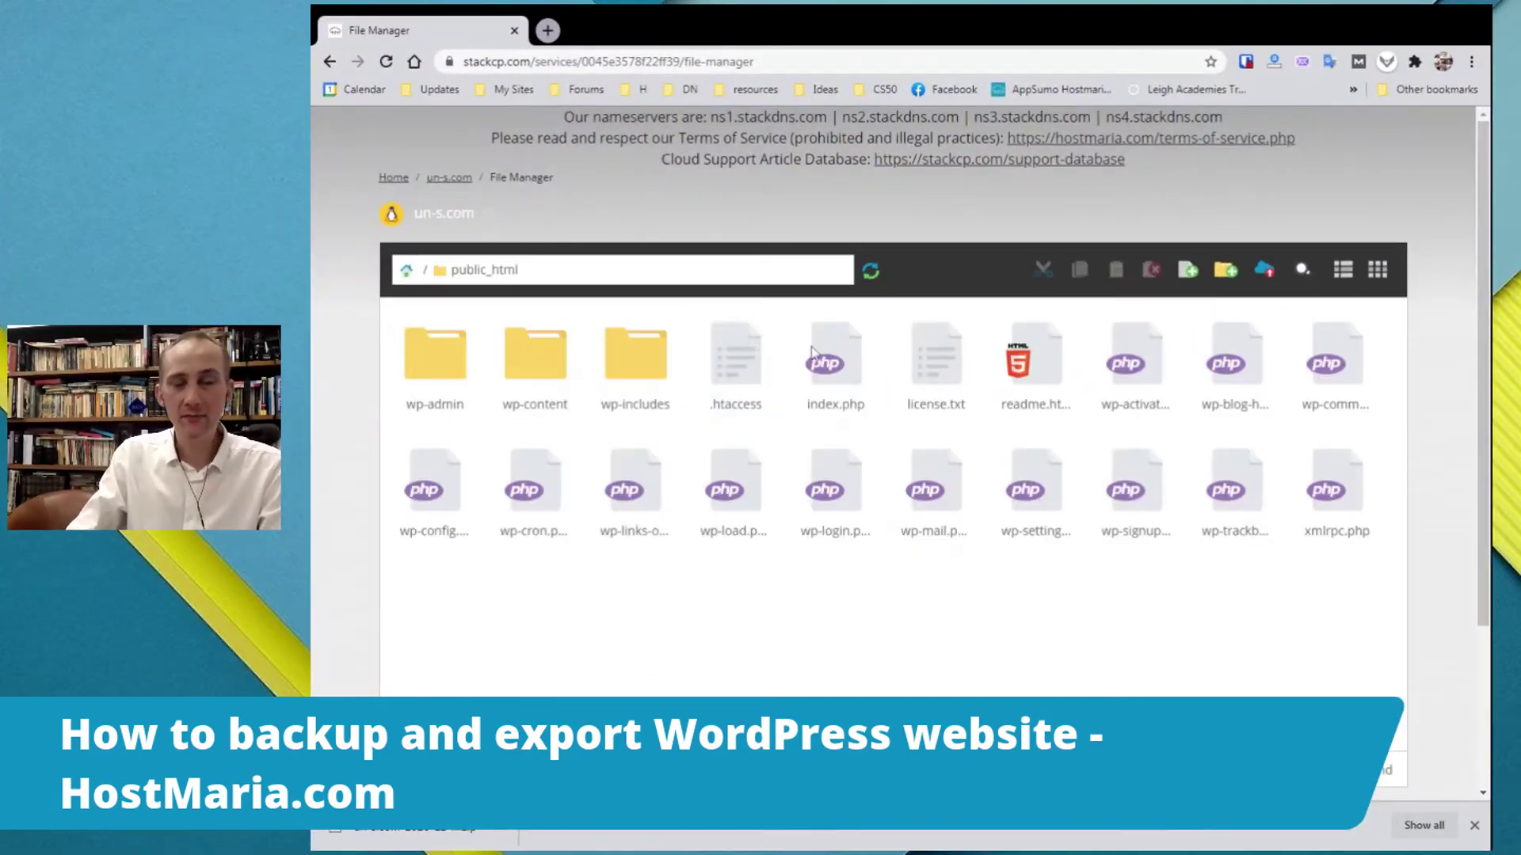
left_click_drag(428, 636, 1350, 364)
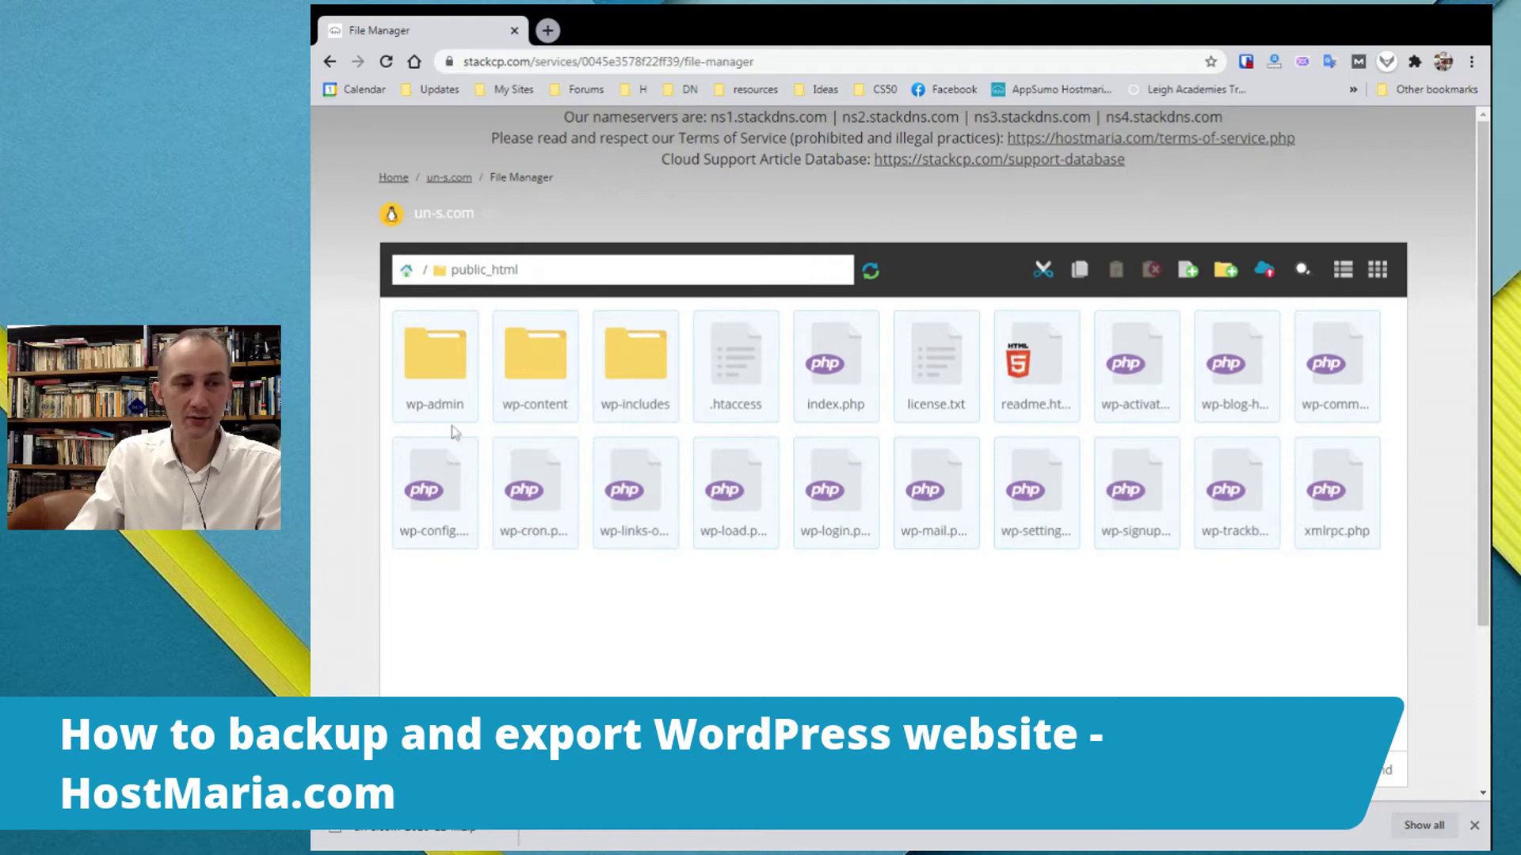
Compress the selected public_html files into a zip archive named arrrr2.zip
right_click(653, 370)
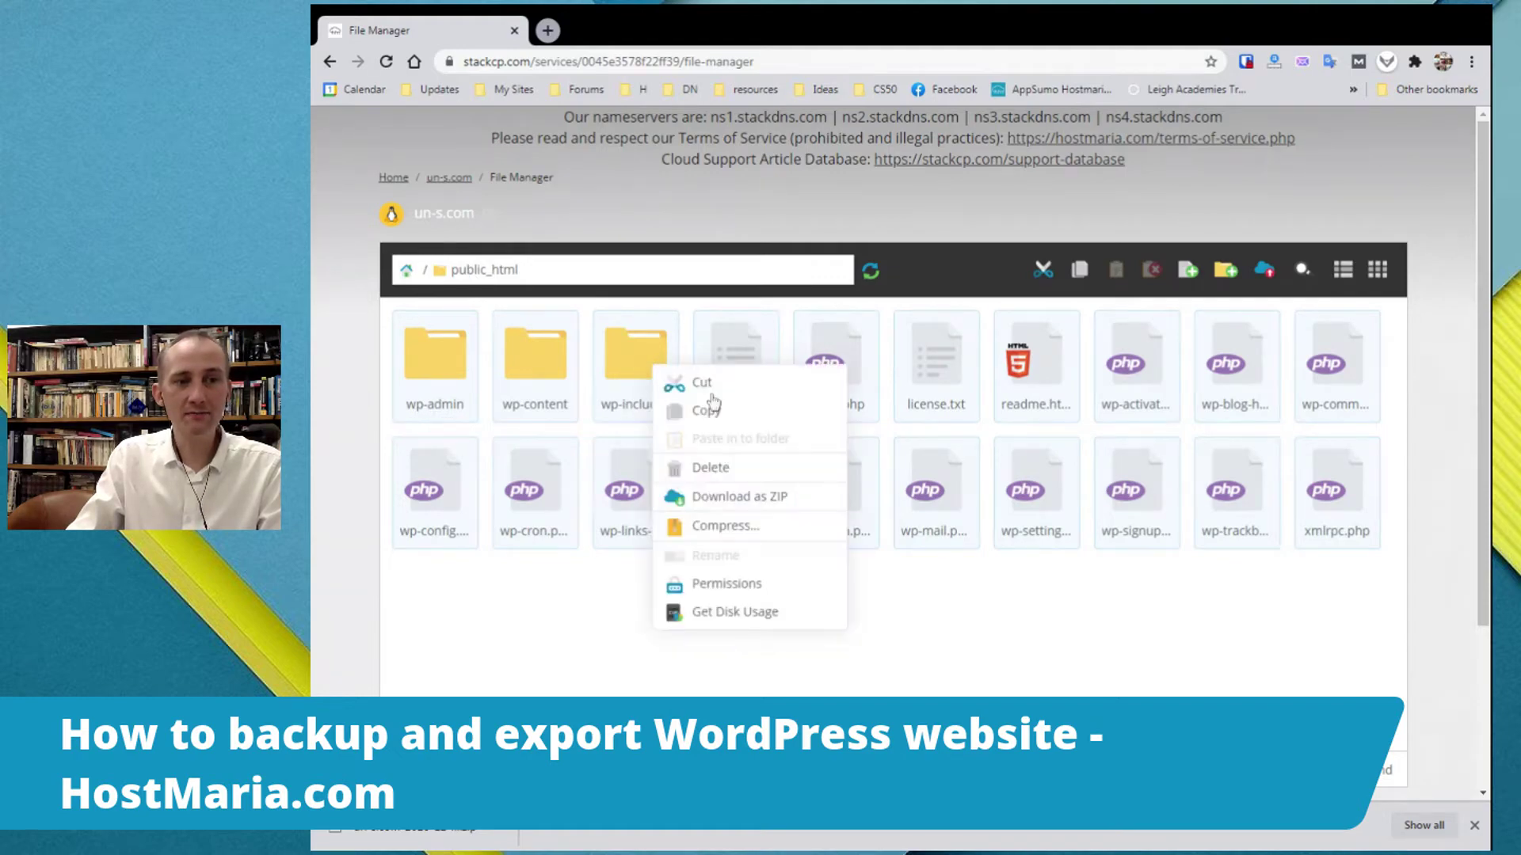
left_click(748, 526)
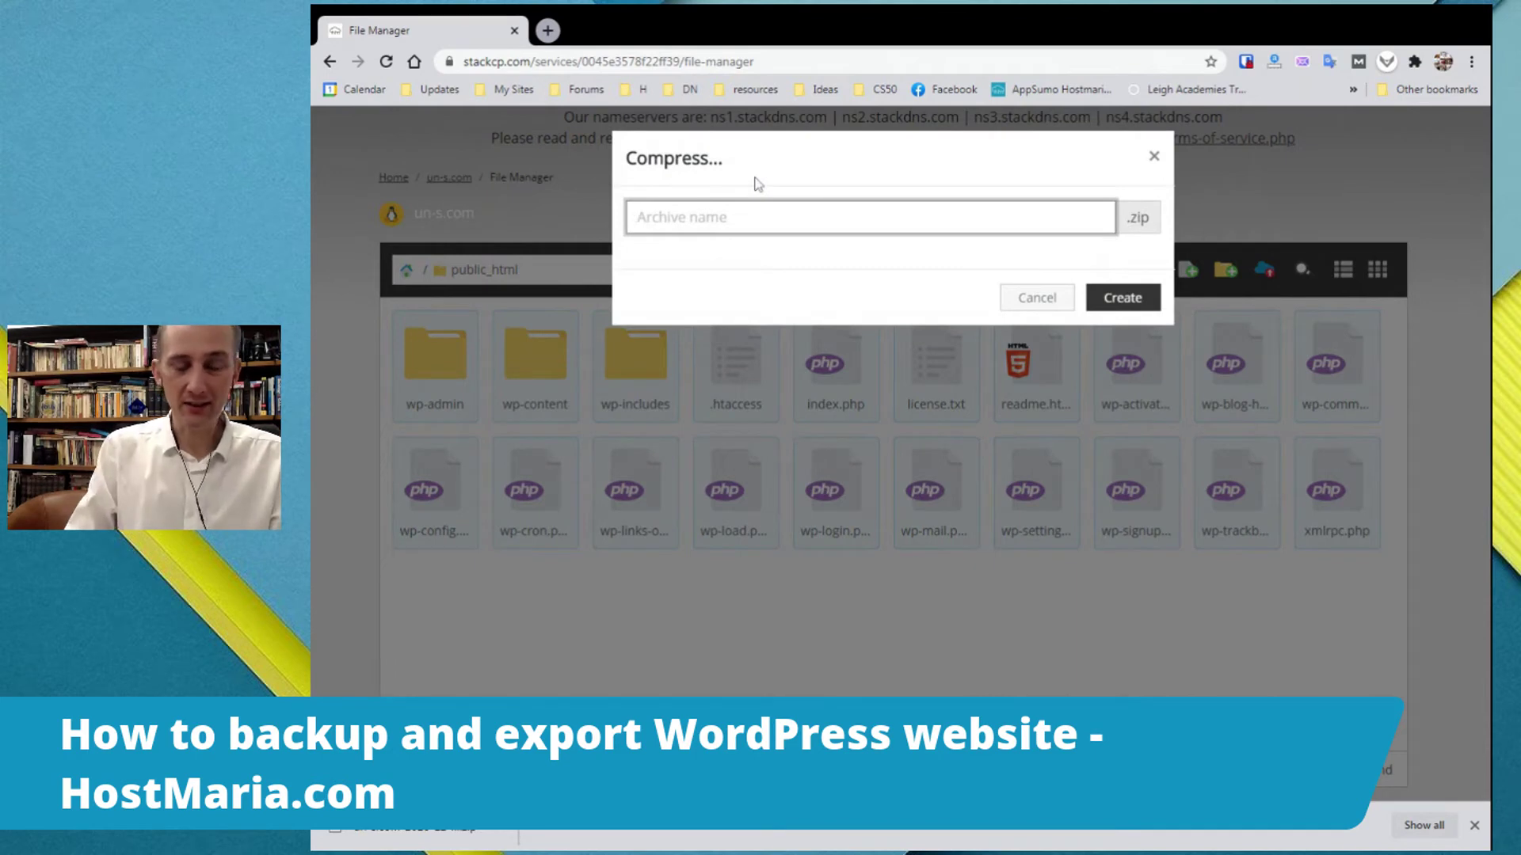
type("arrrr2")
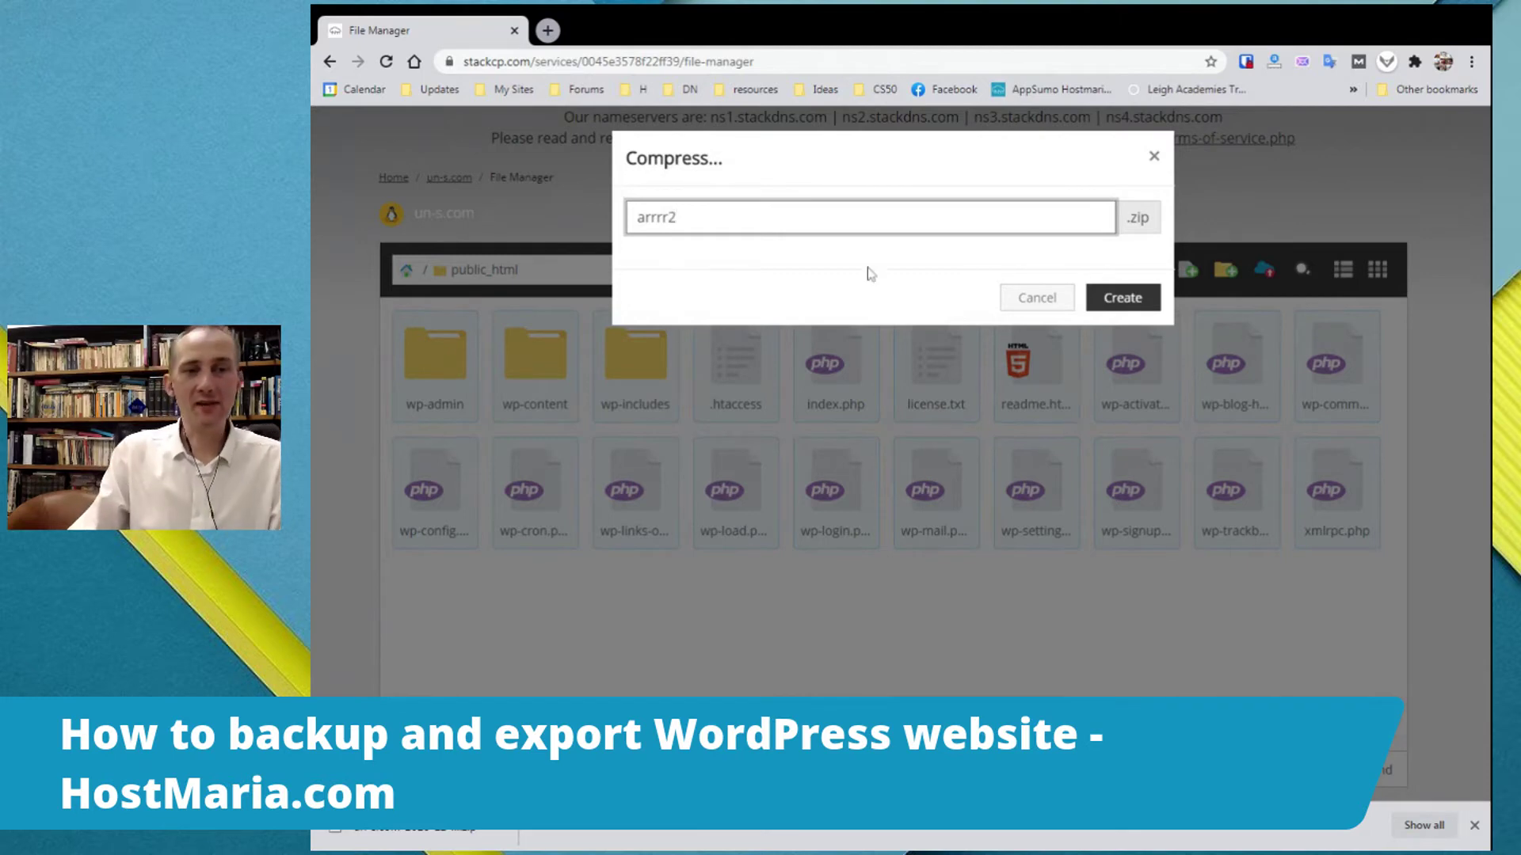
left_click(1122, 297)
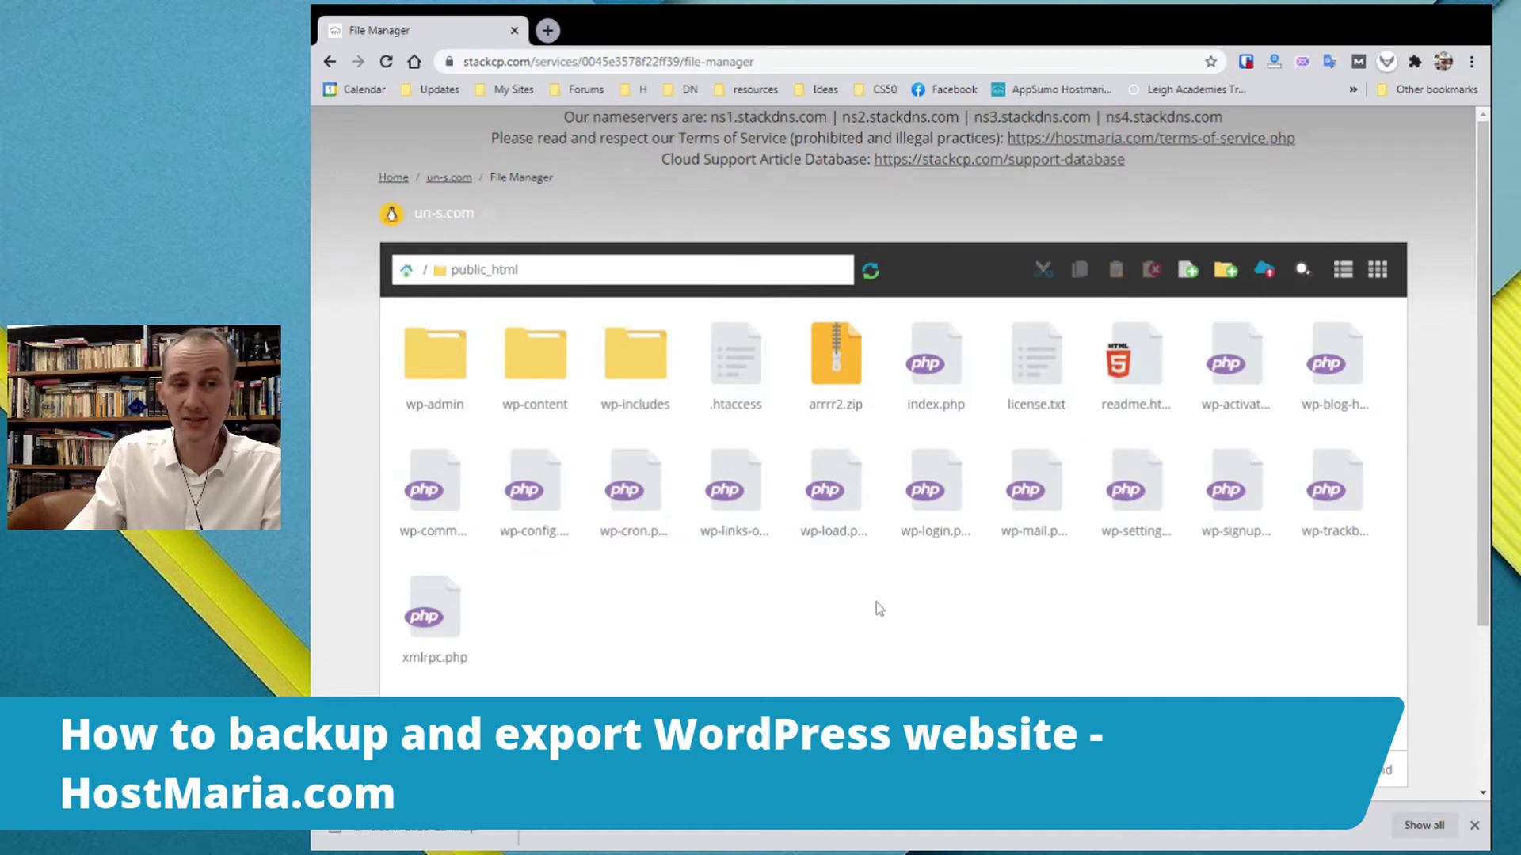
Download the 13.0 MB arrrr2.zip archive to the computer
left_click(849, 366)
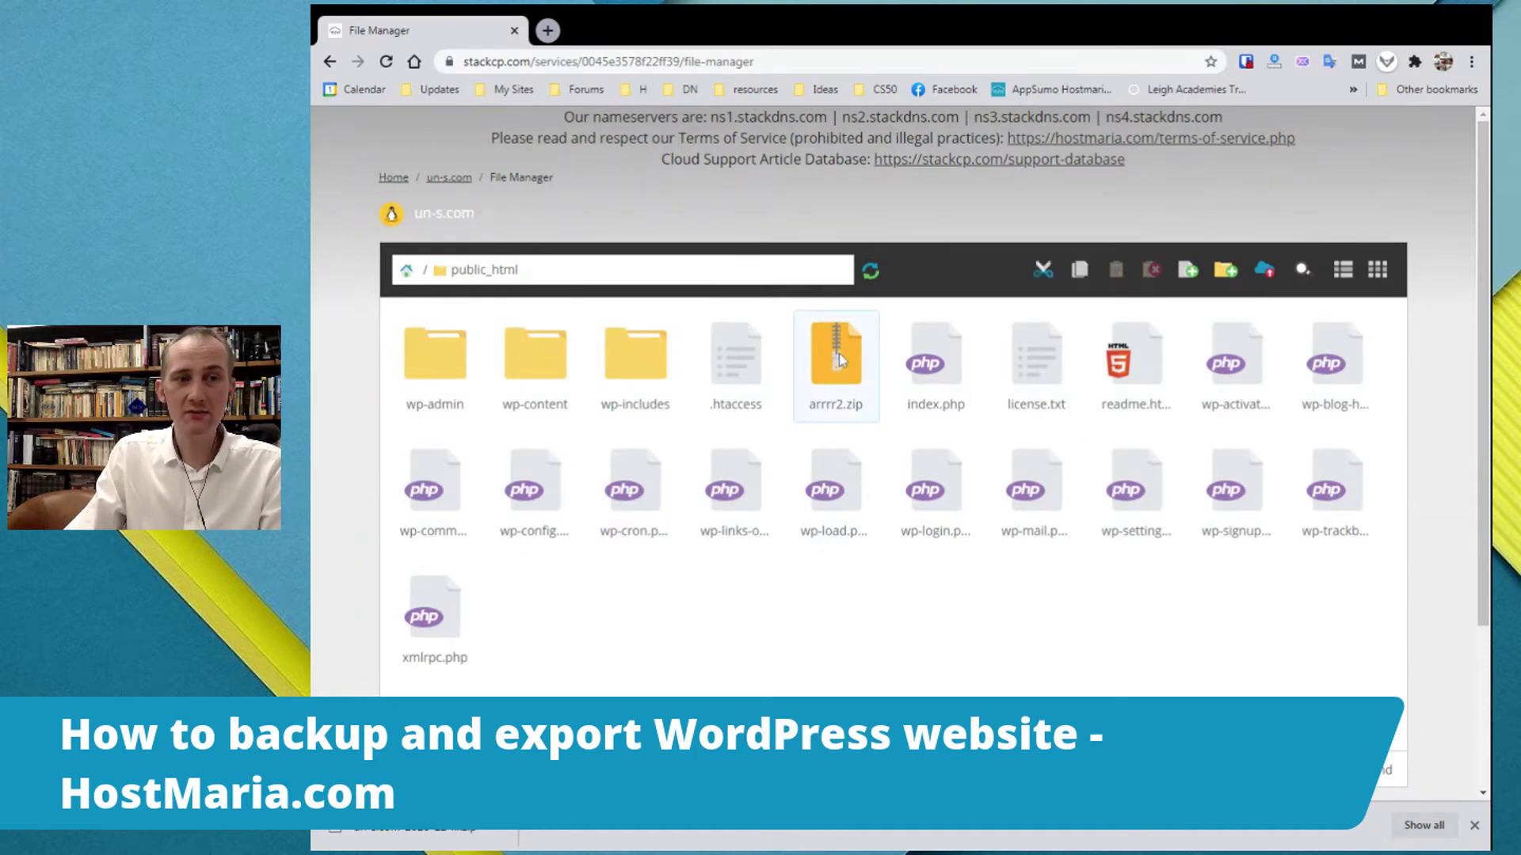
right_click(839, 360)
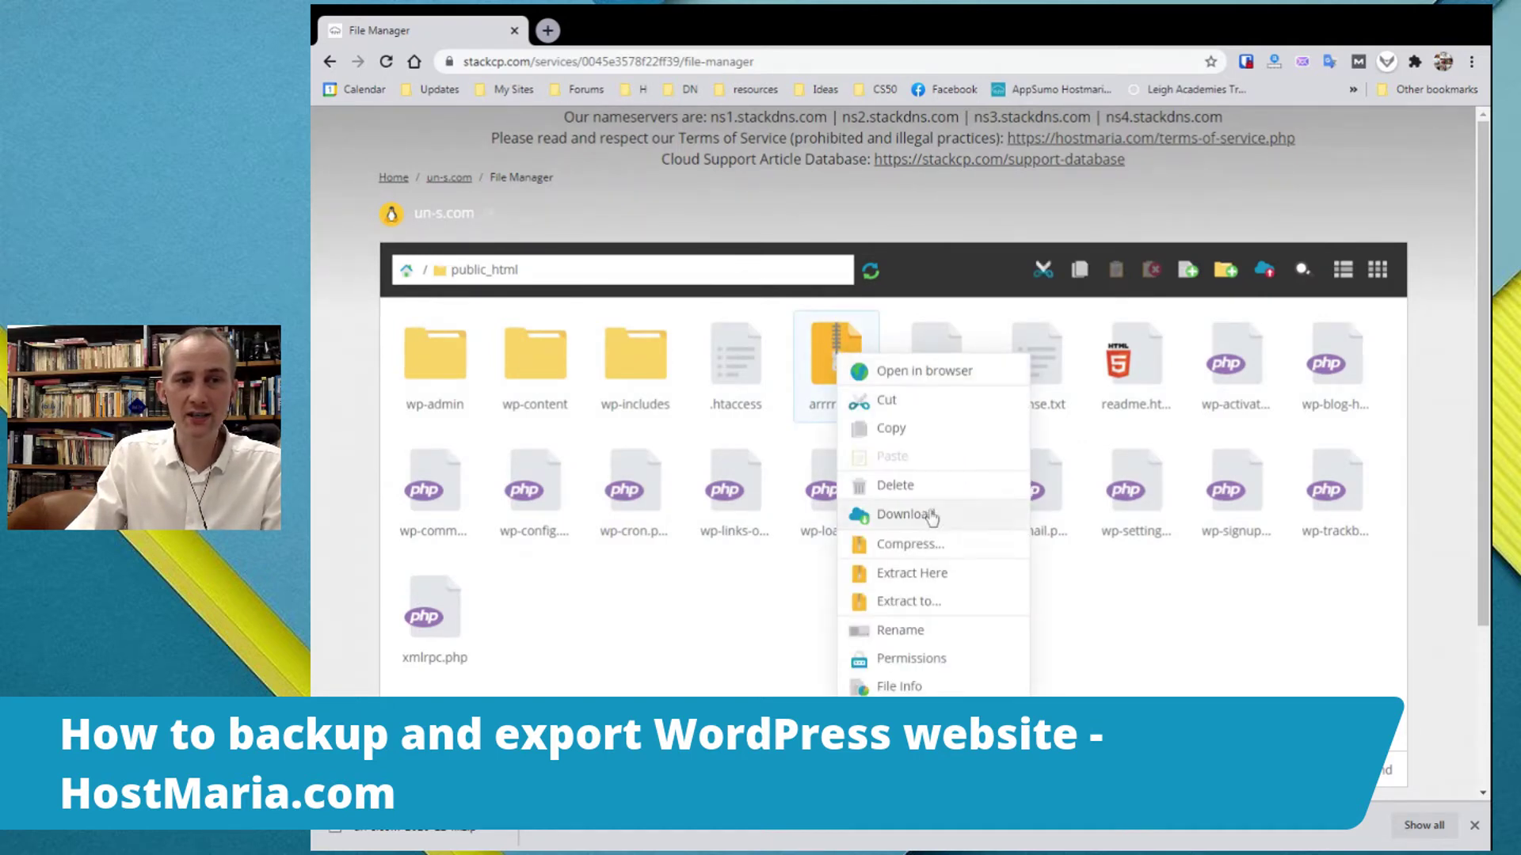
left_click(931, 515)
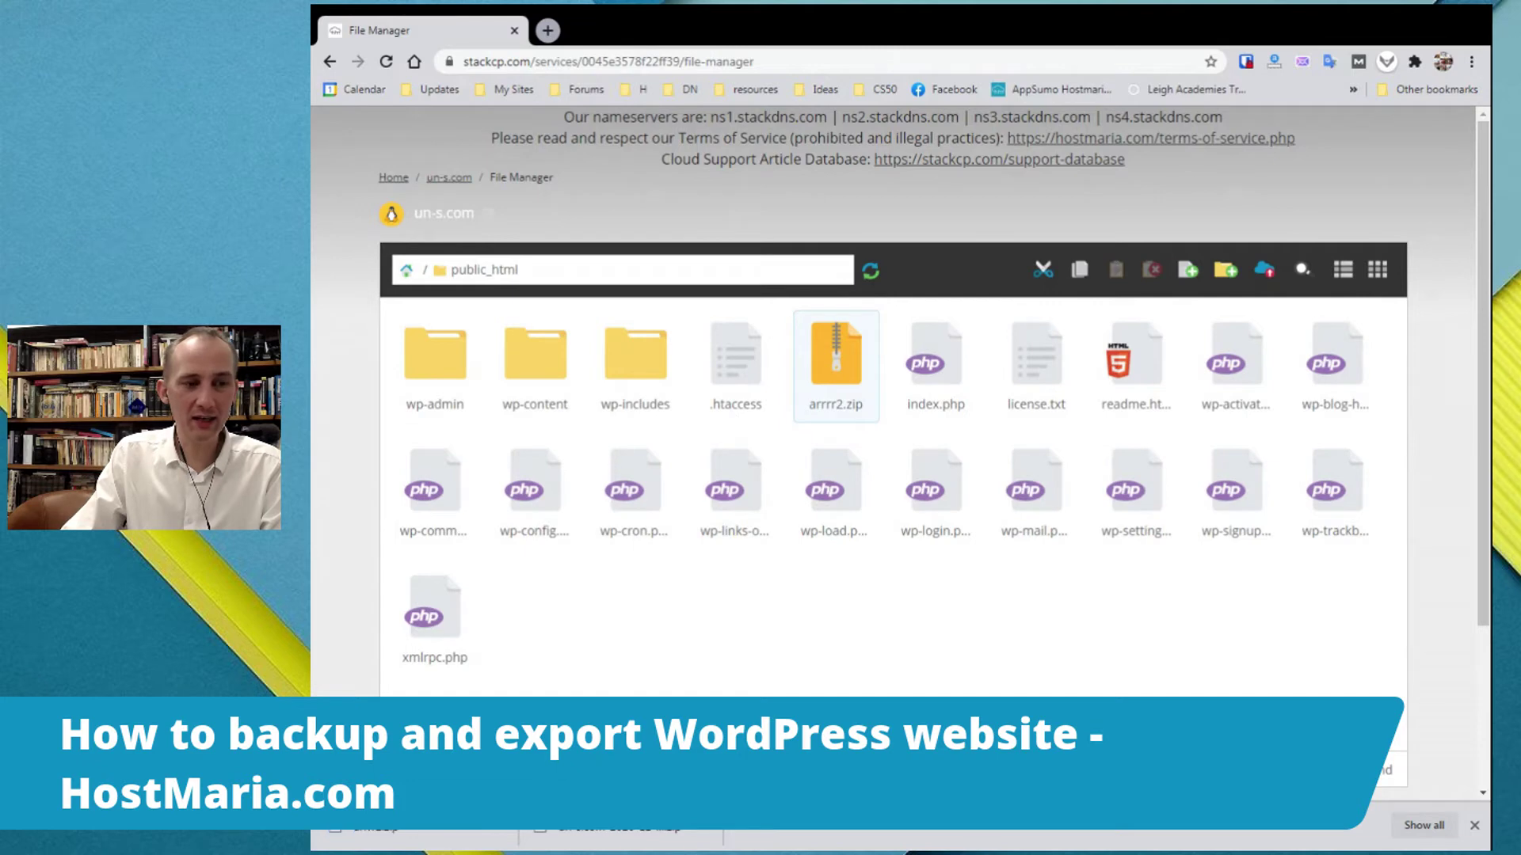
left_click(824, 611)
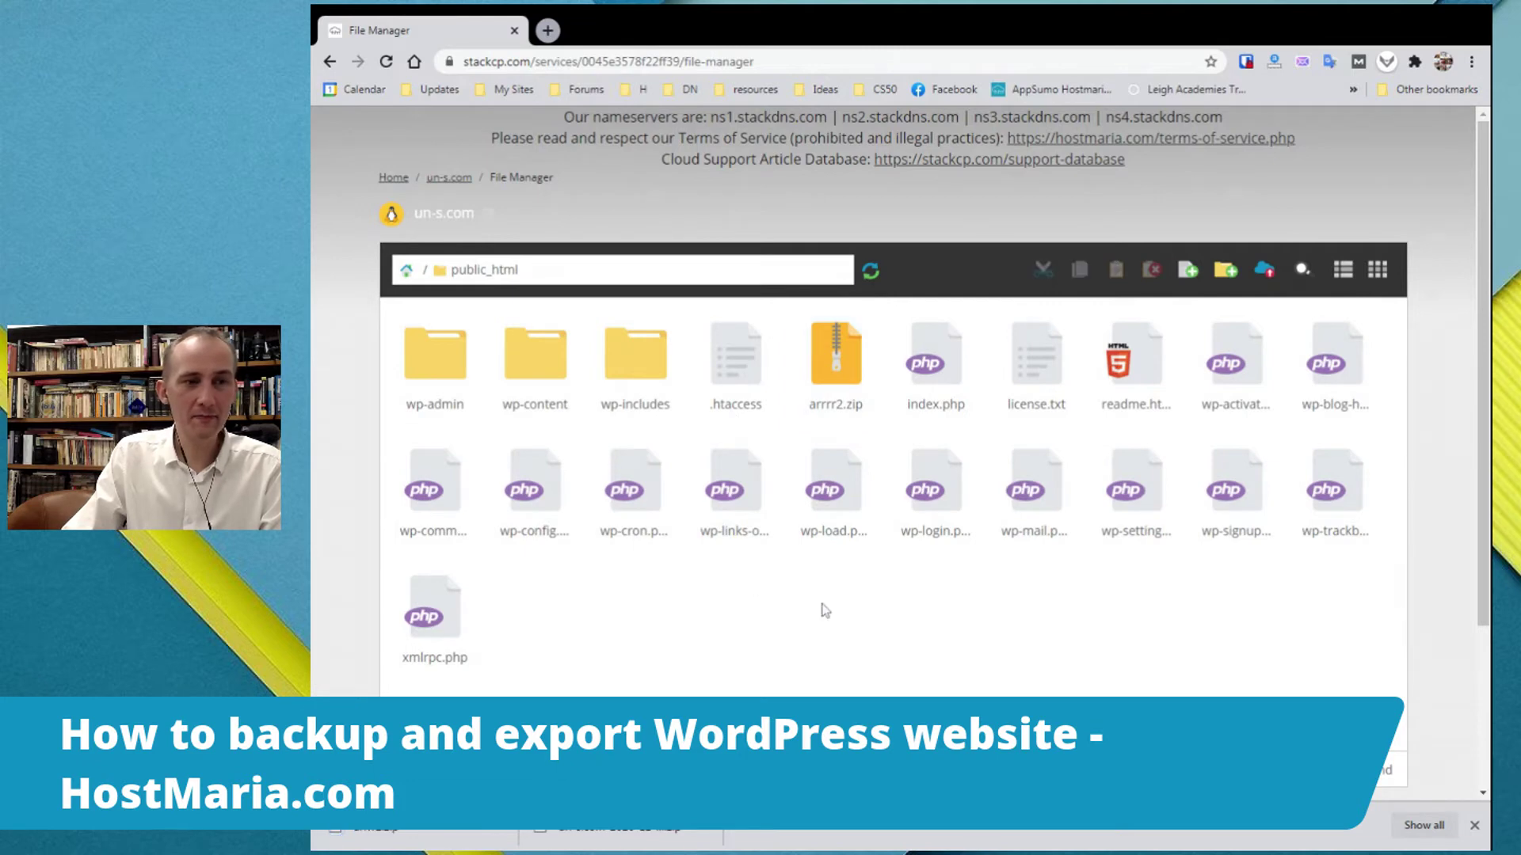
left_click(394, 179)
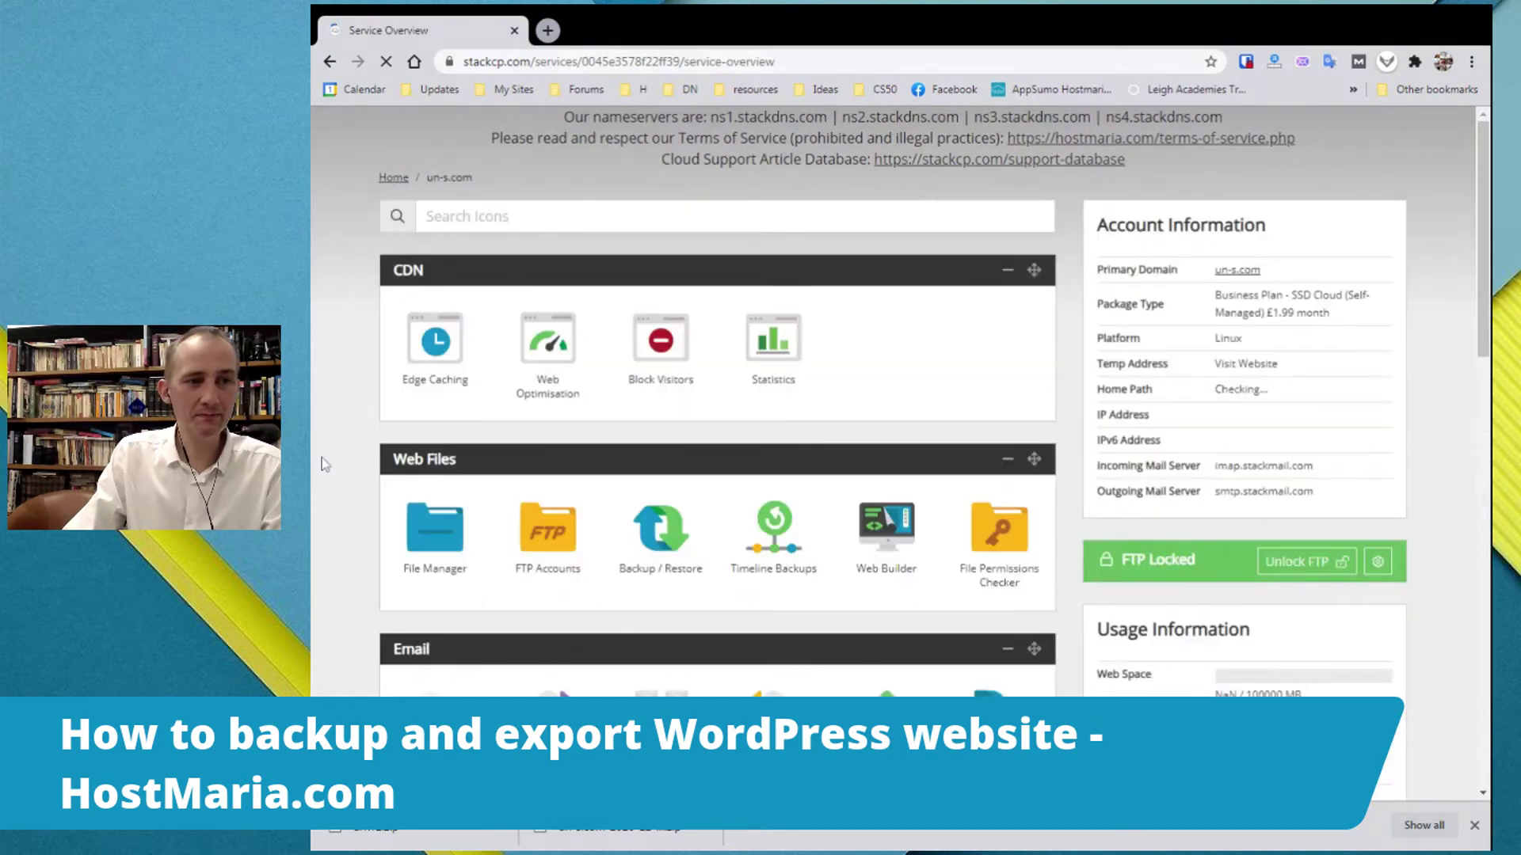
scroll(331, 454, "down", 5)
scroll(331, 454, "up", 4)
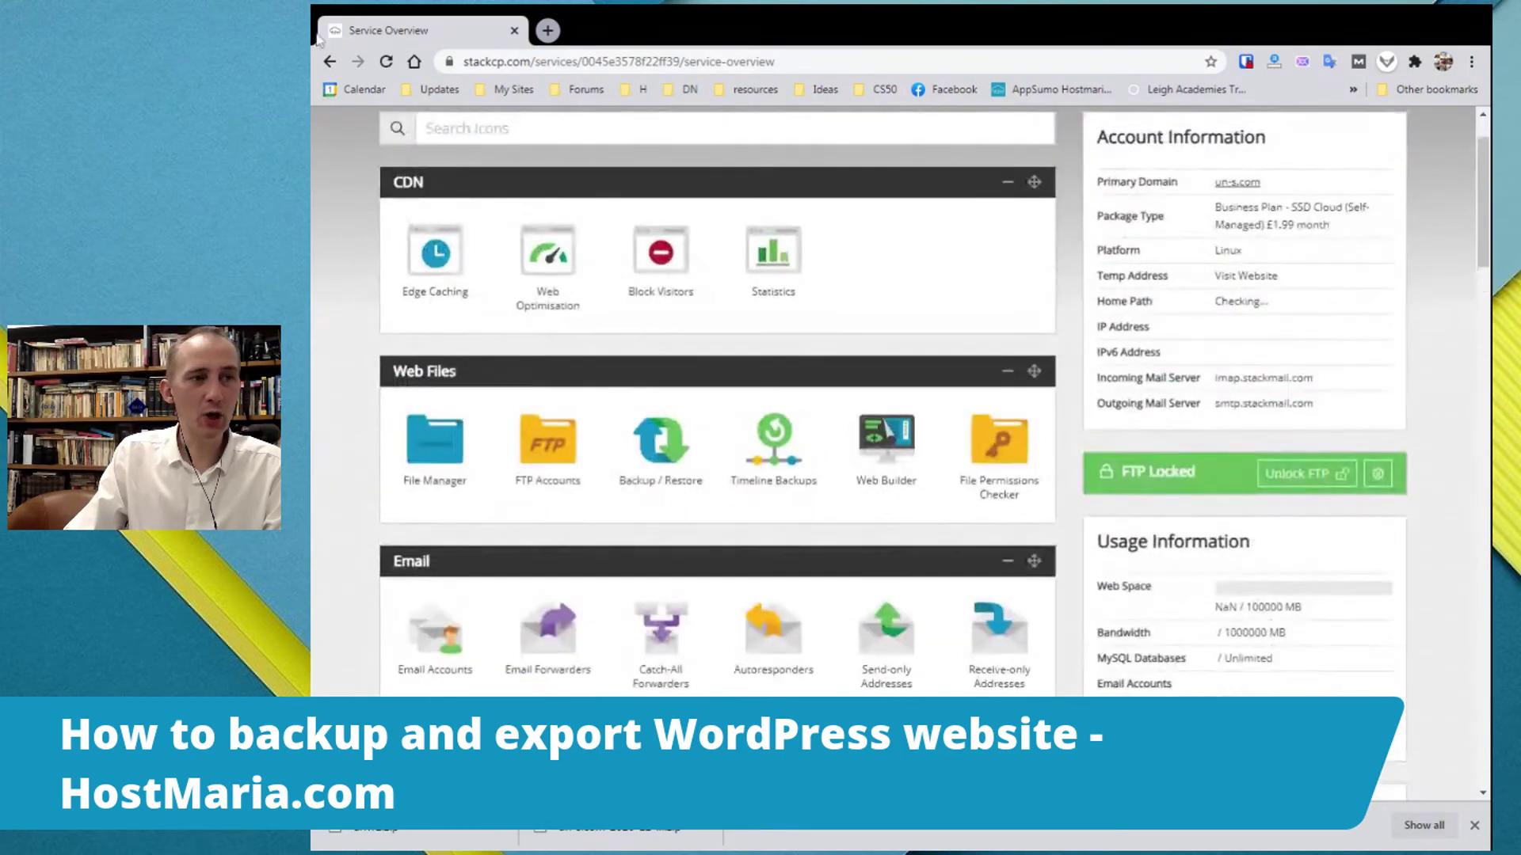
left_click(433, 434)
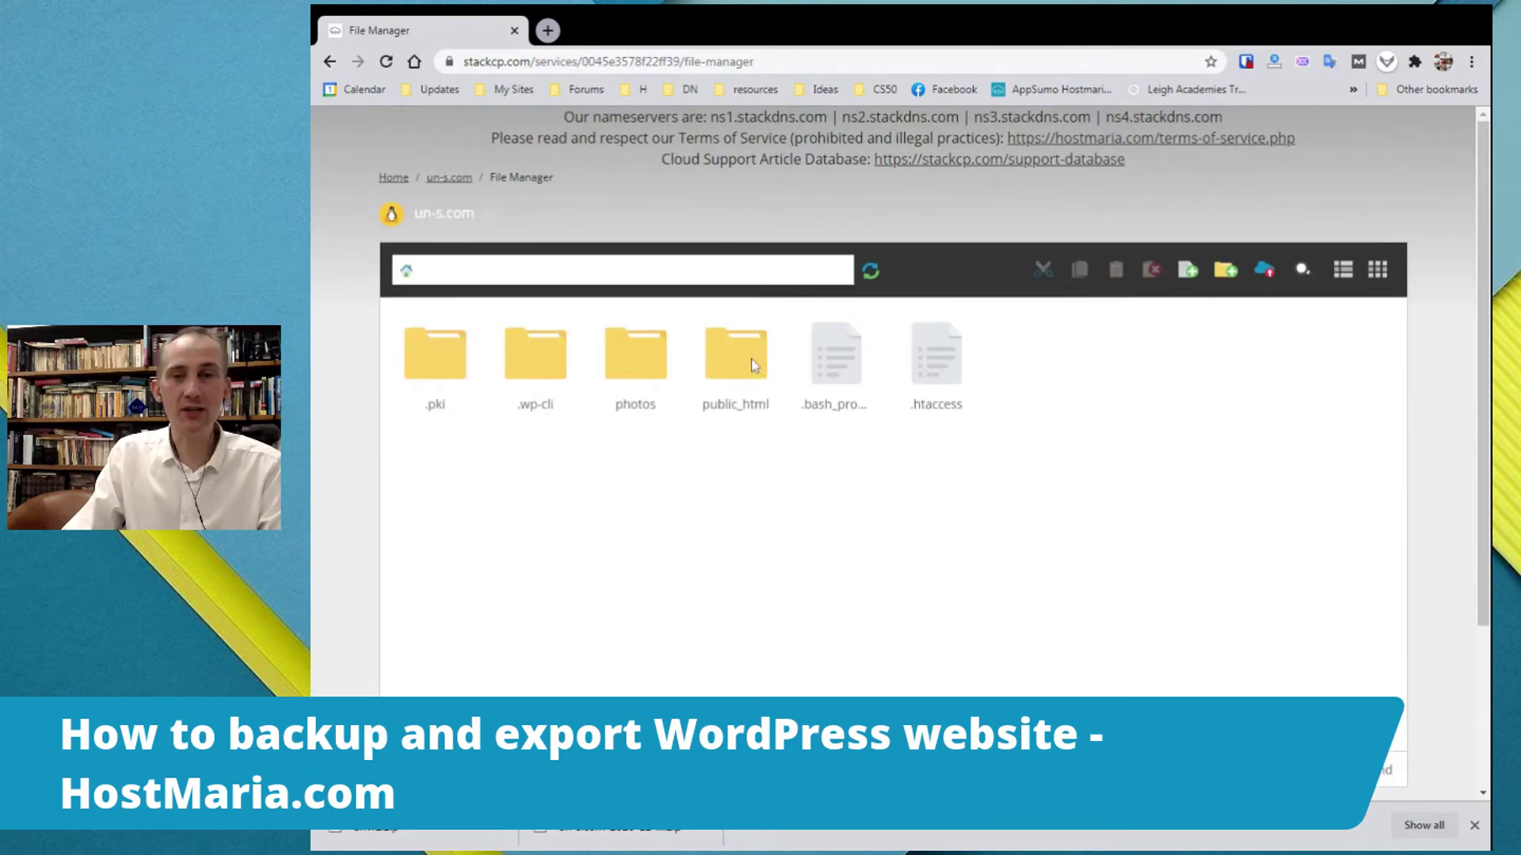
double_click(752, 365)
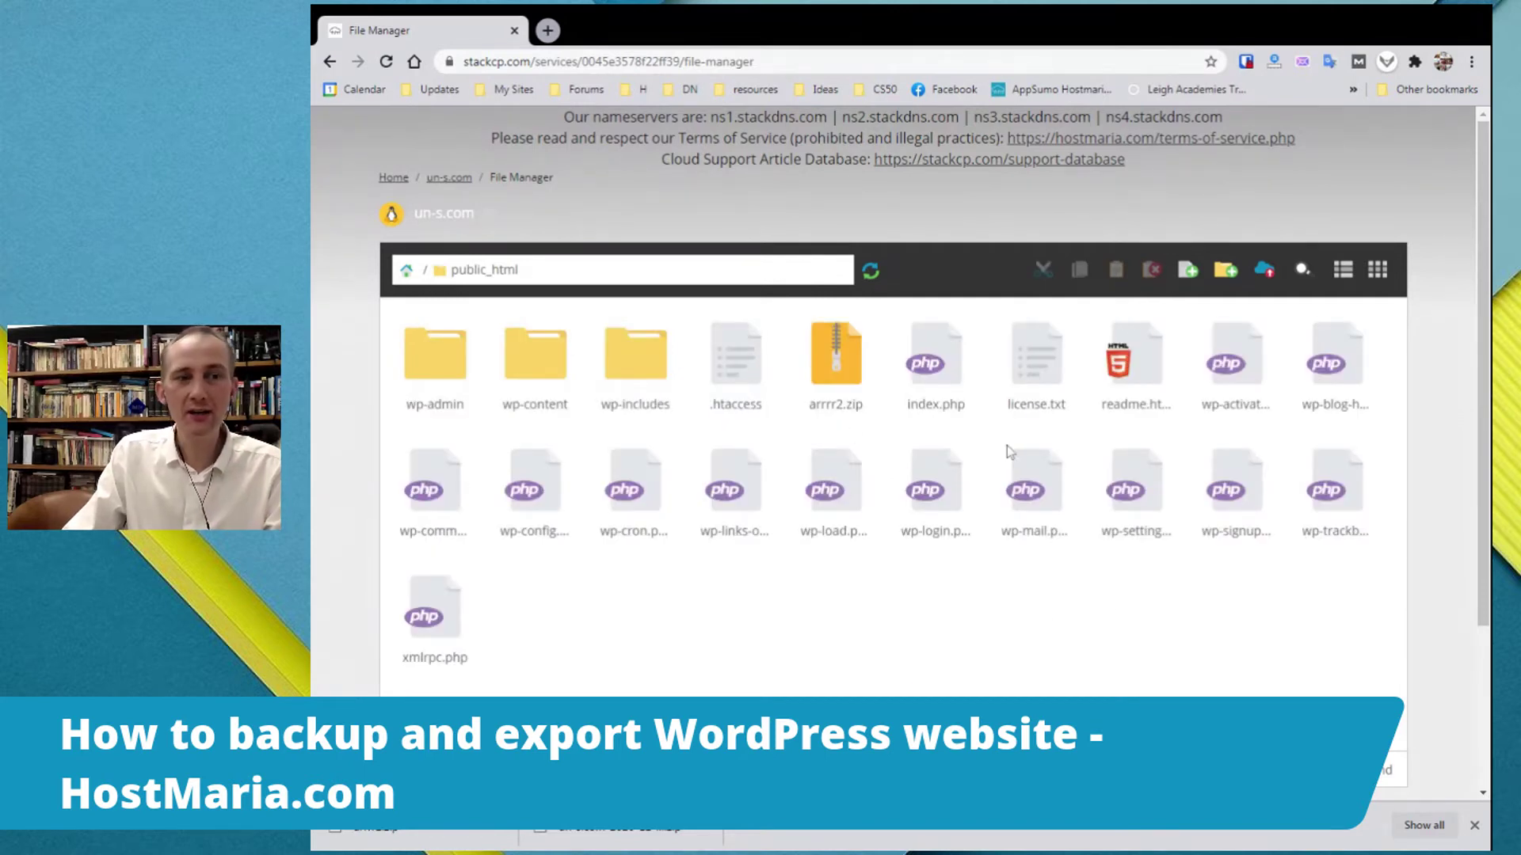
right_click(538, 502)
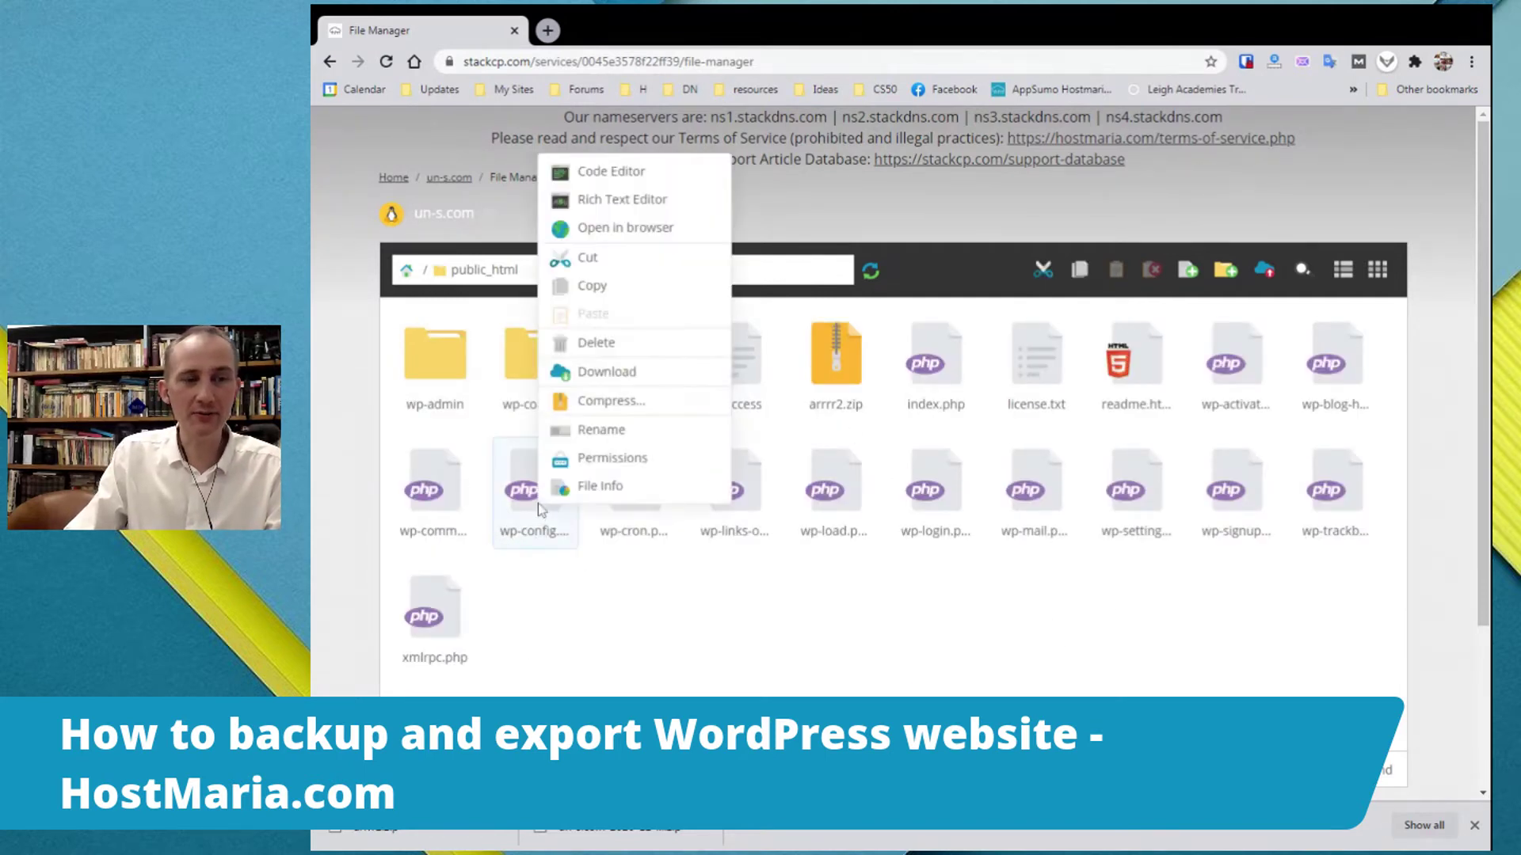
left_click(610, 173)
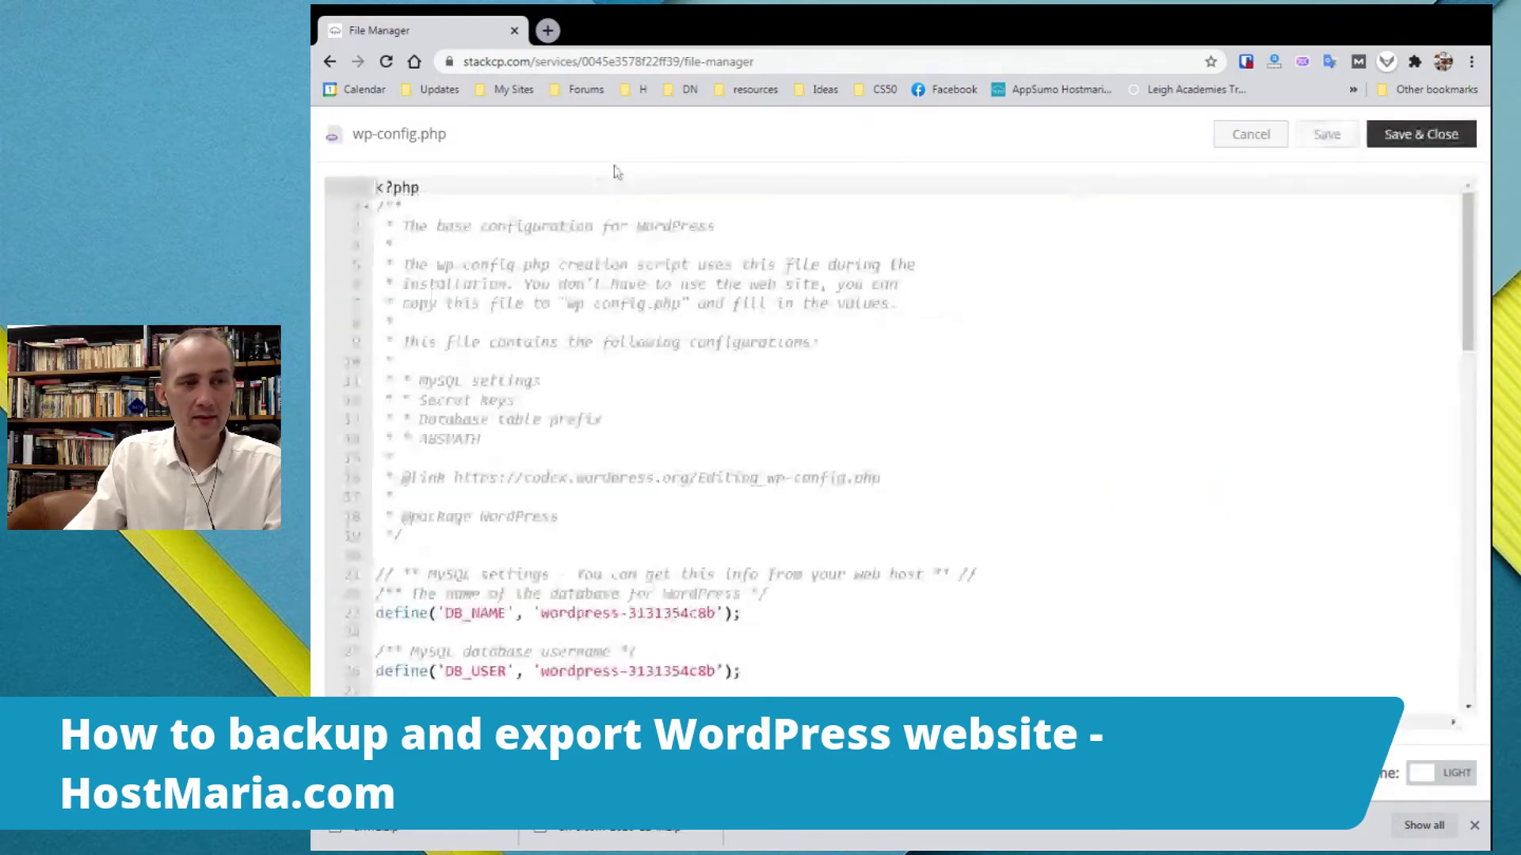
scroll(895, 435, "down", 2)
left_click(377, 449)
left_click_drag(540, 506, 716, 507)
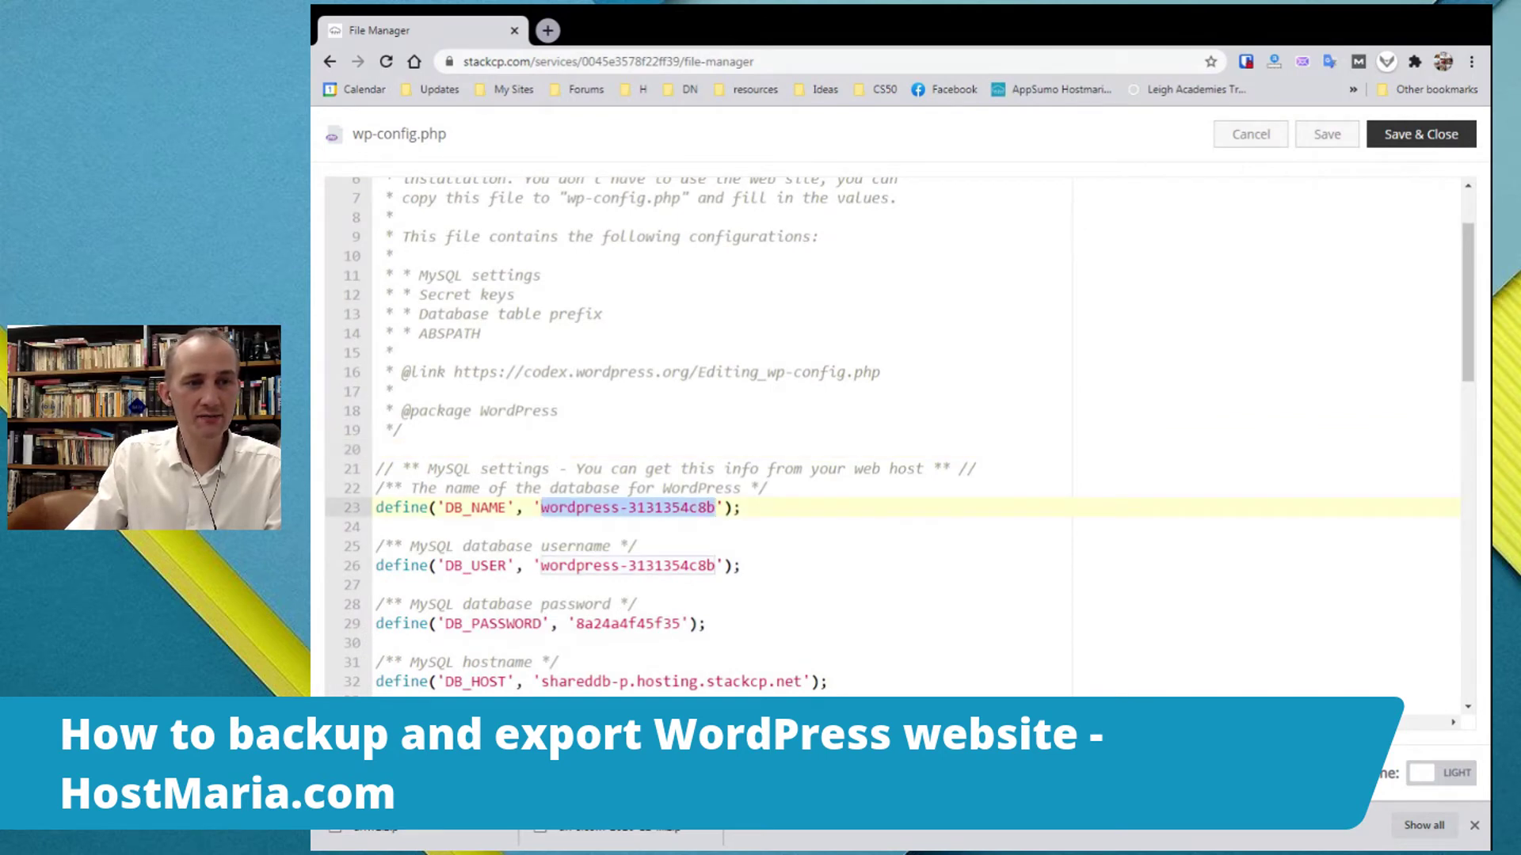
left_click(691, 508)
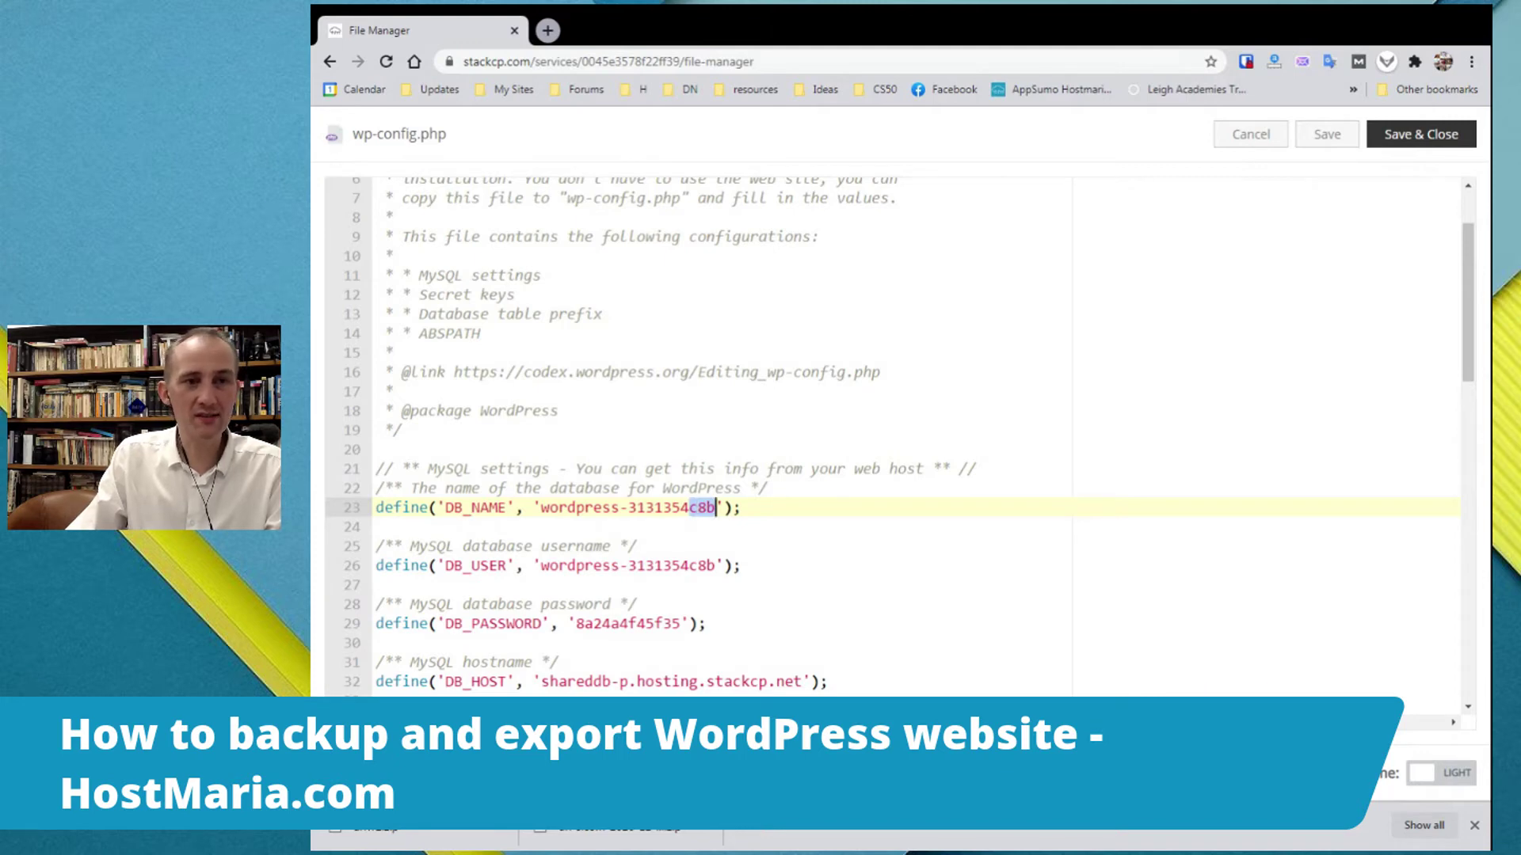
left_click(1234, 136)
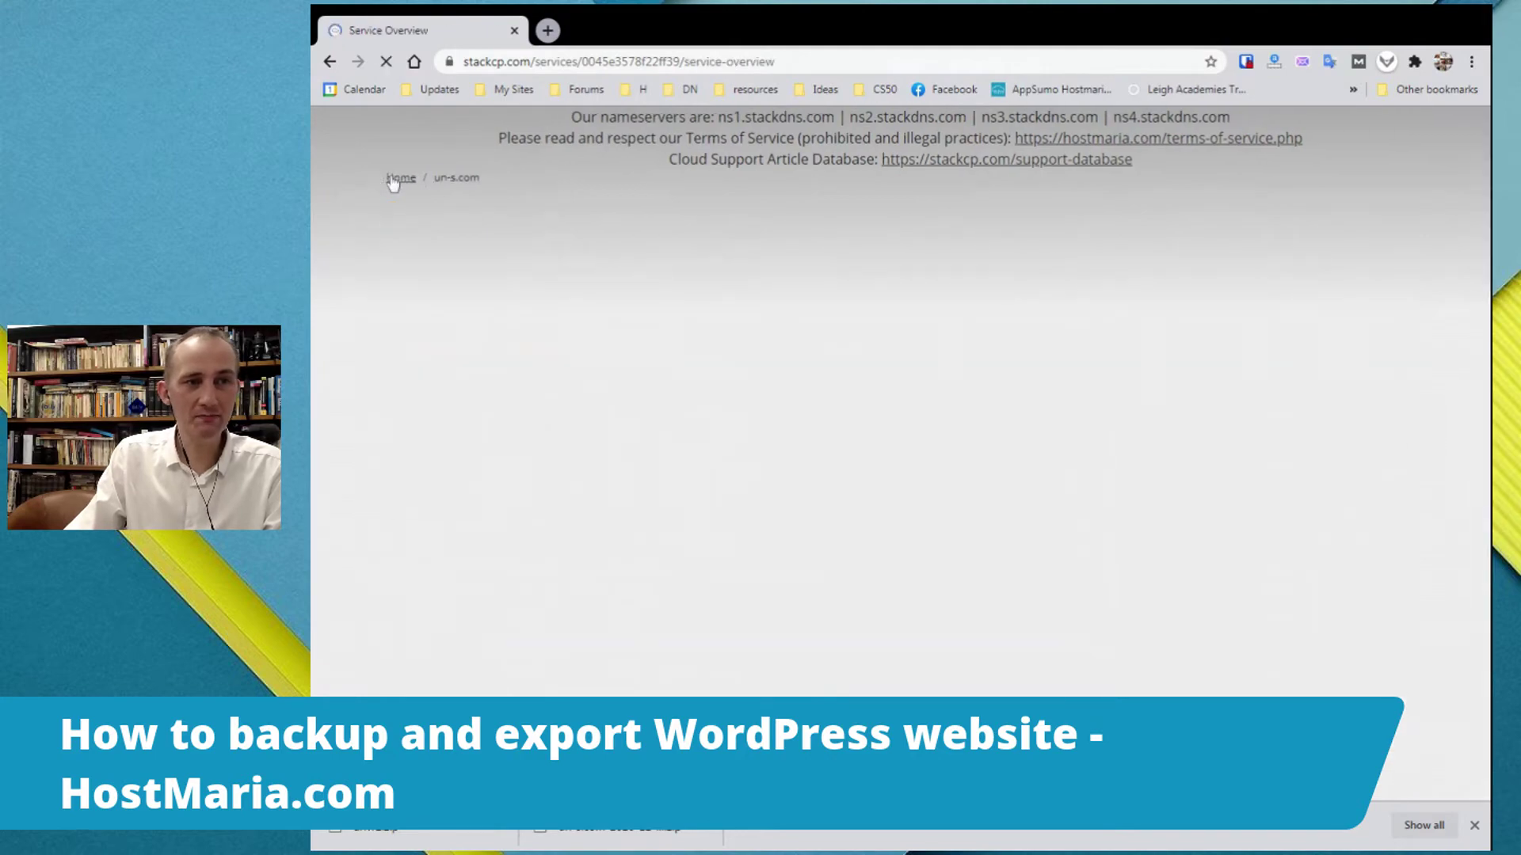
Log in to phpMyAdmin on shareddb-p.hosting.stackcp.net for the wordpress-3131354c8b database
scroll(363, 540, "down", 6)
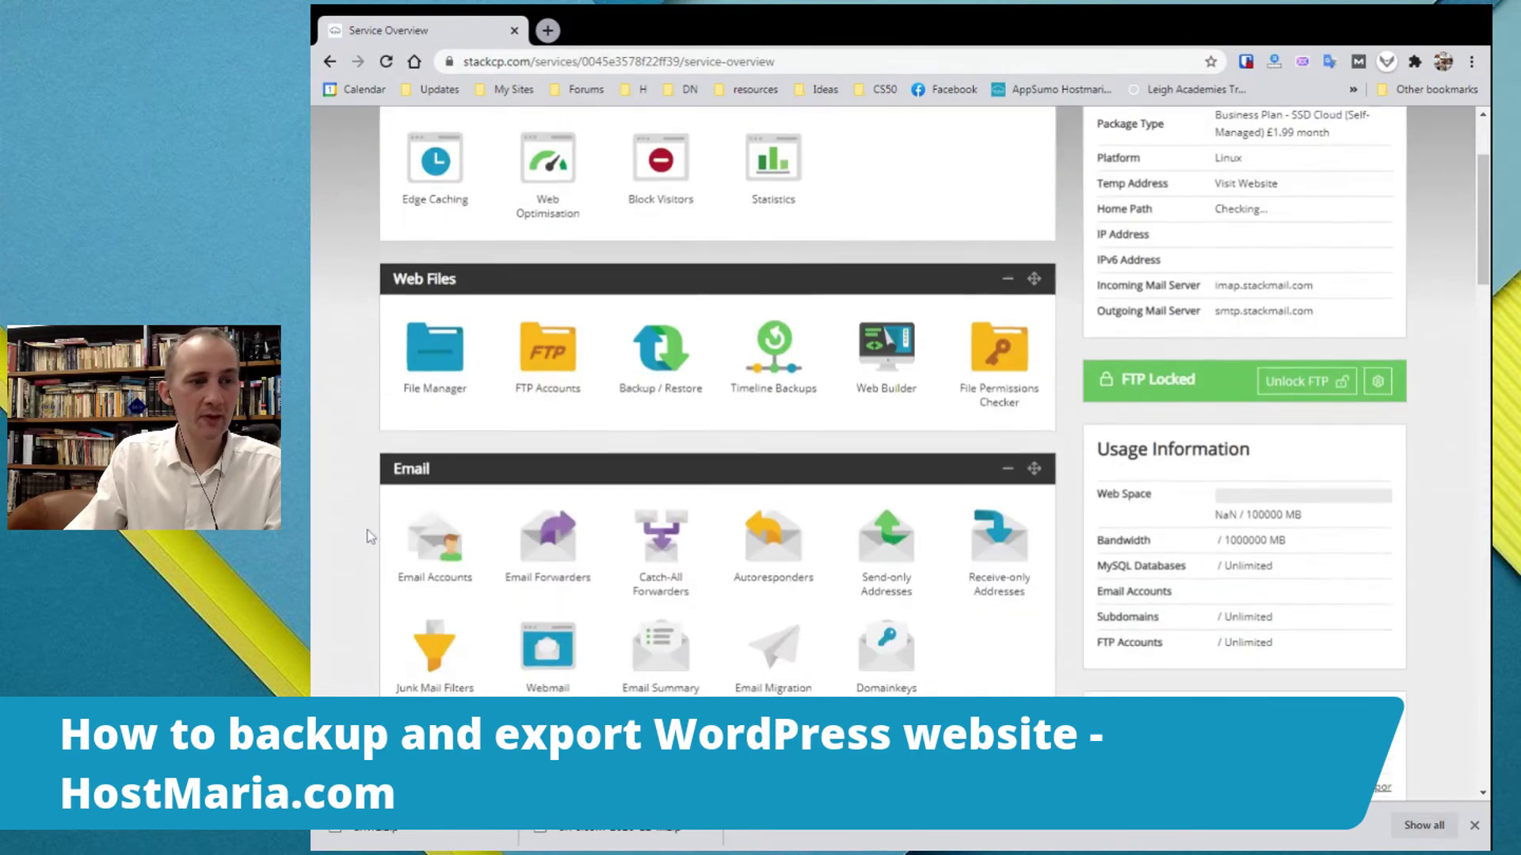
left_click(435, 495)
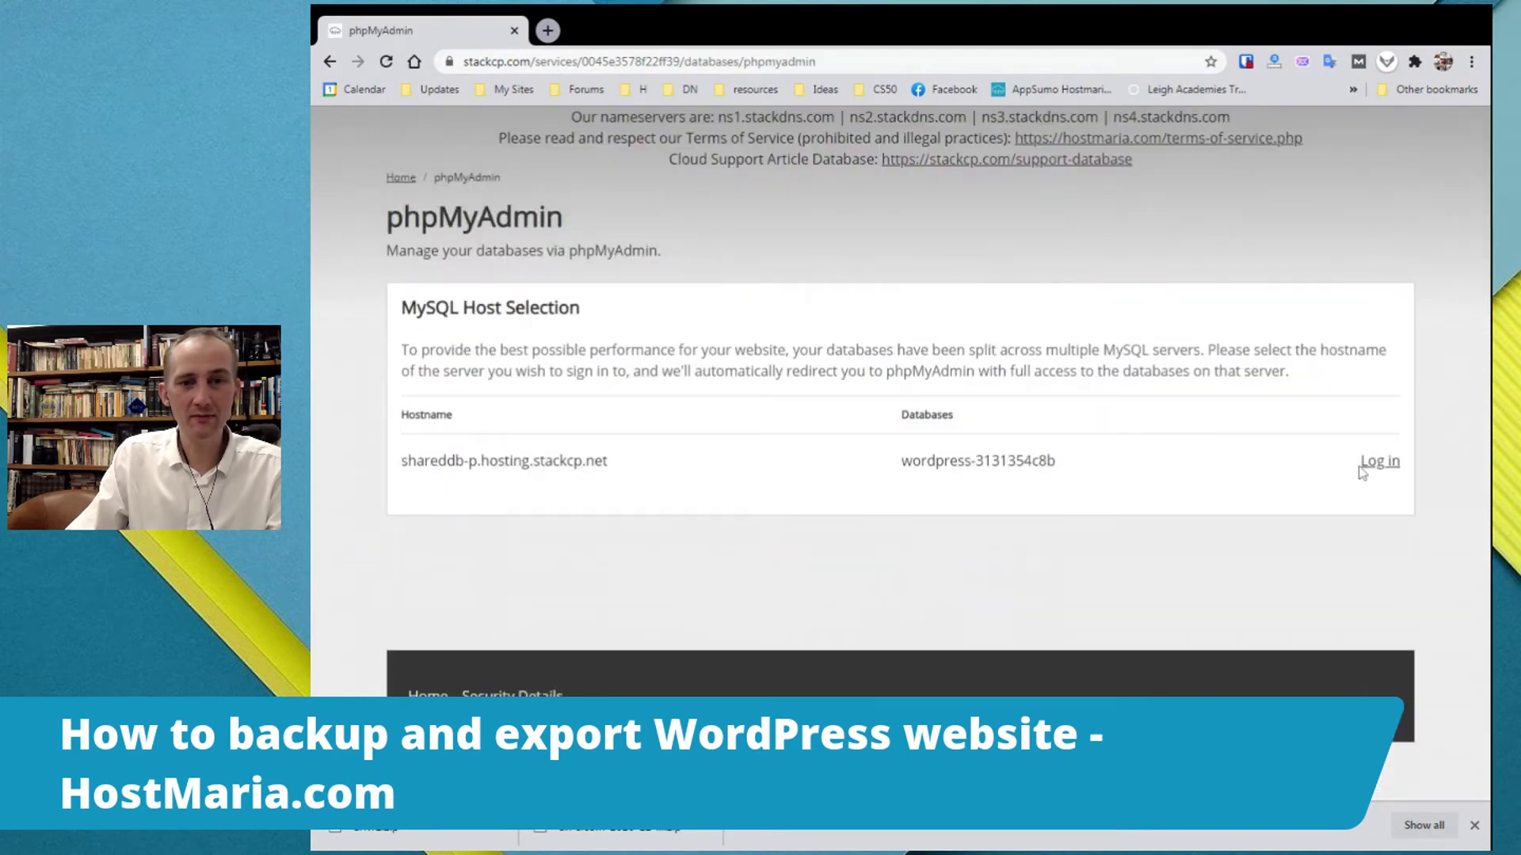
left_click_drag(1070, 461, 1023, 461)
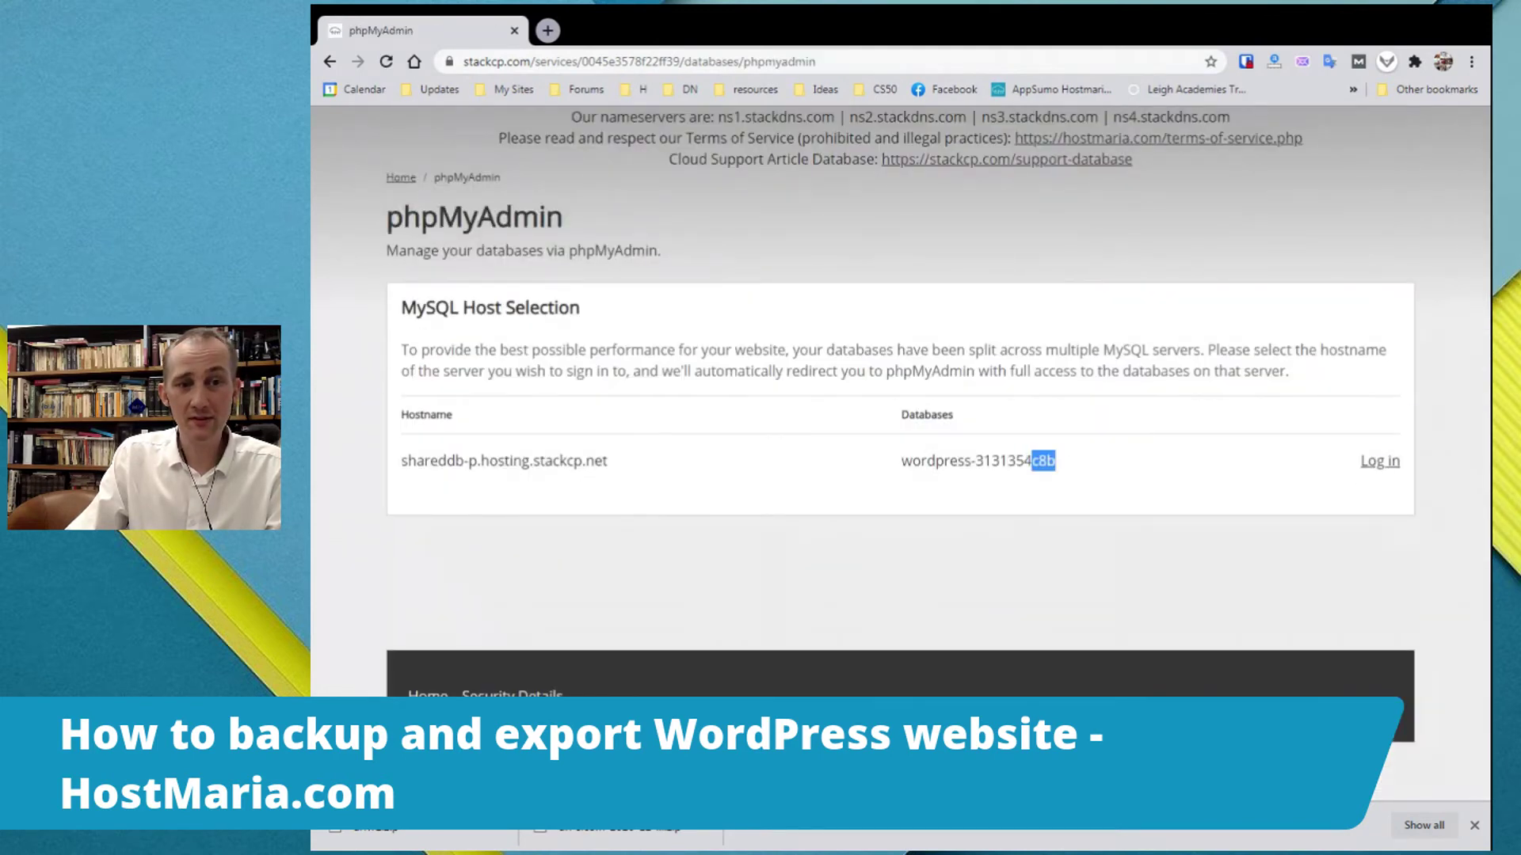
left_click(1373, 466)
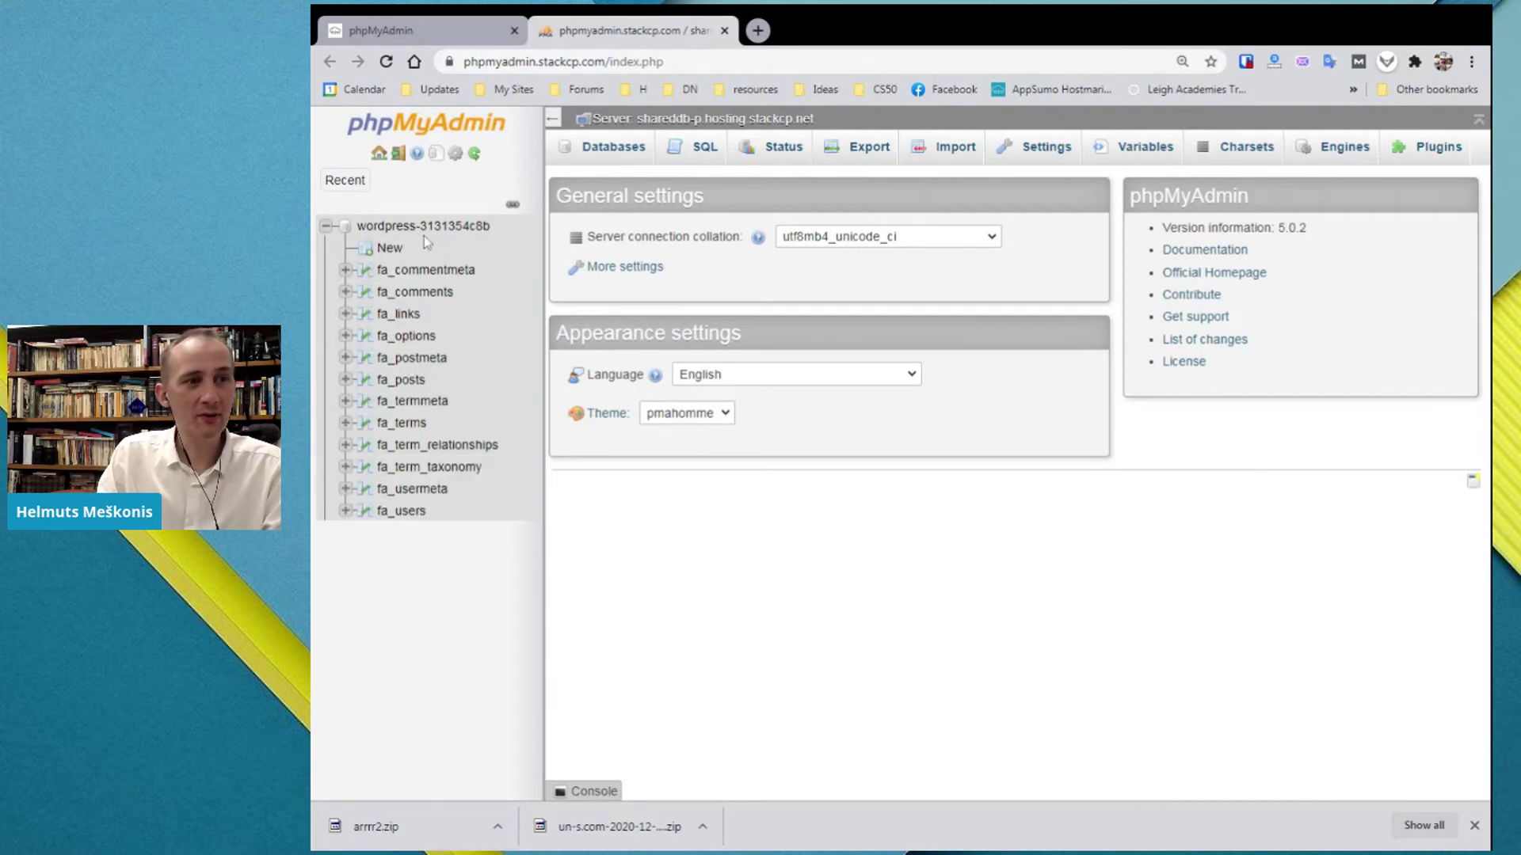
Export the wordpress-3131354c8b database as SQL using the Quick method
left_click(444, 230)
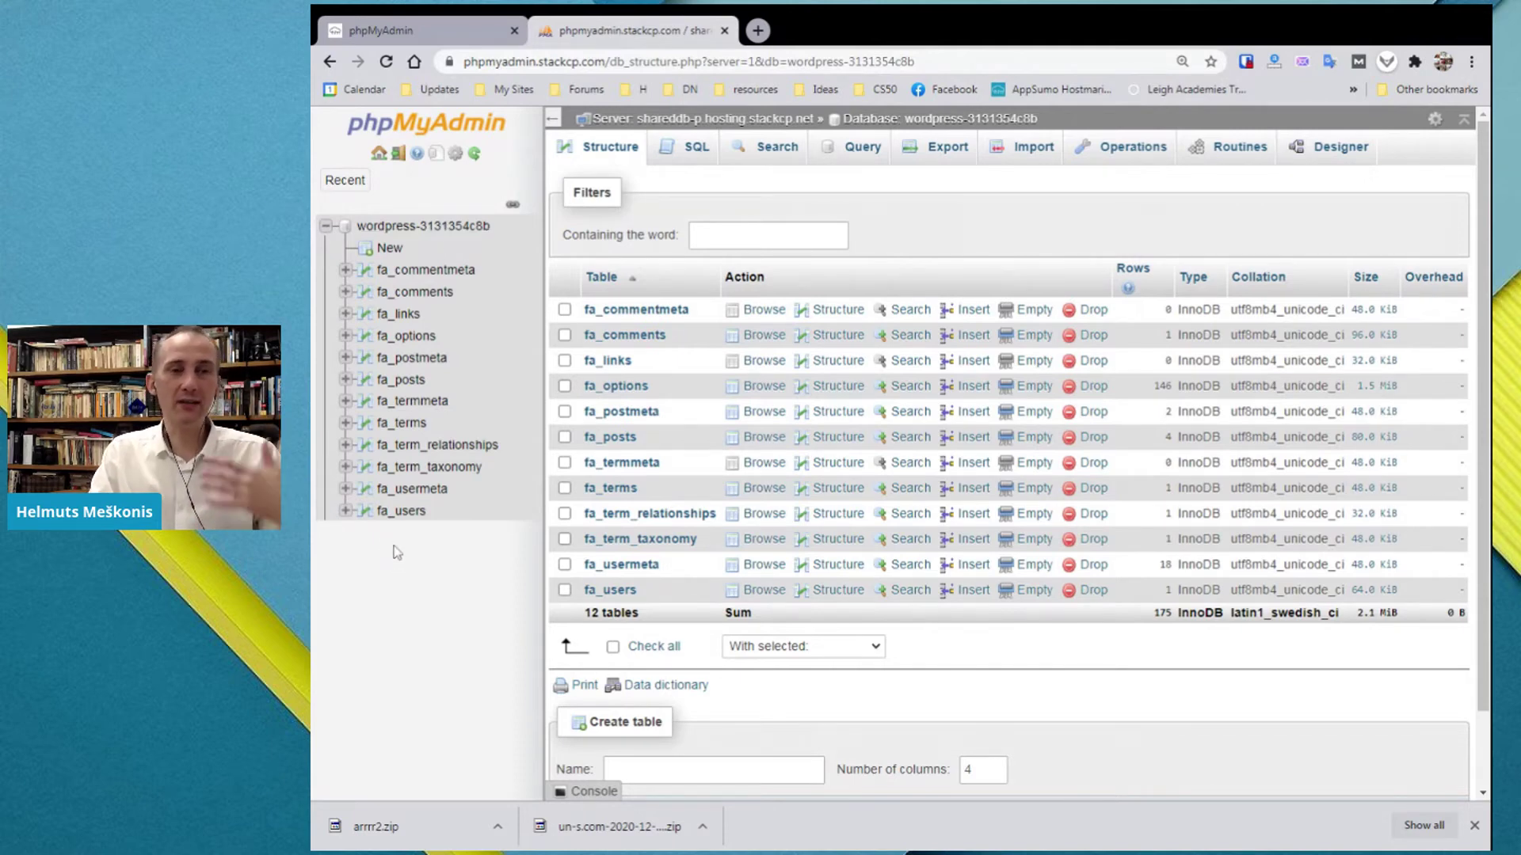
left_click(327, 230)
left_click(326, 229)
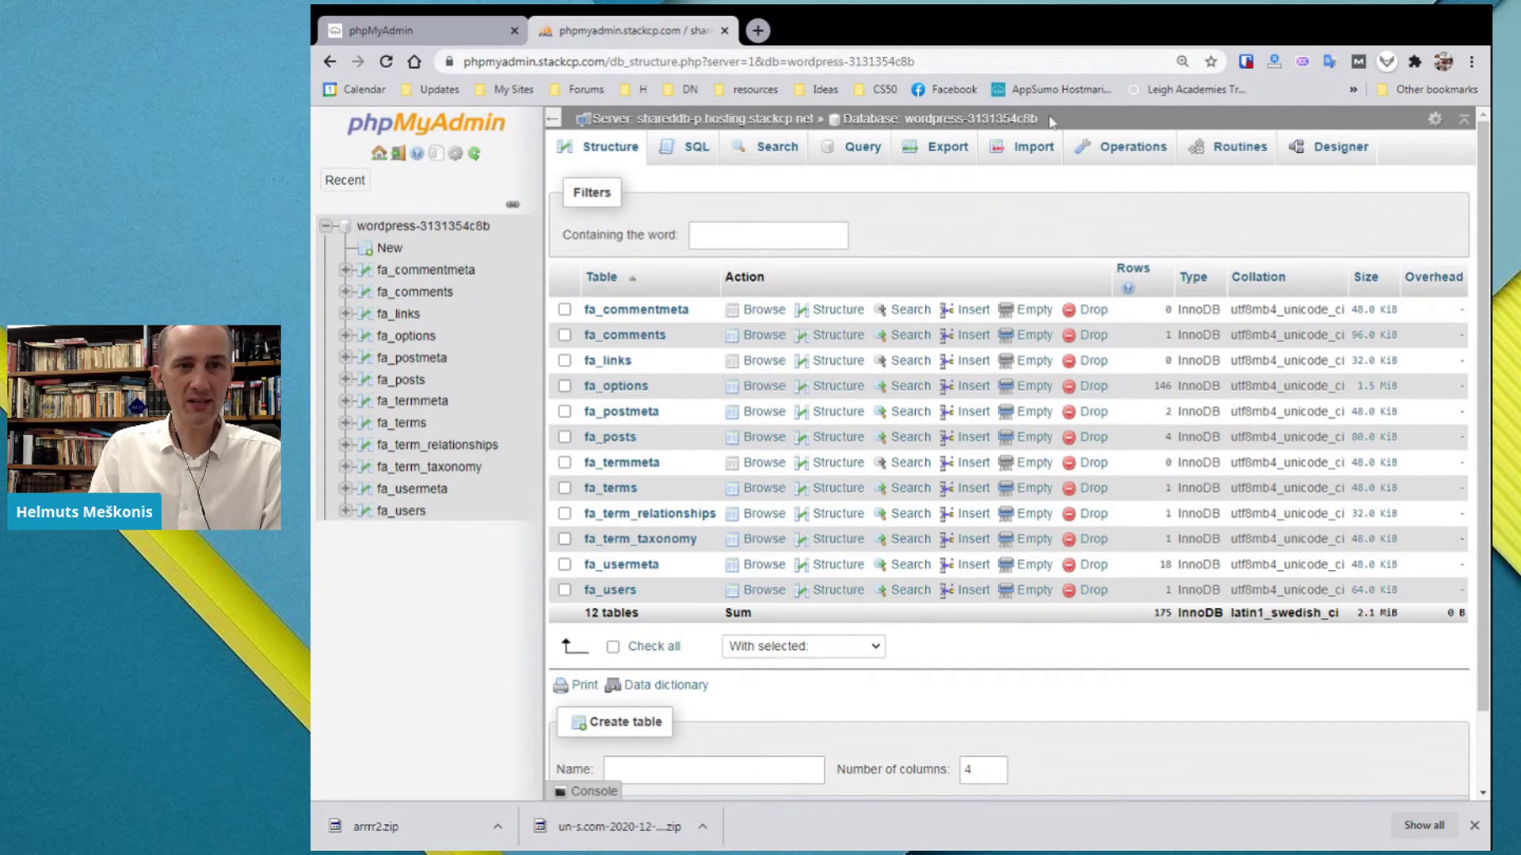
left_click_drag(1051, 120, 967, 119)
left_click(974, 197)
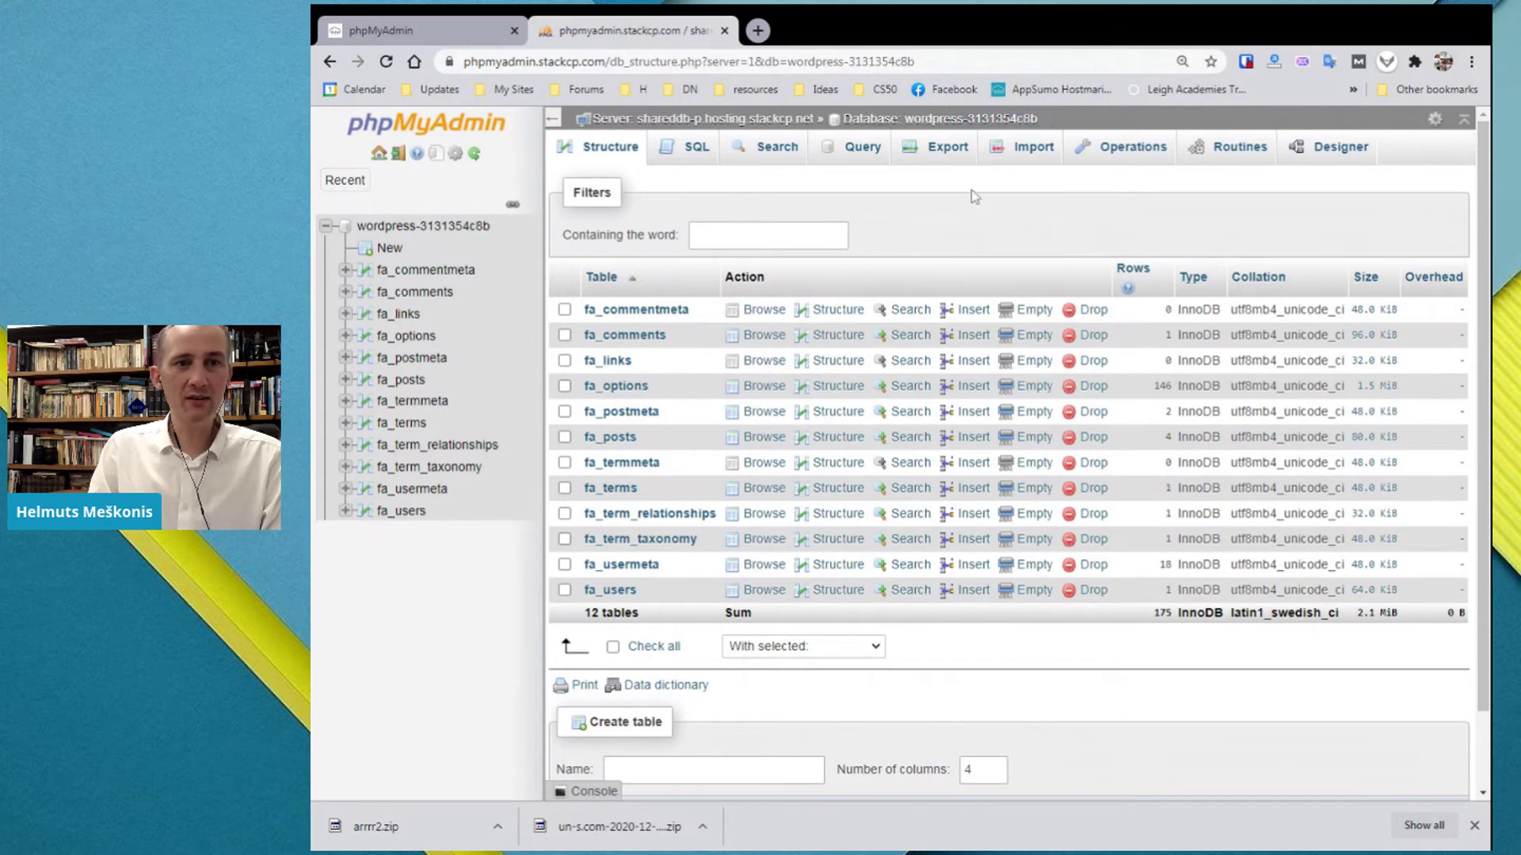
left_click(933, 152)
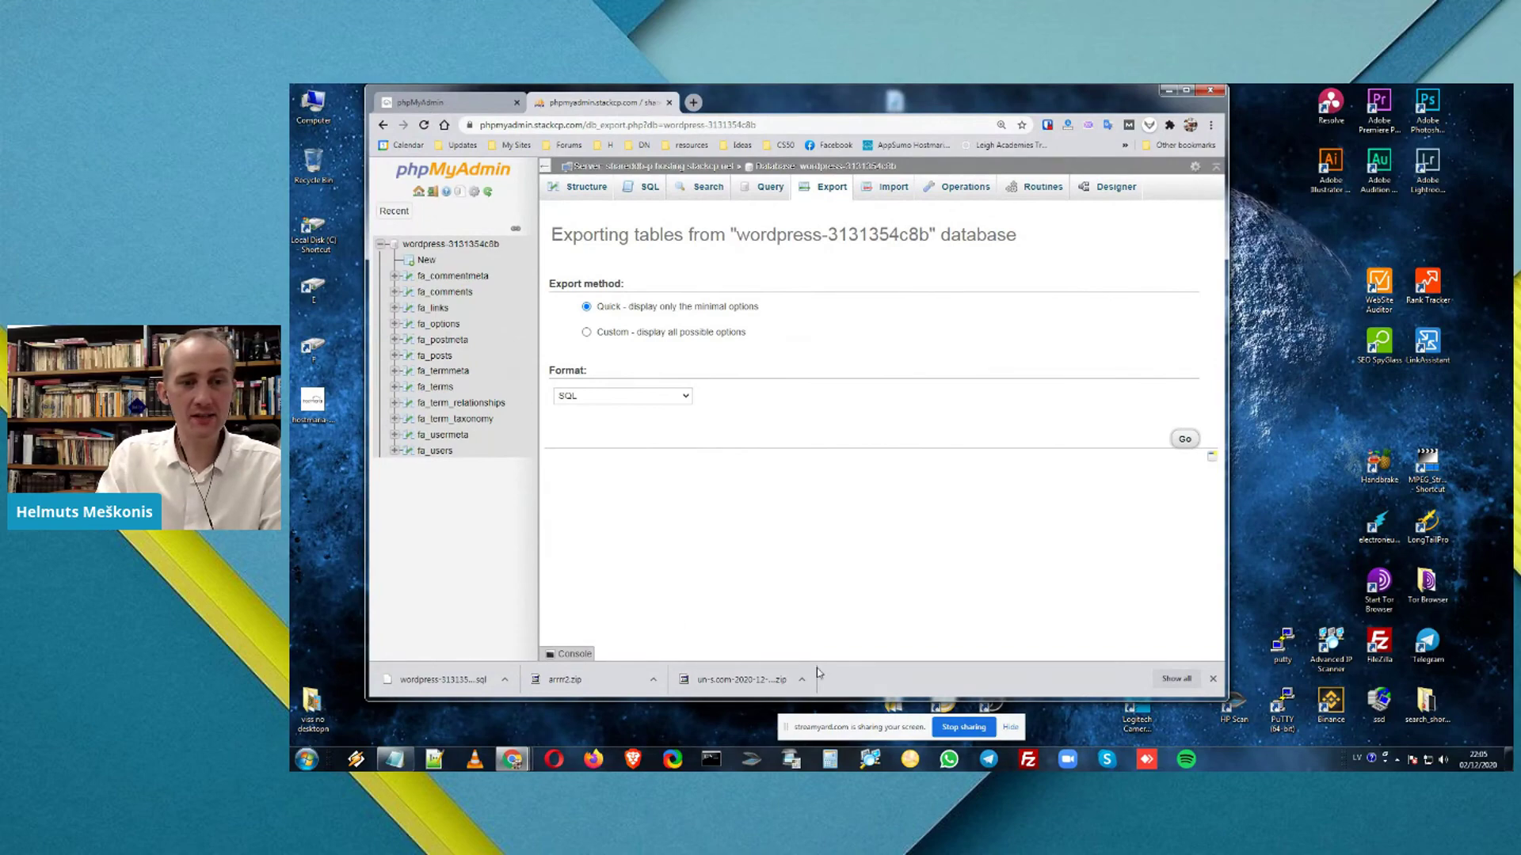
Extract the downloaded arrrr2.zip with 7-Zip into an arrrr2 folder in Downloads
left_click(654, 684)
left_click(696, 638)
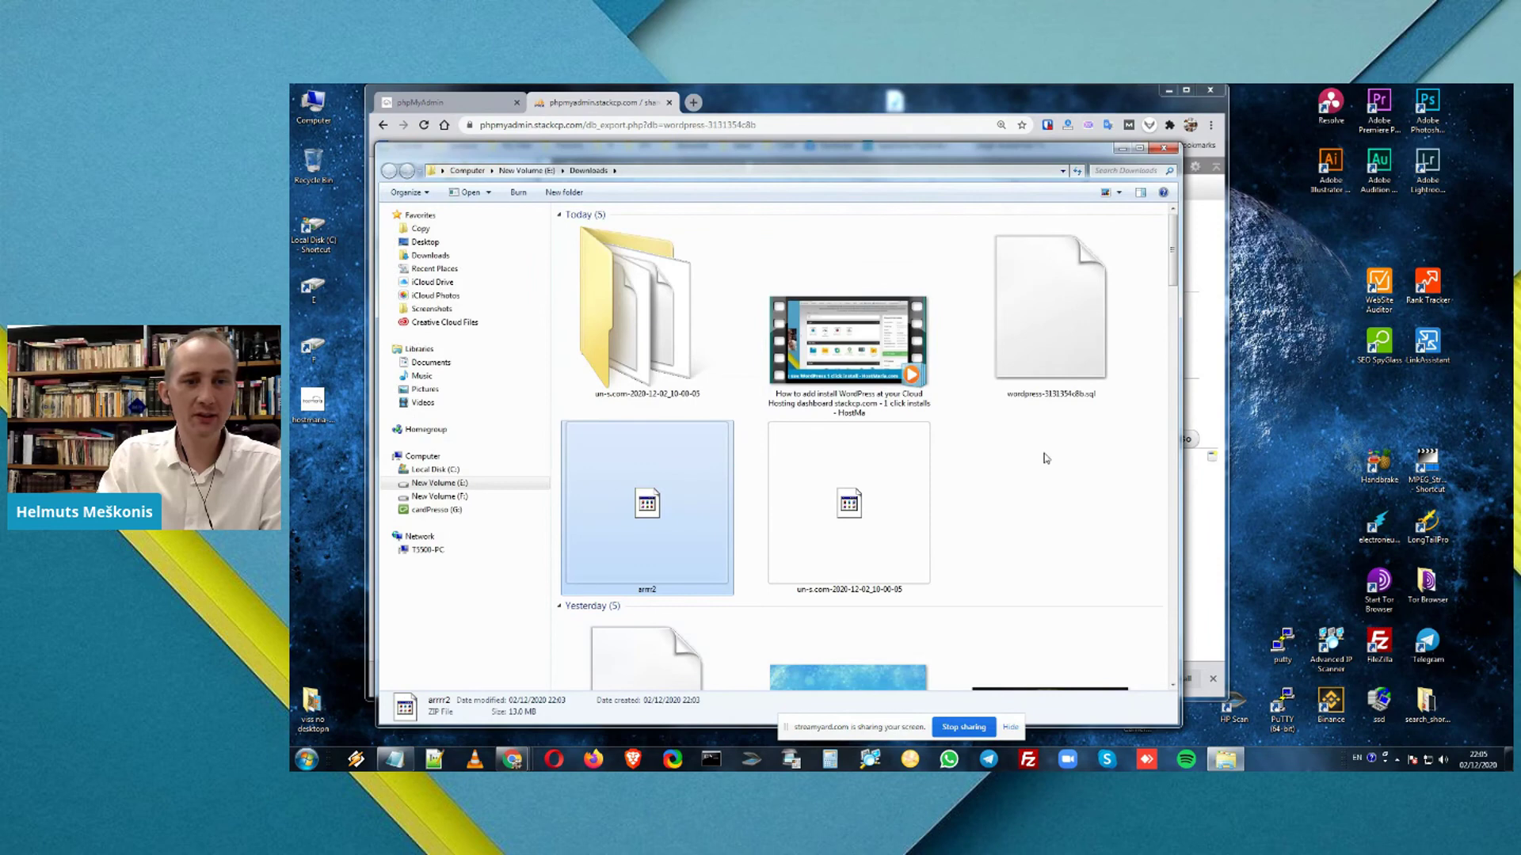
right_click(671, 518)
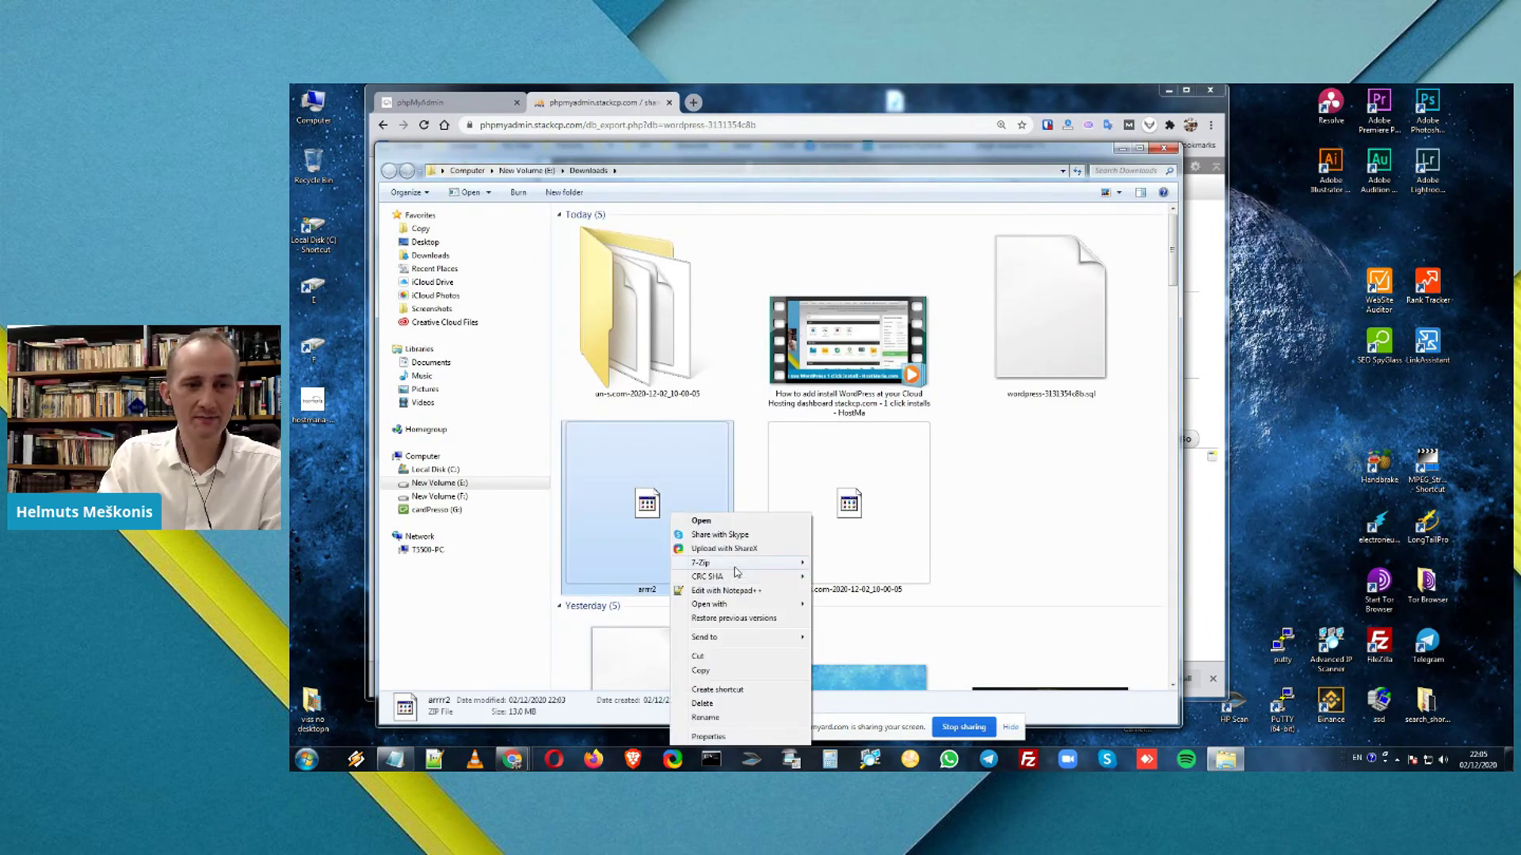
mouse_move(735, 566)
left_click(881, 621)
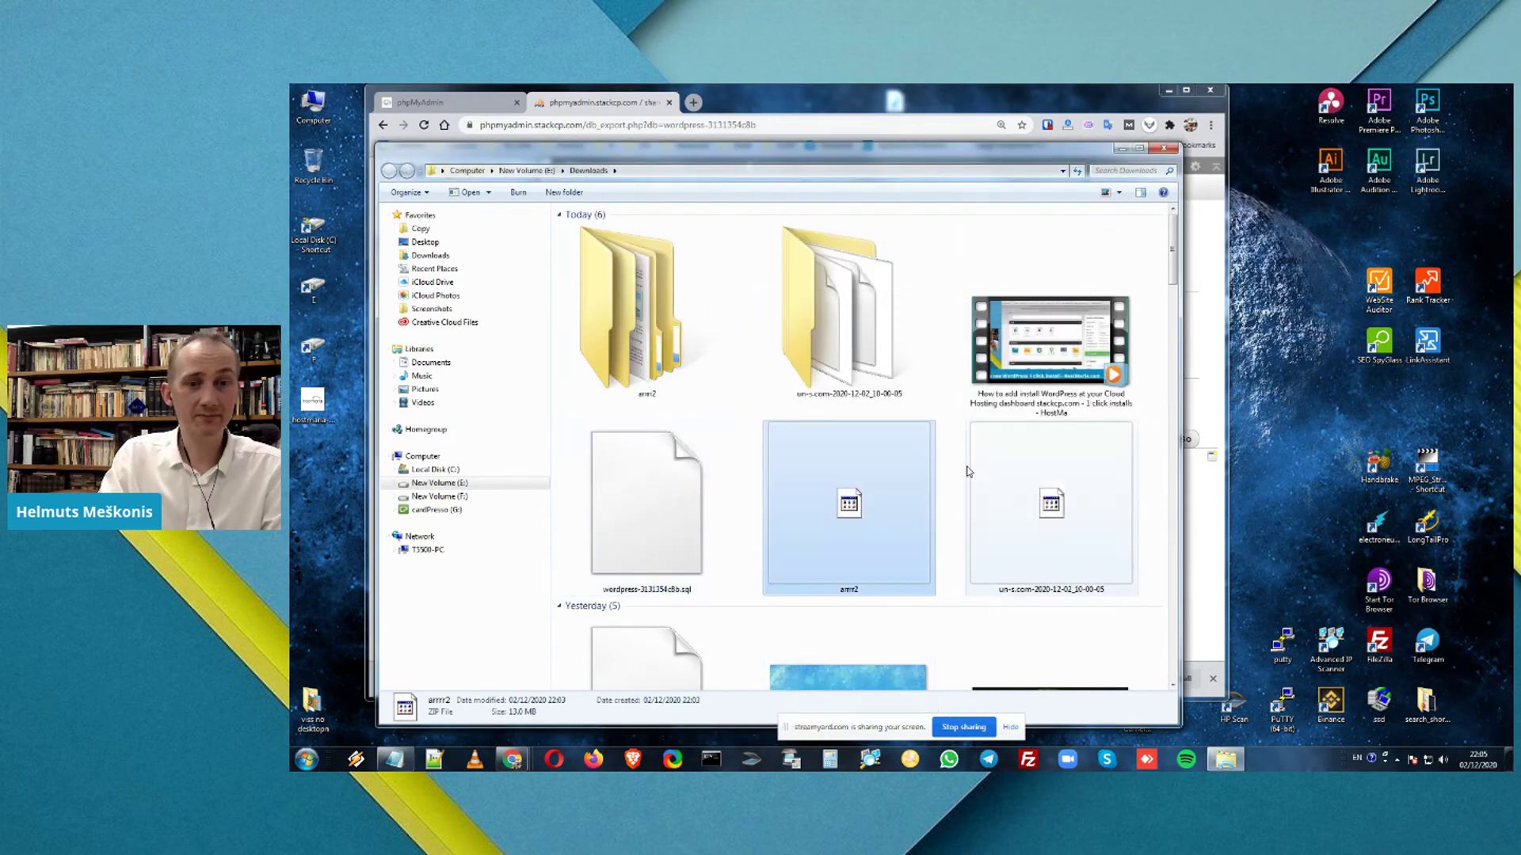
Browse the extracted public_html files, then return to Downloads and select wordpress-3131354c8b.sql
double_click(639, 327)
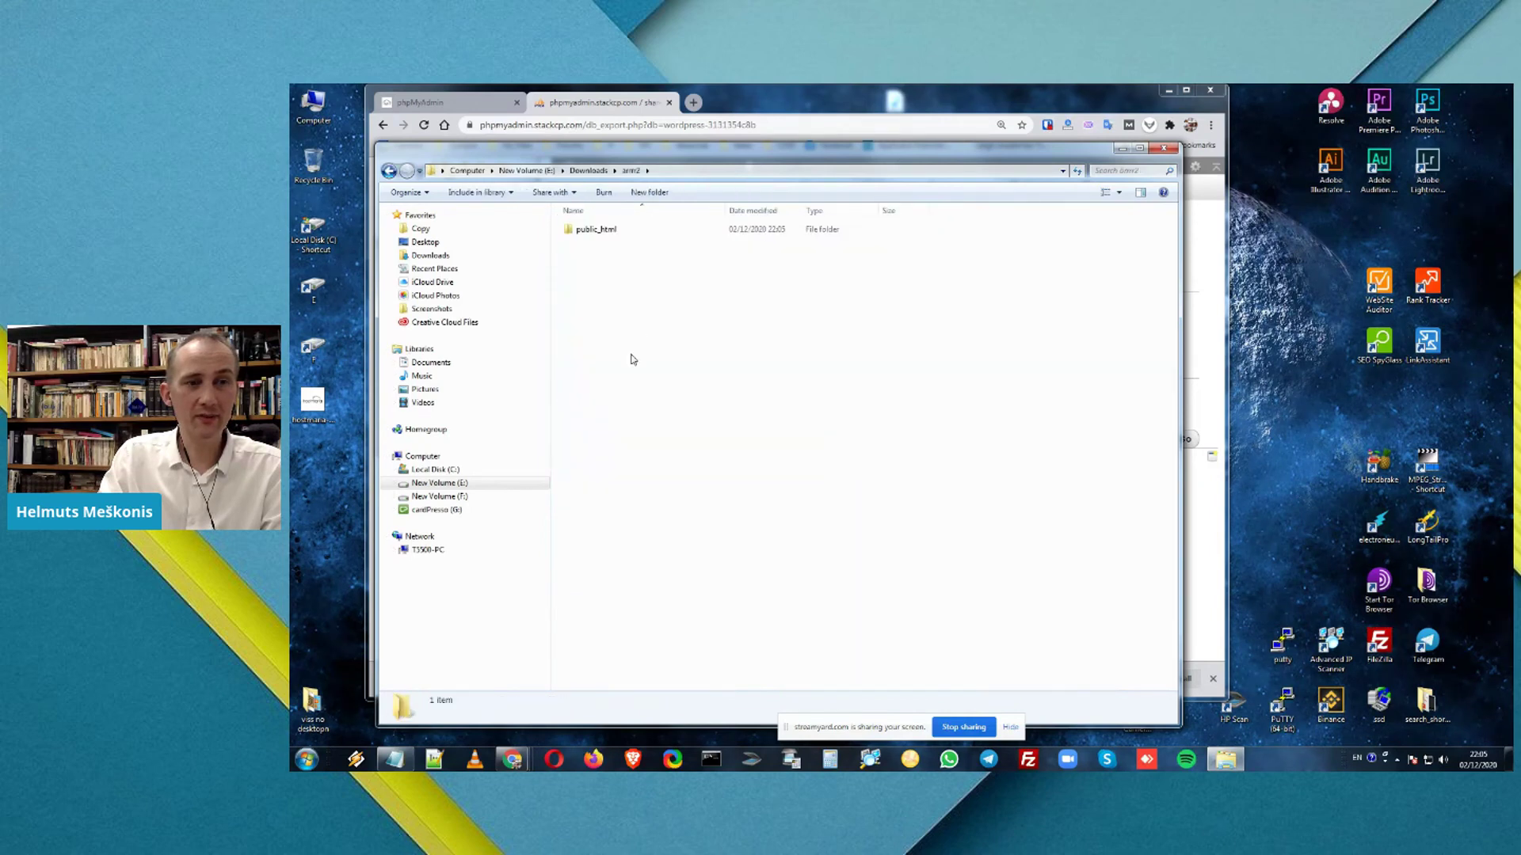
double_click(592, 236)
left_click_drag(644, 529, 592, 199)
left_click(631, 170)
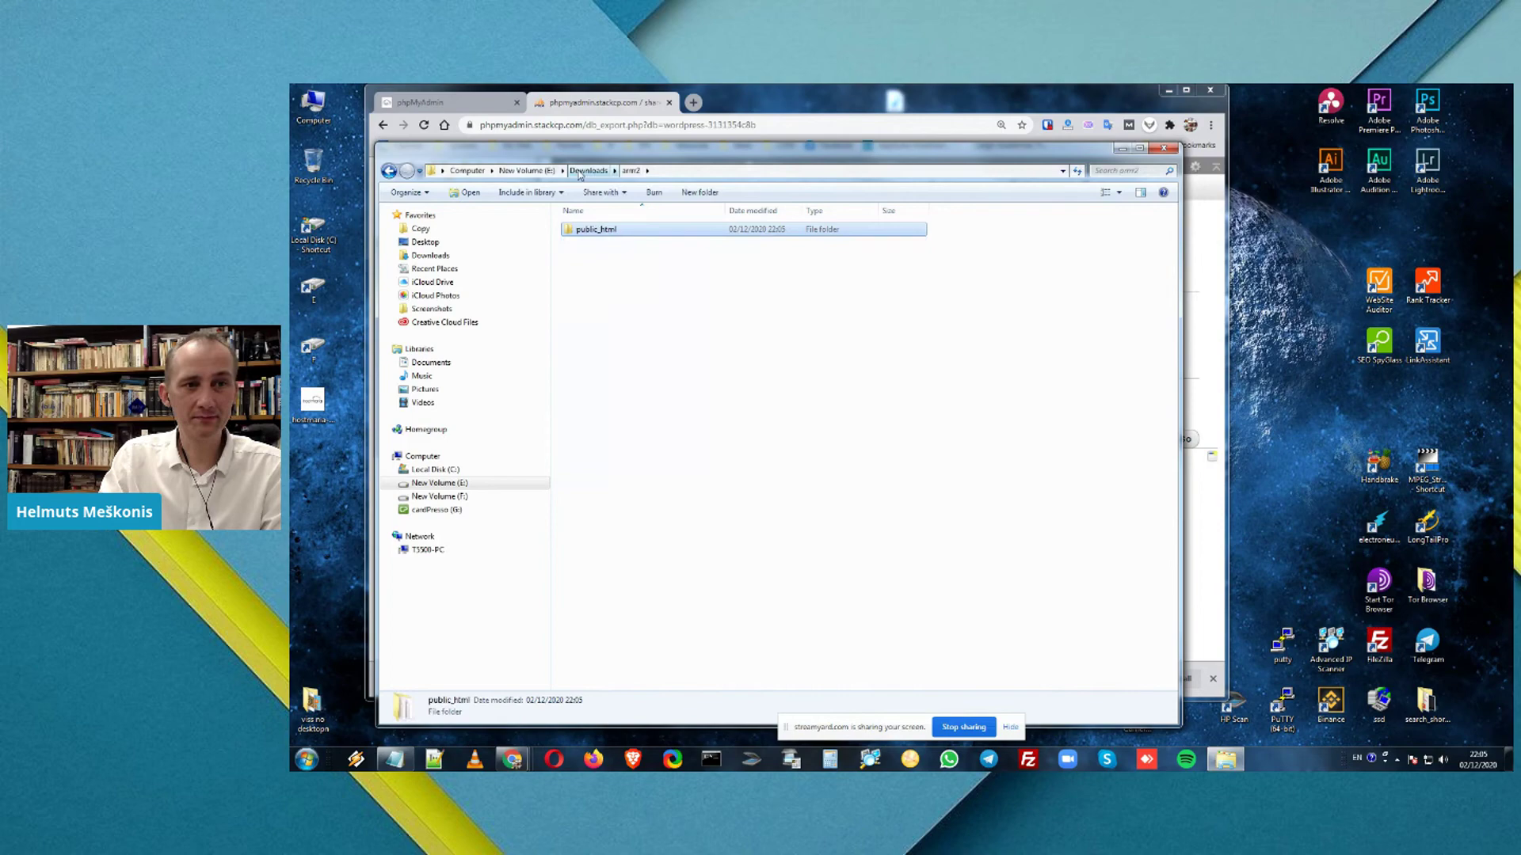
left_click(589, 170)
left_click(884, 526)
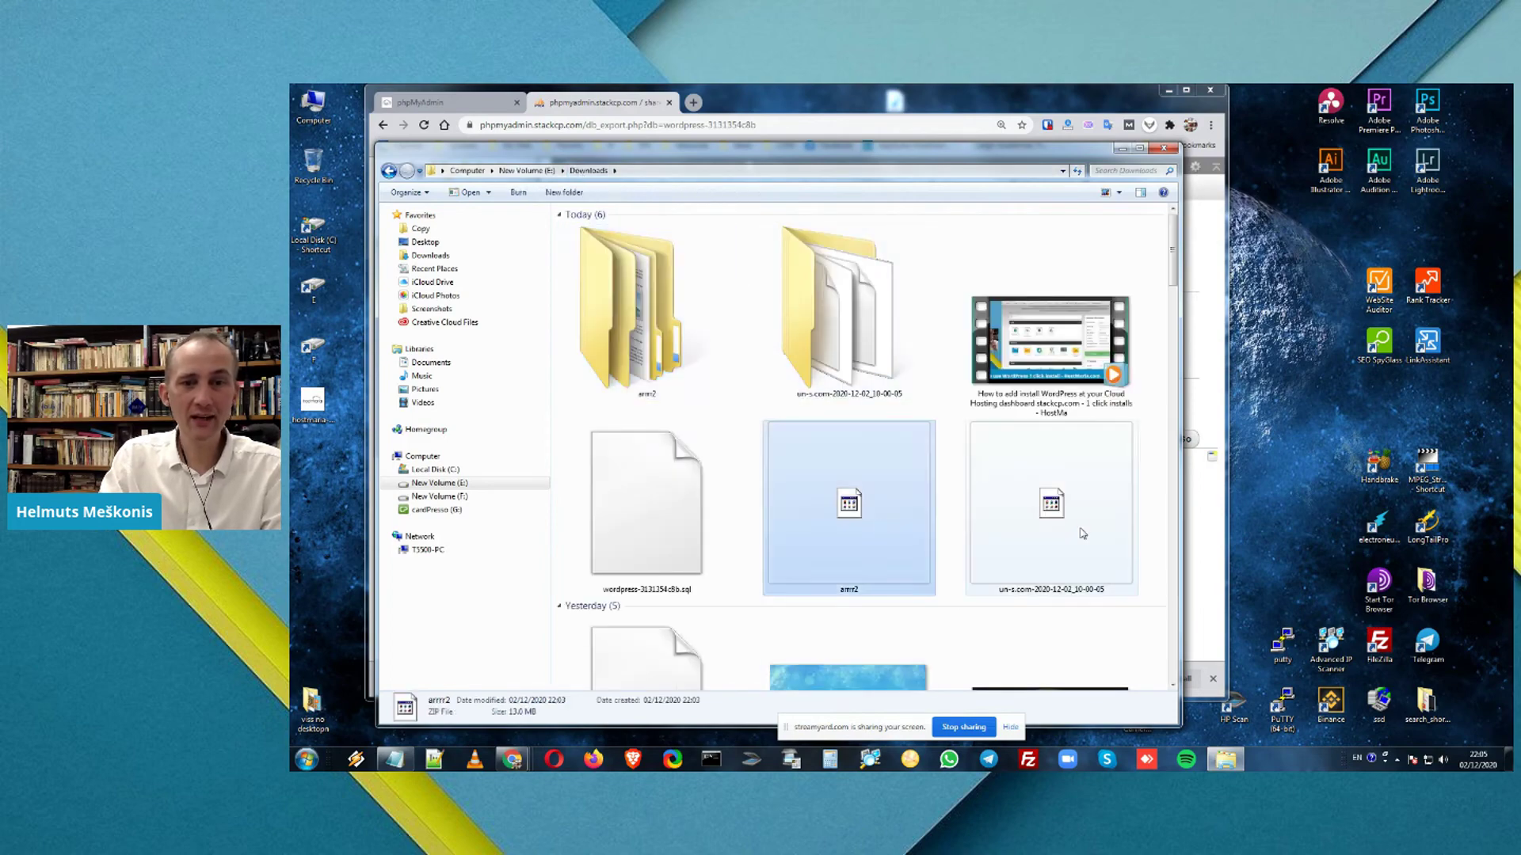
scroll(1022, 559, "down", 3)
scroll(1022, 559, "up", 3)
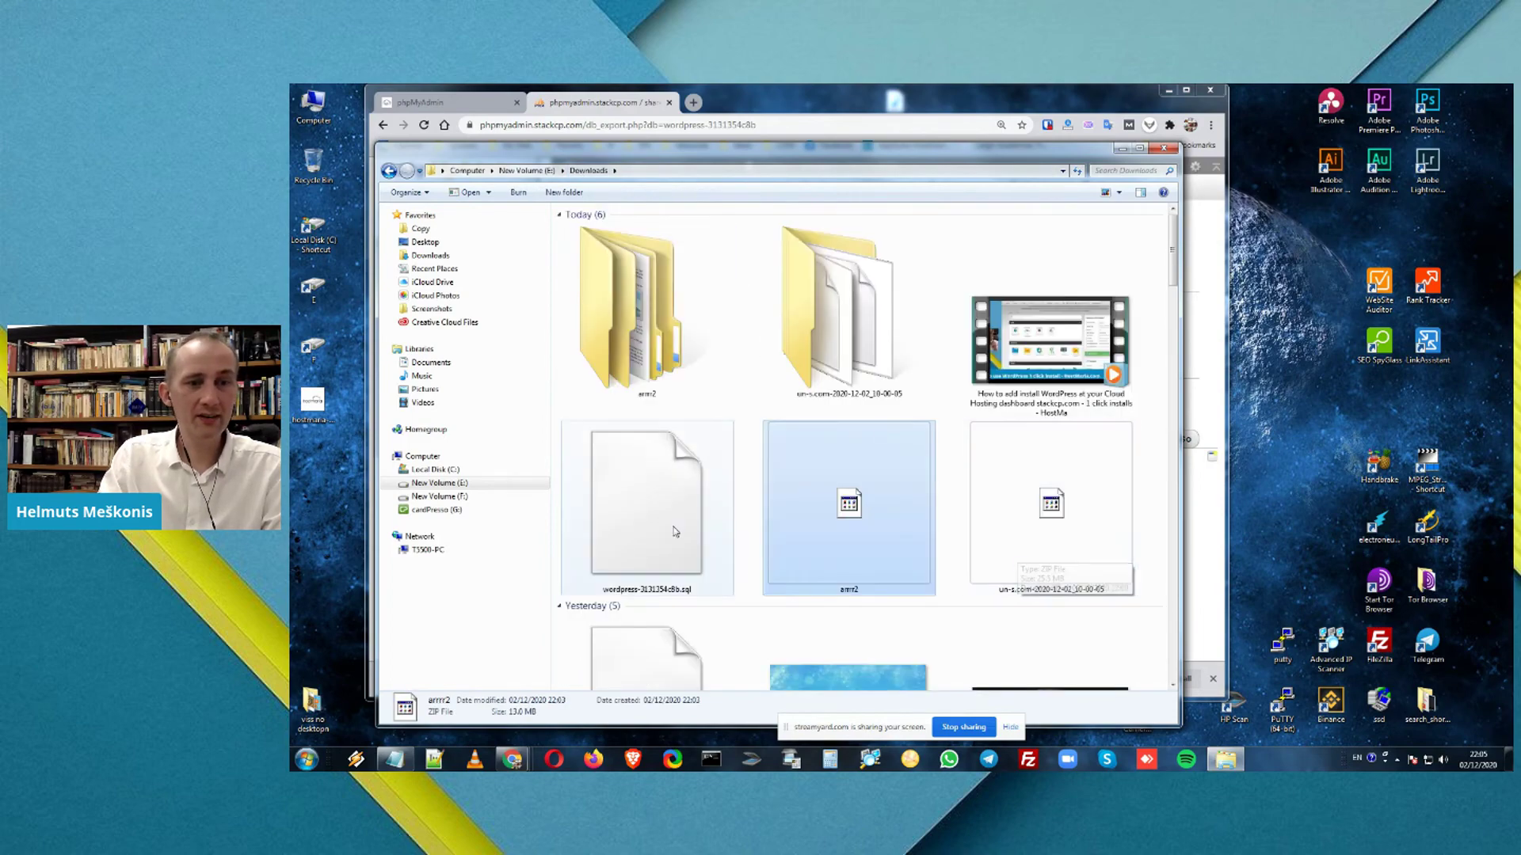
left_click(730, 541)
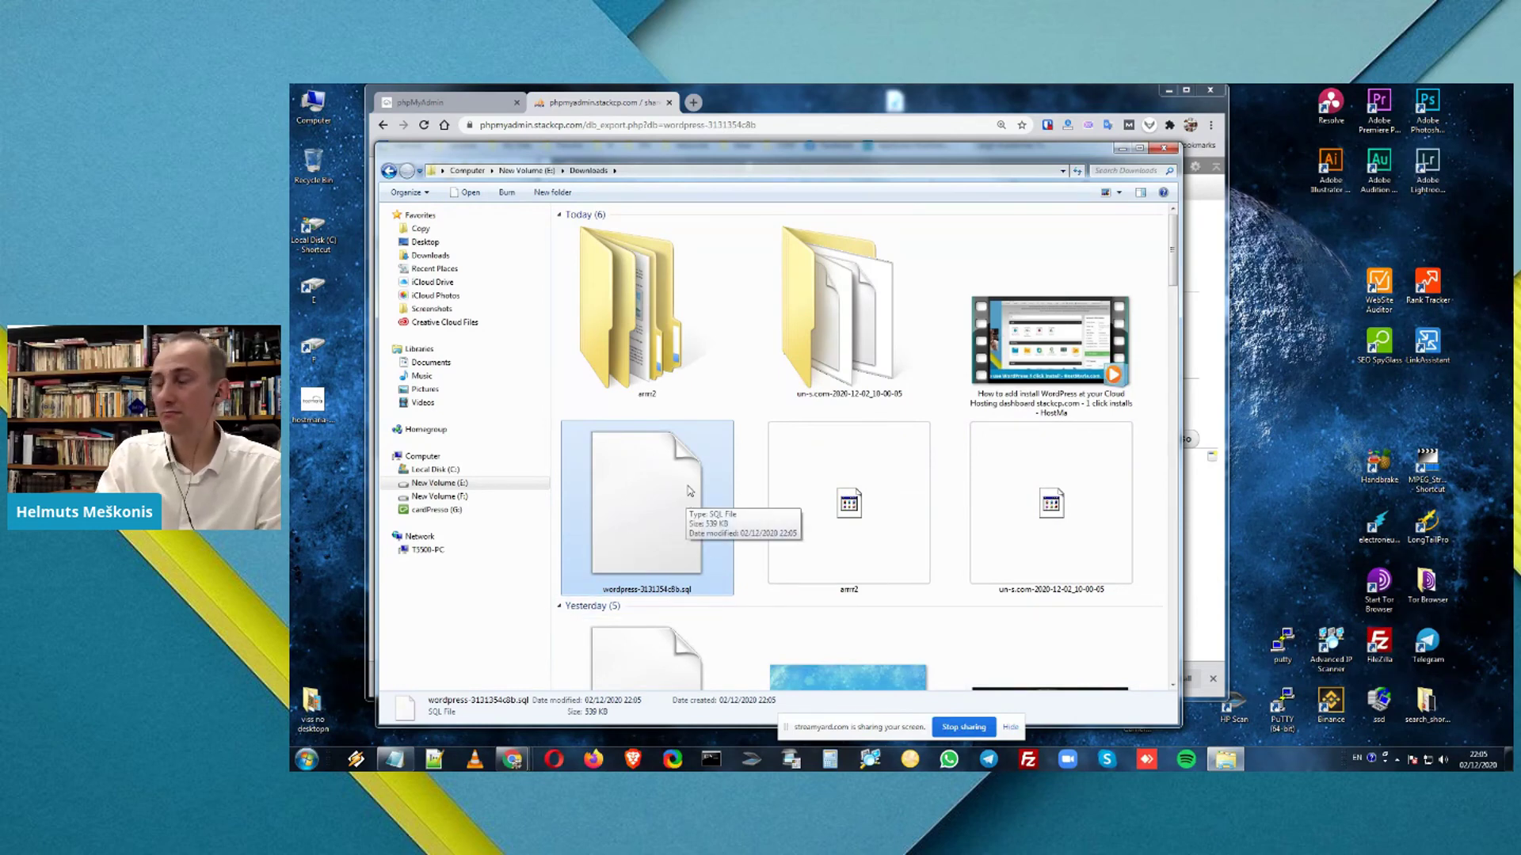
Open un-s.com-2020-12-02_10-00-05 > databases_backup to find the 540 KB SQL file
double_click(863, 340)
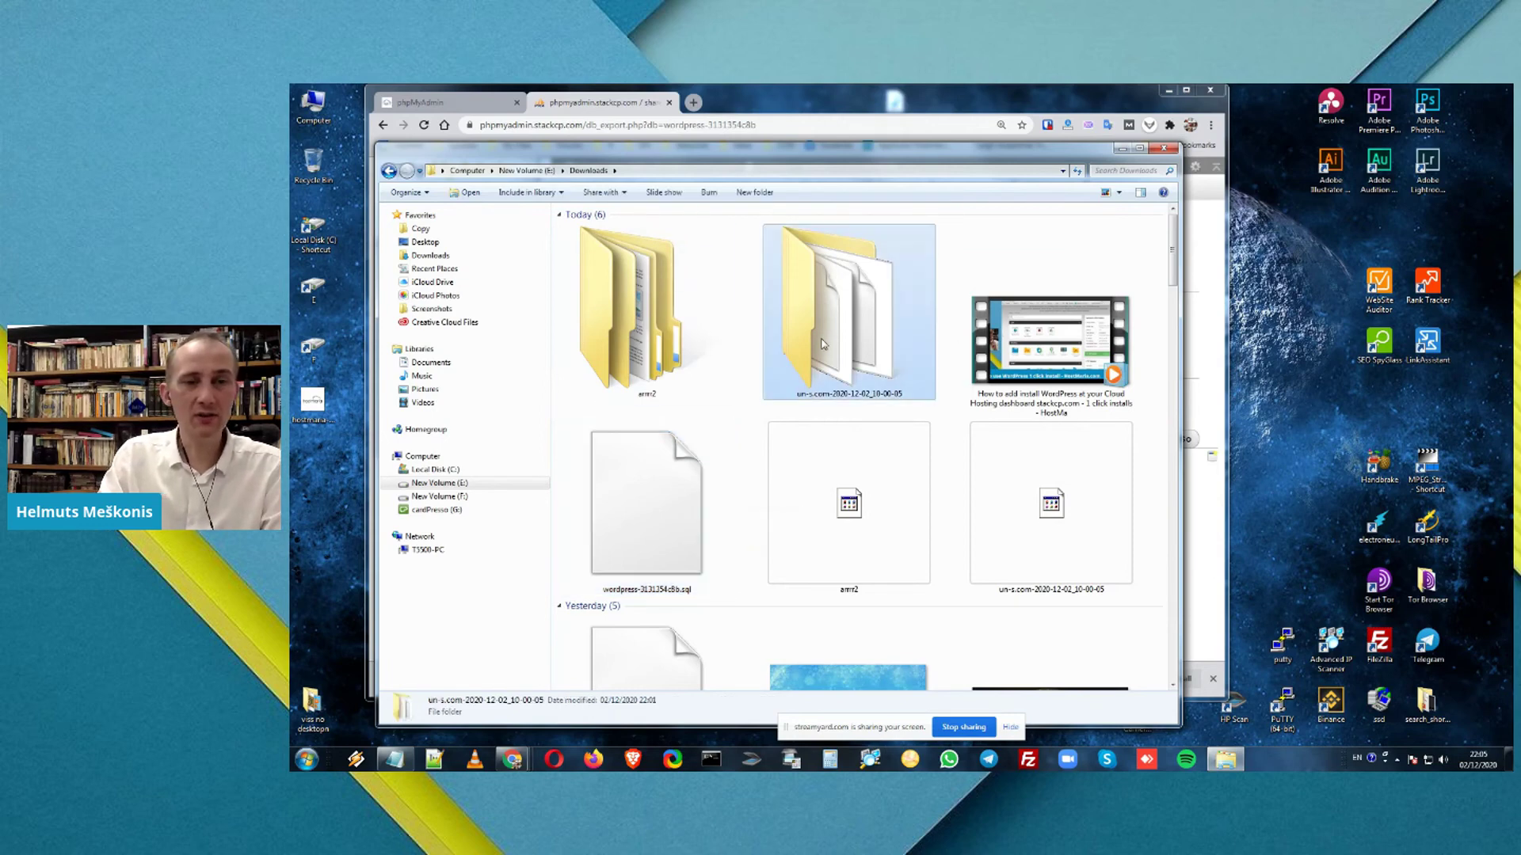
double_click(1047, 319)
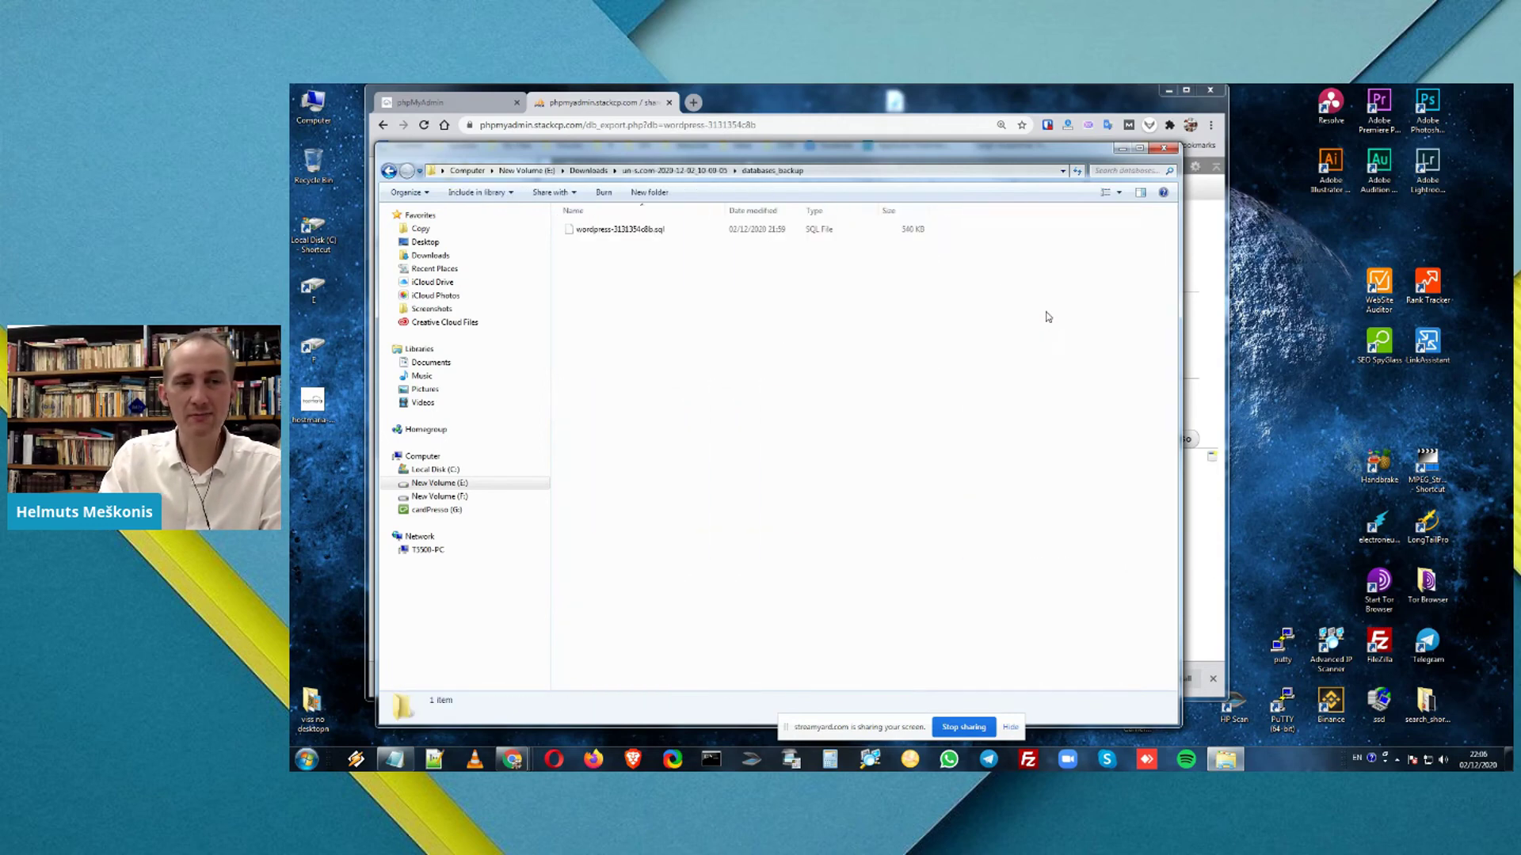
left_click(606, 230)
left_click(646, 347)
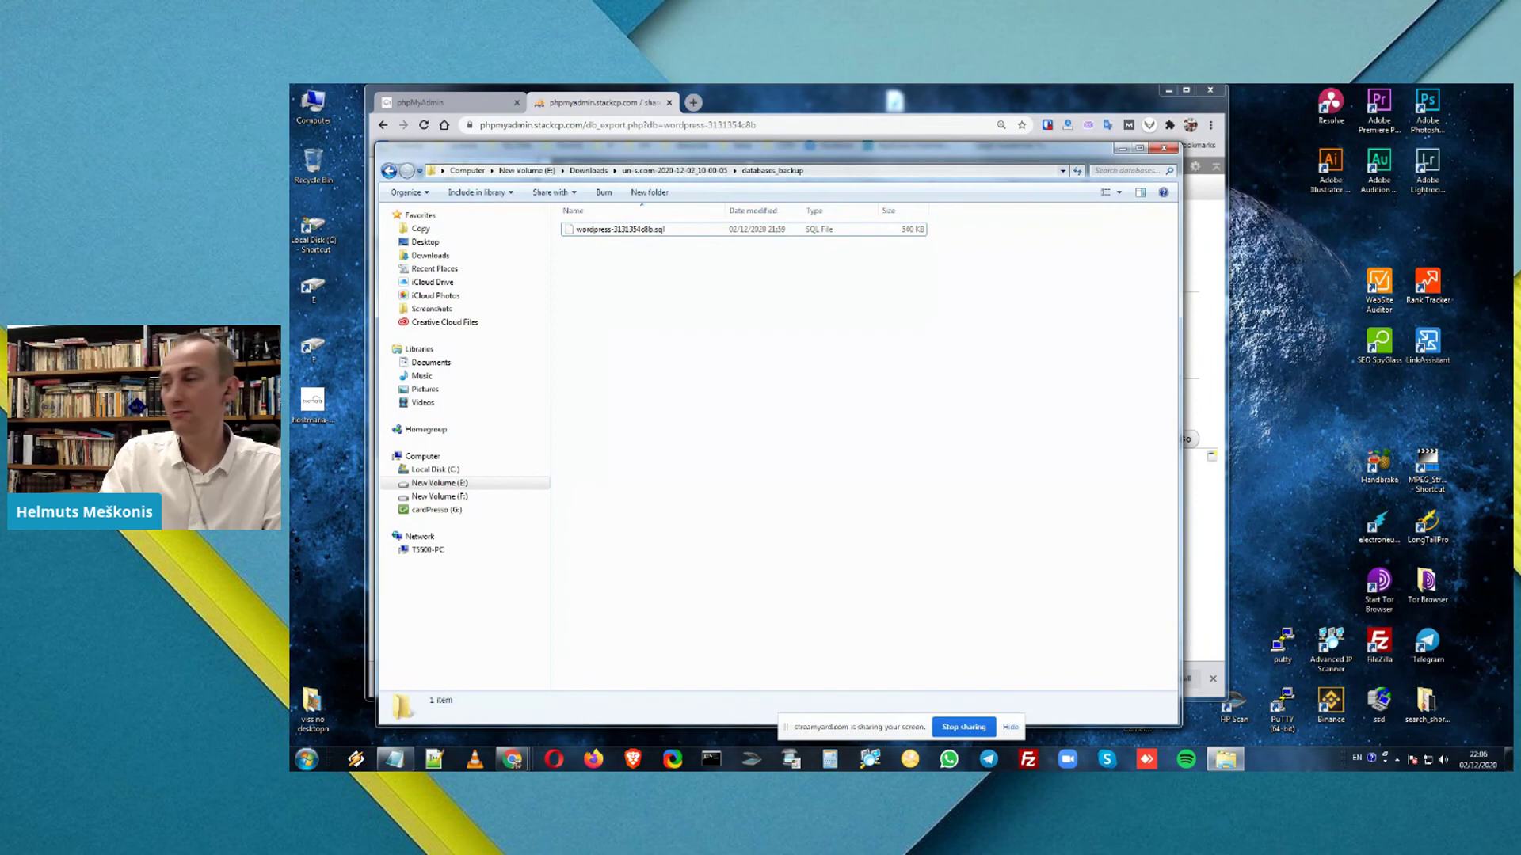